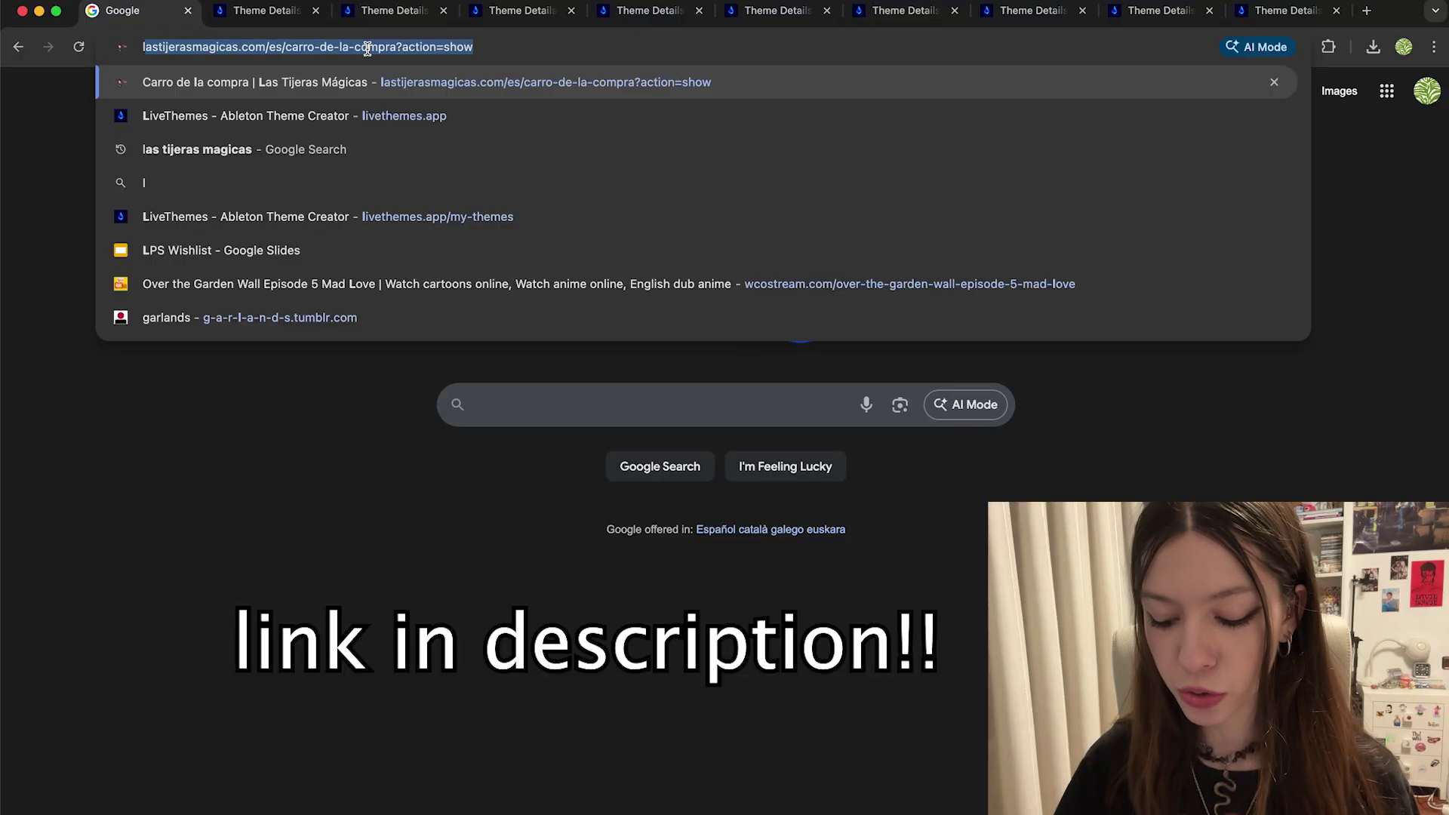
Load livethemes.app and open the full theme store listing, scrolling through the grid
{"action": "type", "text": ".app"}
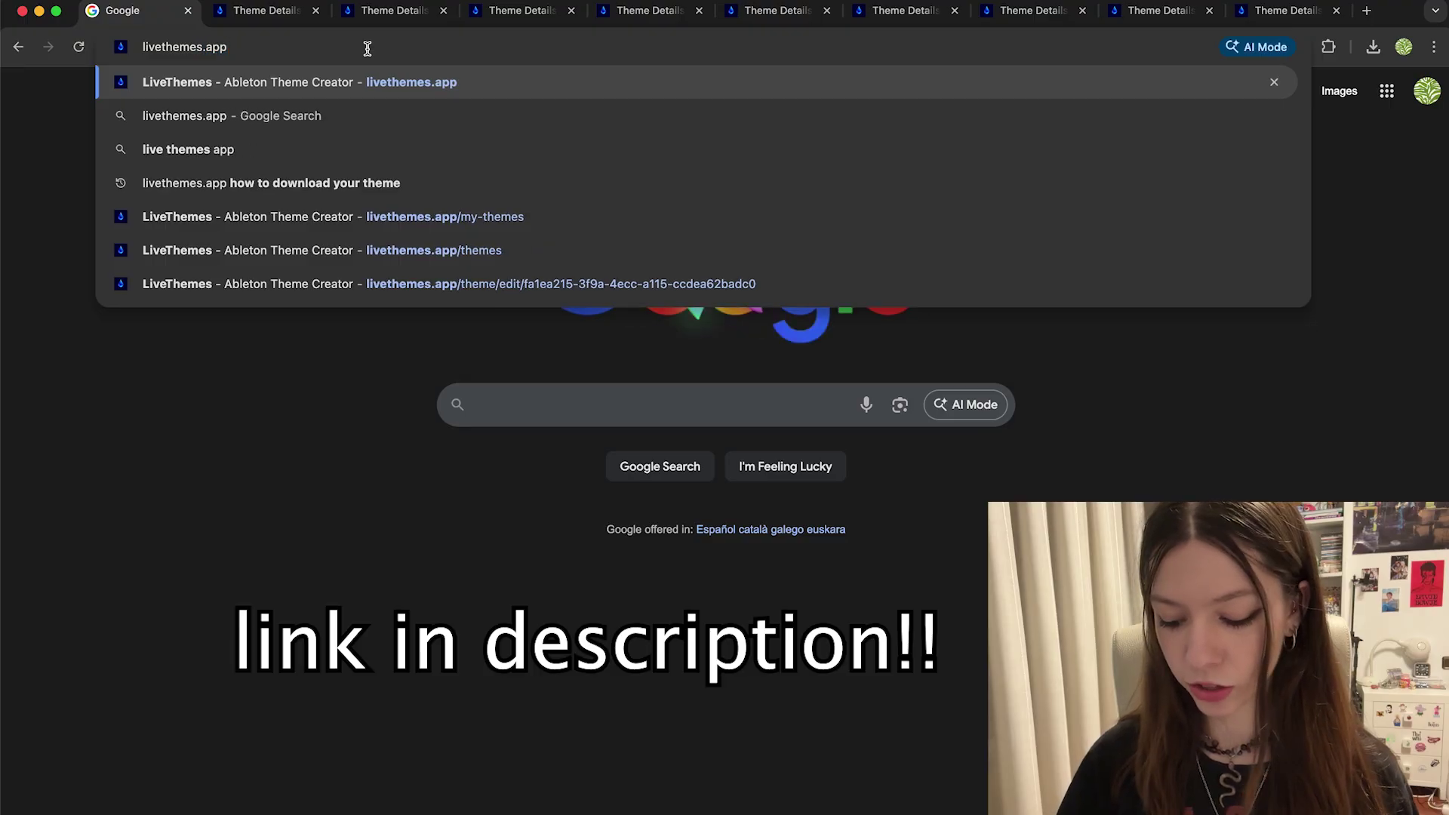
{"action": "key", "text": "Return"}
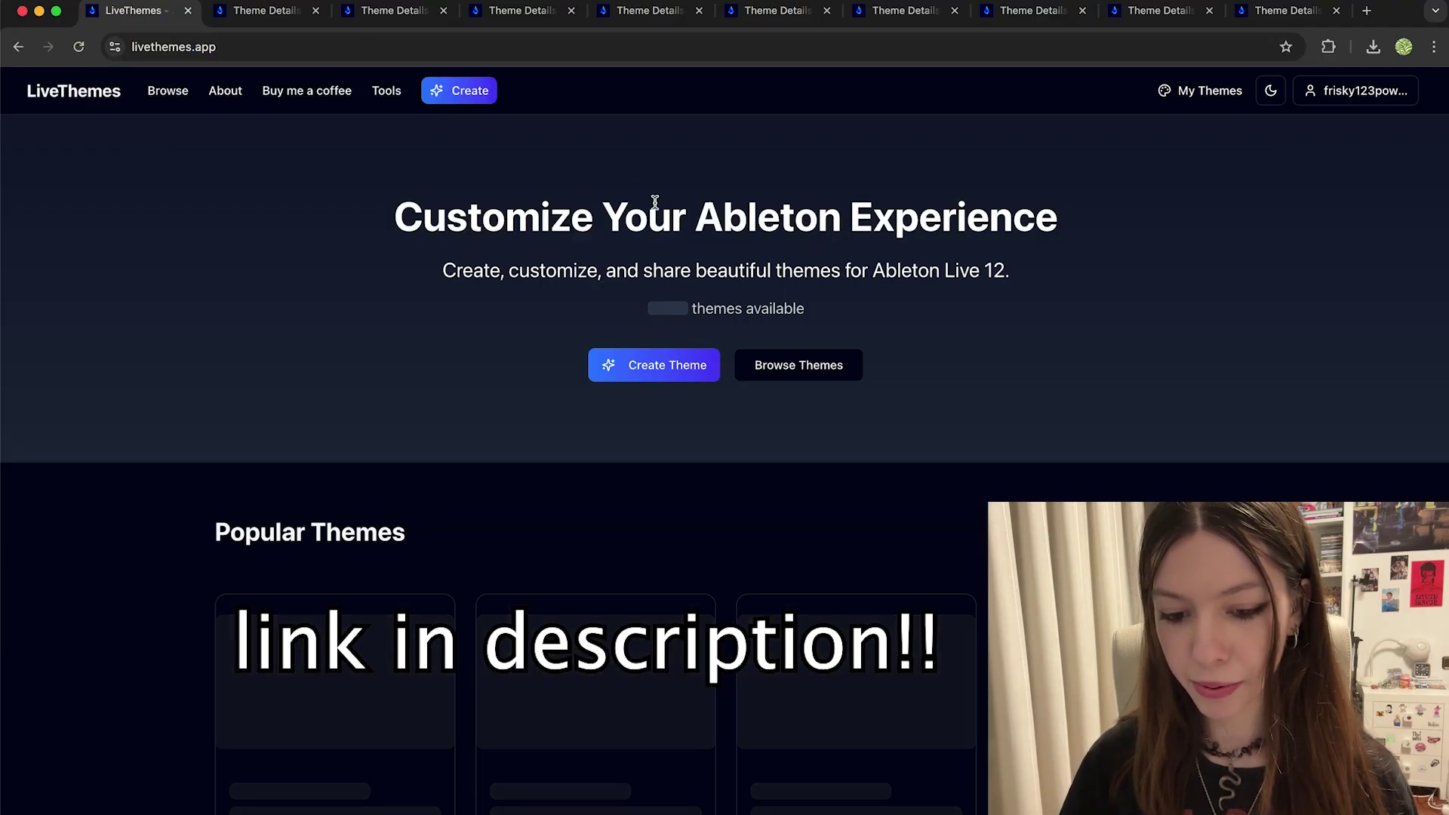
{"action": "scroll", "coordinate": [655, 202], "scroll_direction": "down", "scroll_amount": 2}
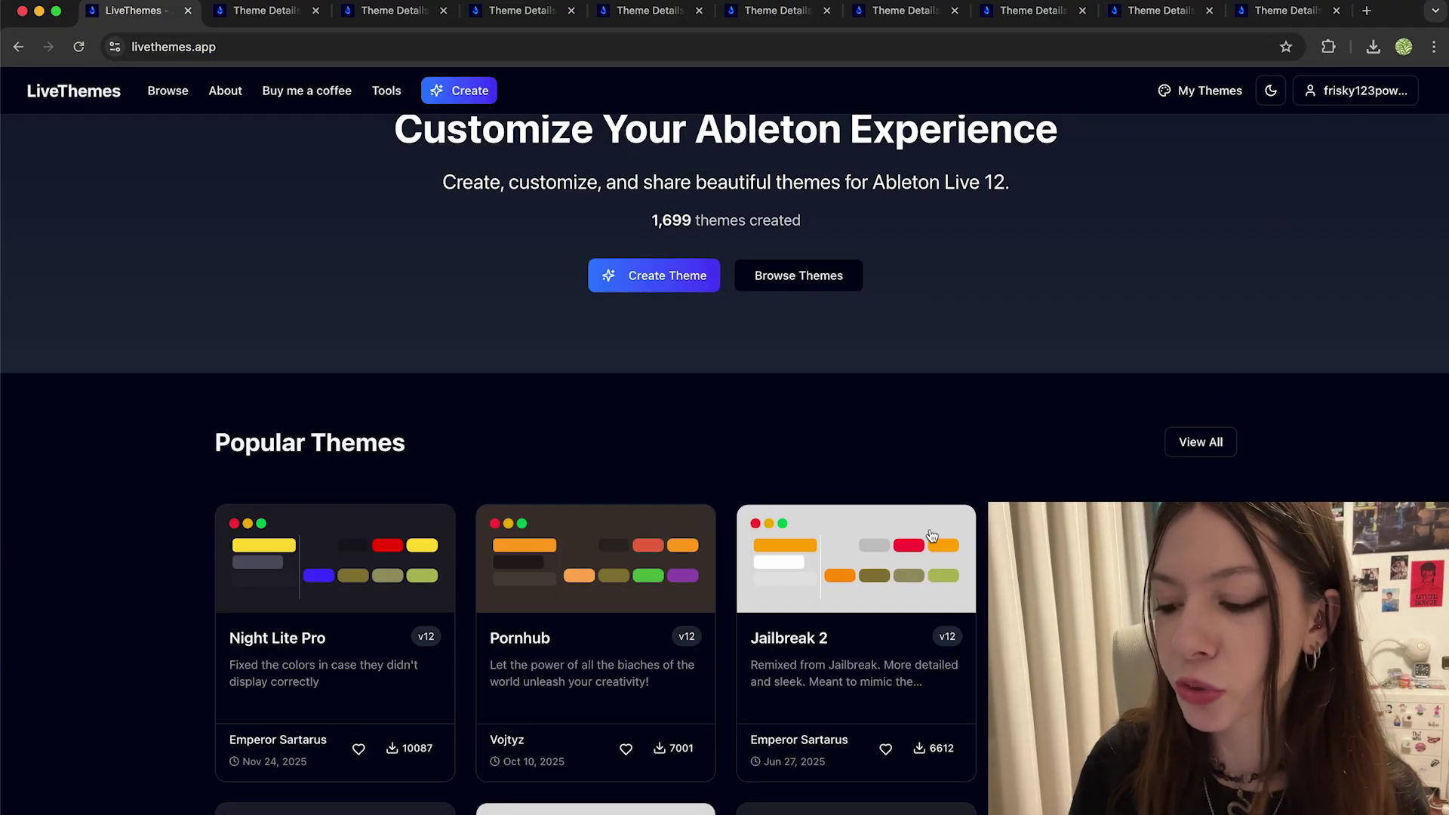
{"action": "scroll", "coordinate": [986, 537], "scroll_direction": "down", "scroll_amount": 6}
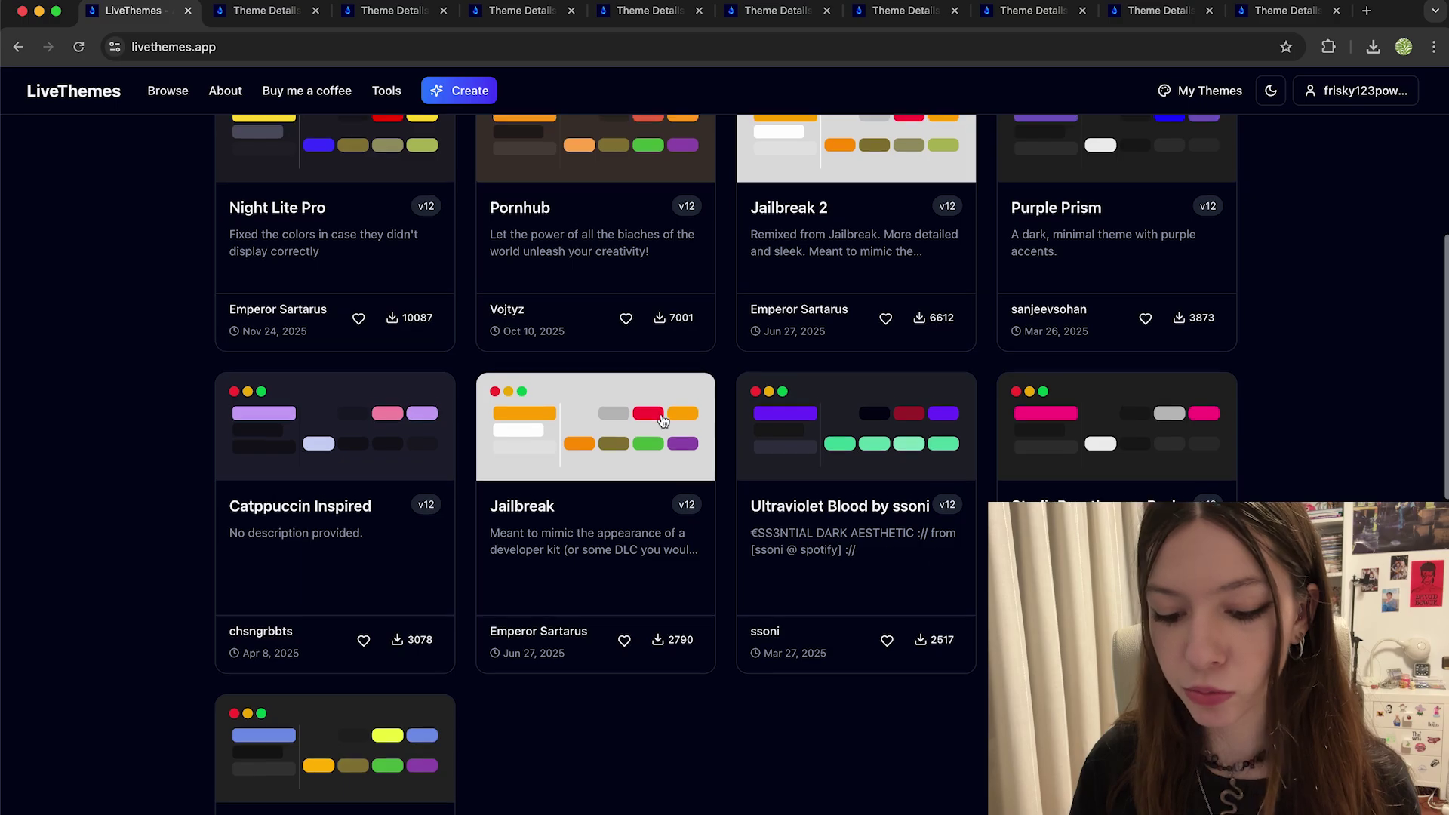
{"action": "scroll", "coordinate": [810, 367], "scroll_direction": "up", "scroll_amount": 7}
{"action": "left_click", "coordinate": [810, 368]}
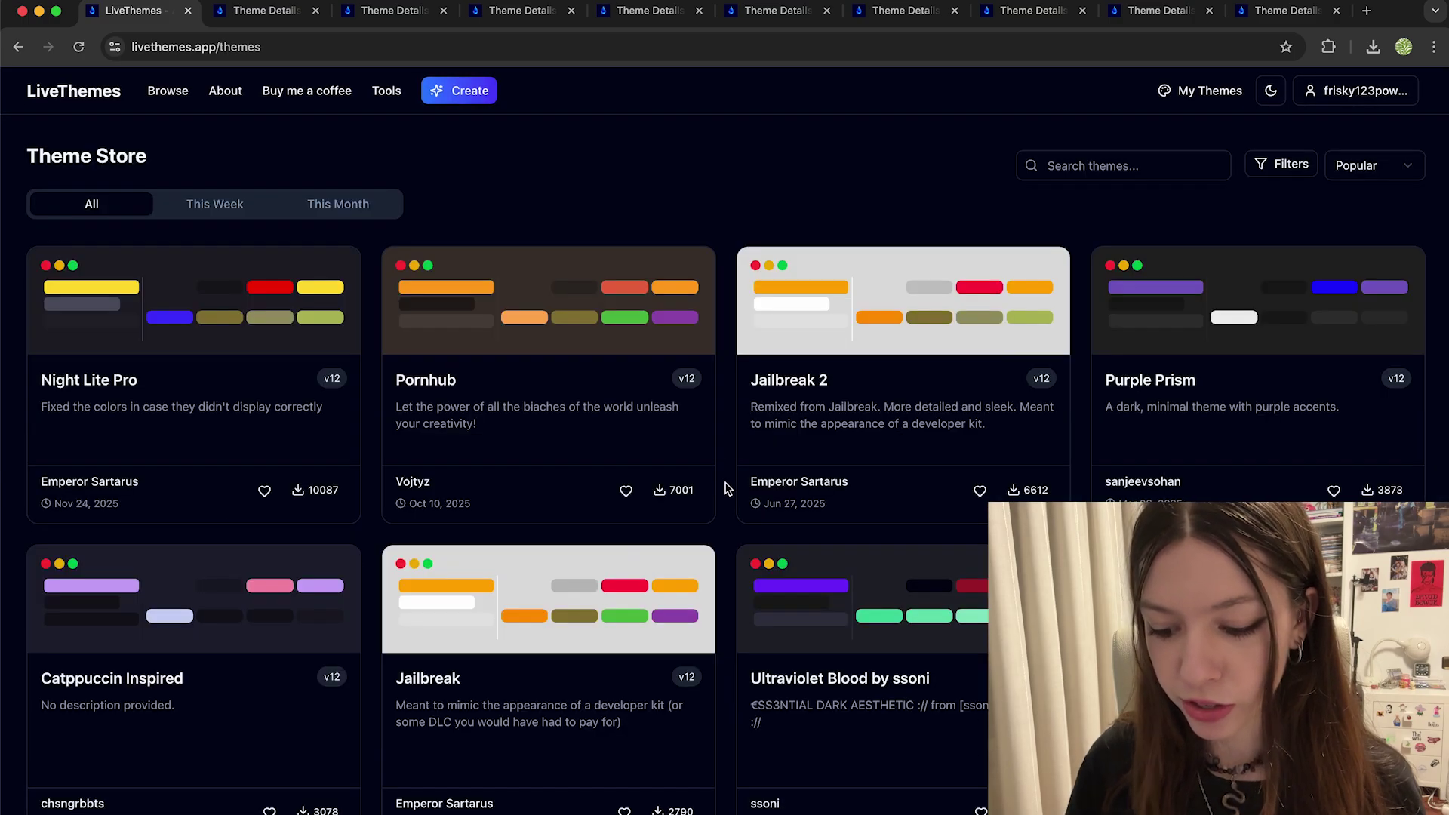
{"action": "scroll", "coordinate": [727, 489], "scroll_direction": "down", "scroll_amount": 8}
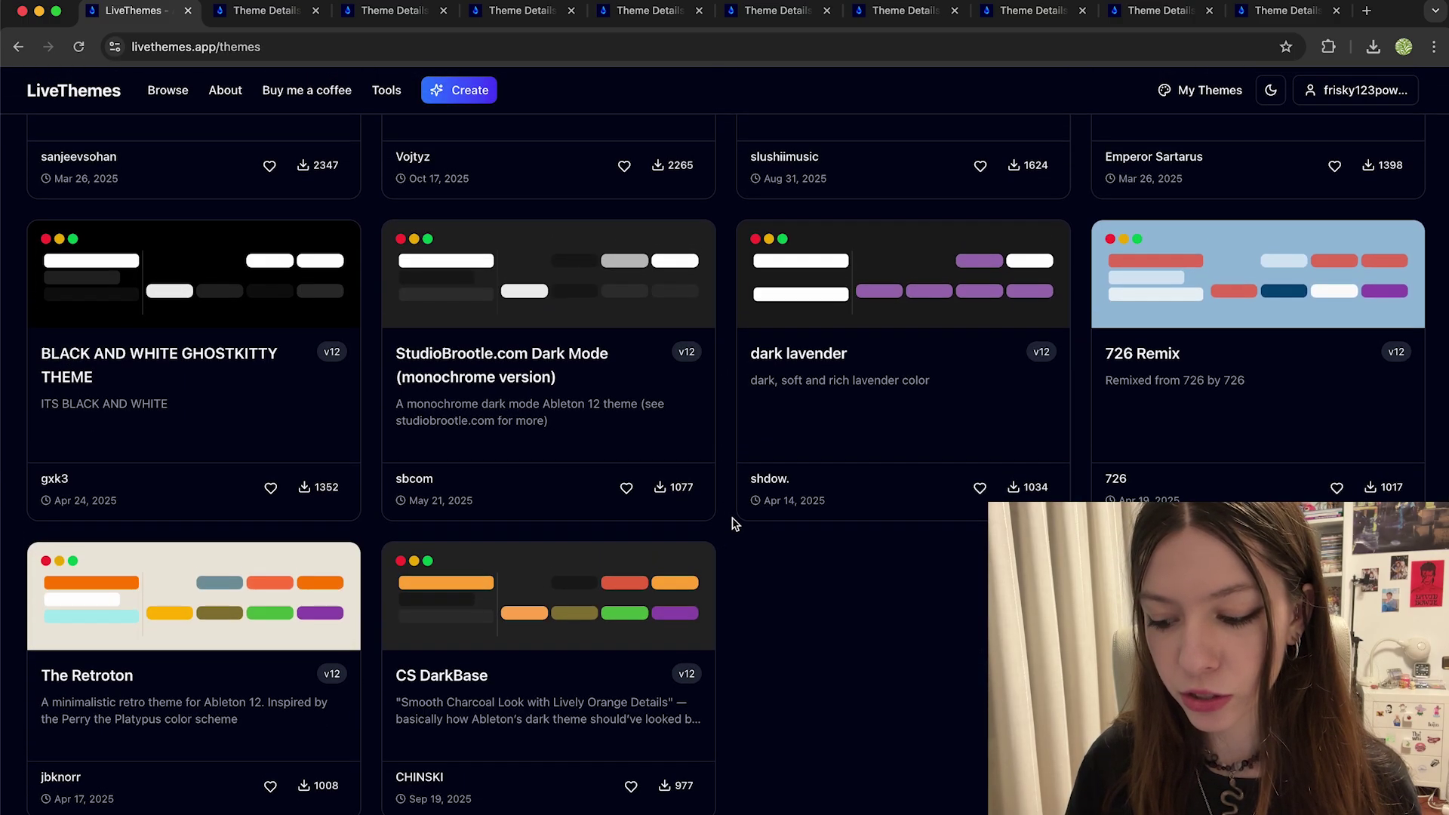
{"action": "scroll", "coordinate": [729, 528], "scroll_direction": "down", "scroll_amount": 8}
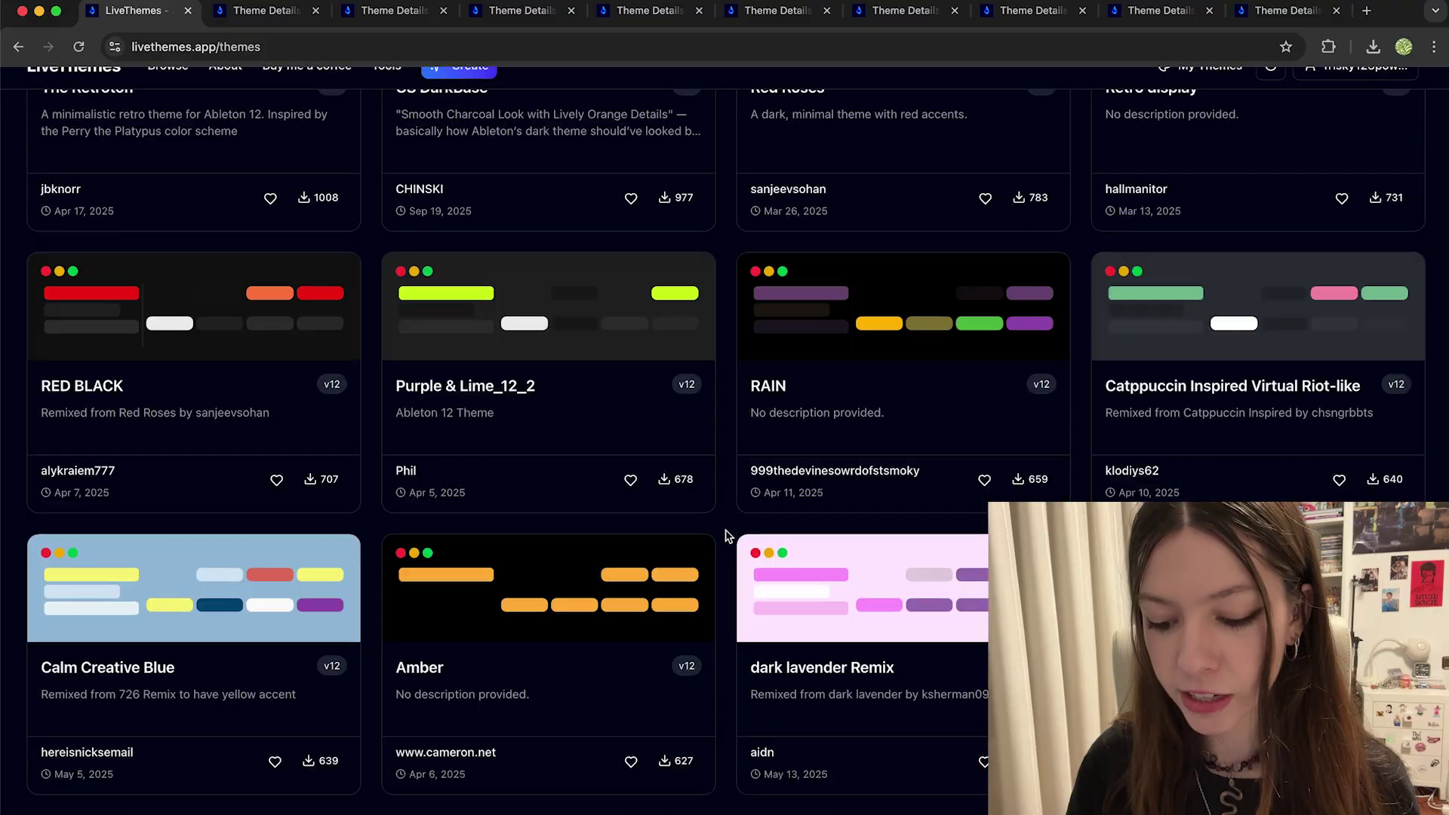
{"action": "scroll", "coordinate": [724, 536], "scroll_direction": "up", "scroll_amount": 1}
Page through saved theme tabs (White / Pink, 90s jazz, PINK!!!!, sb_blizzard_blue, miami) to purple haze
{"action": "left_click", "coordinate": [248, 13]}
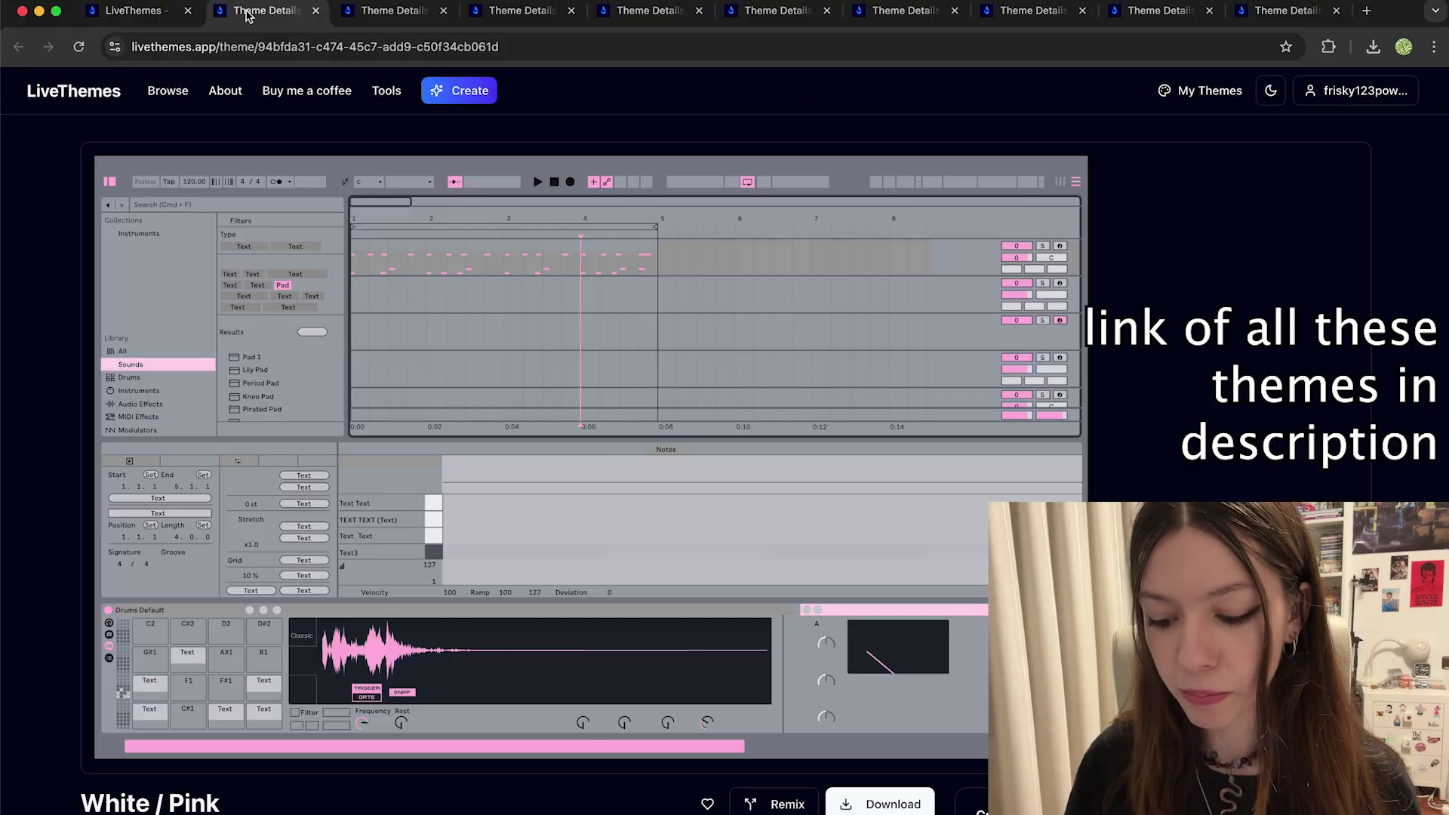
{"action": "left_click", "coordinate": [358, 13]}
{"action": "left_click", "coordinate": [519, 11]}
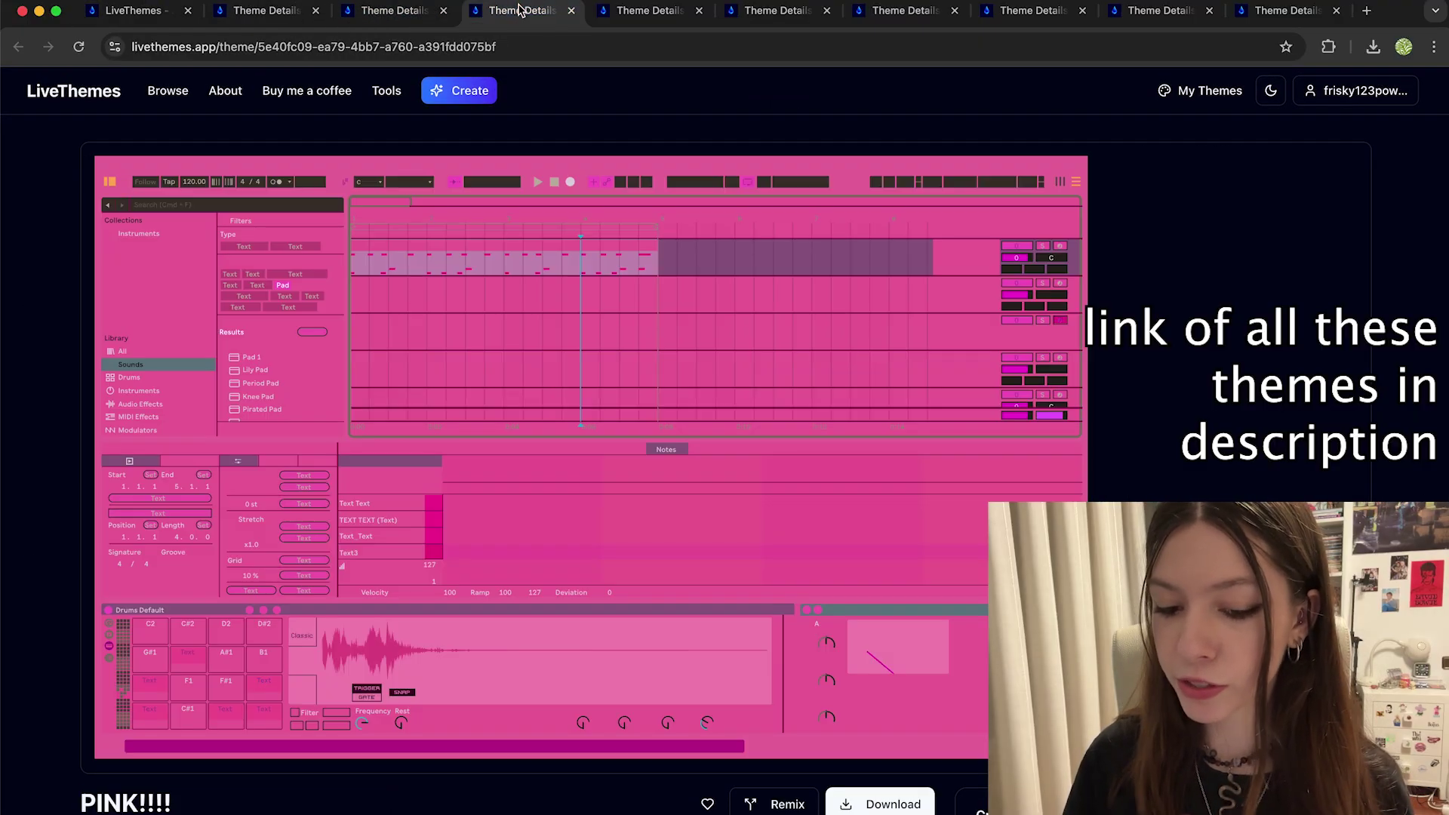
{"action": "left_click", "coordinate": [638, 13]}
{"action": "left_click", "coordinate": [725, 14]}
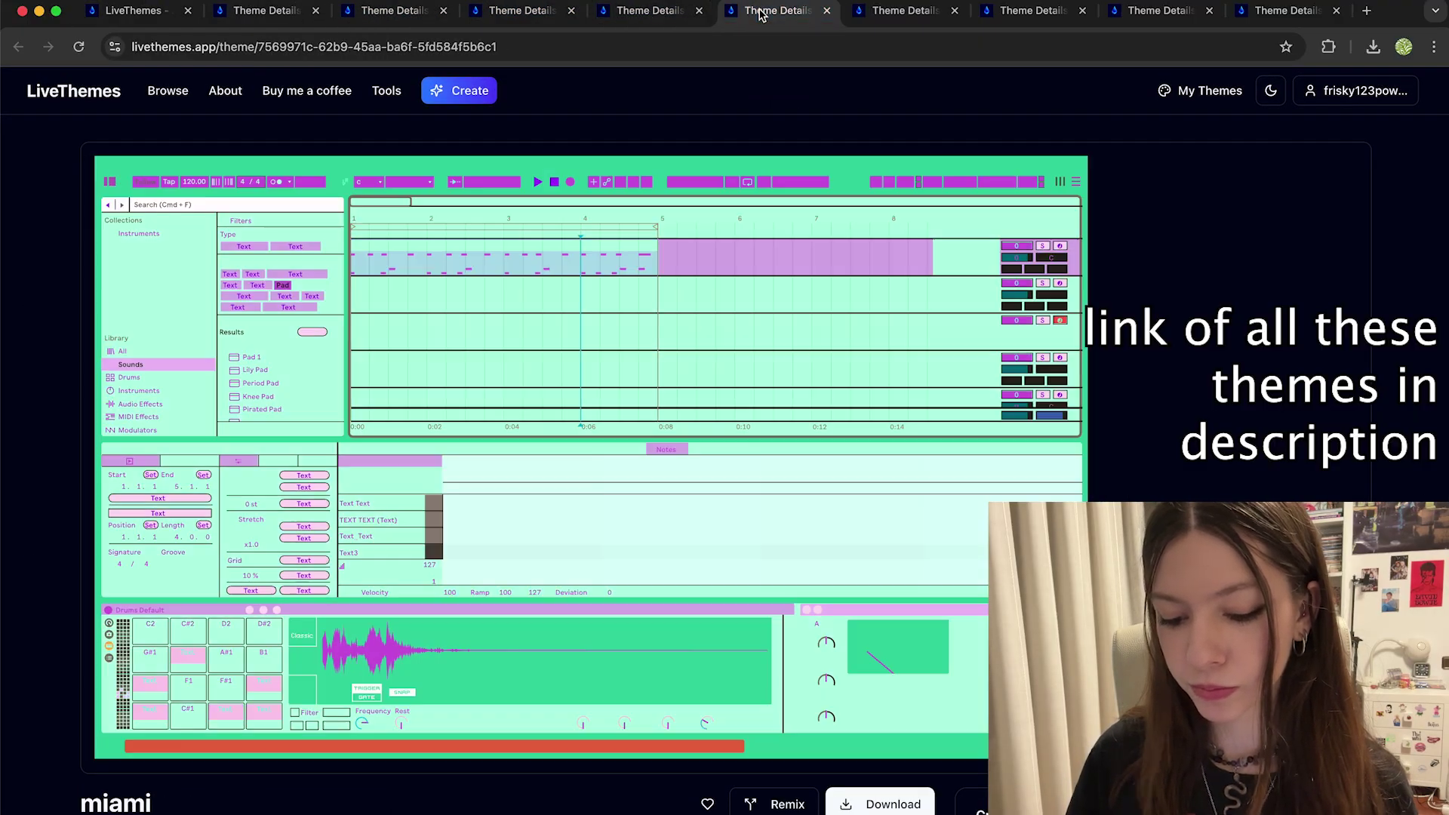
{"action": "left_click", "coordinate": [884, 21]}
{"action": "left_click", "coordinate": [996, 14]}
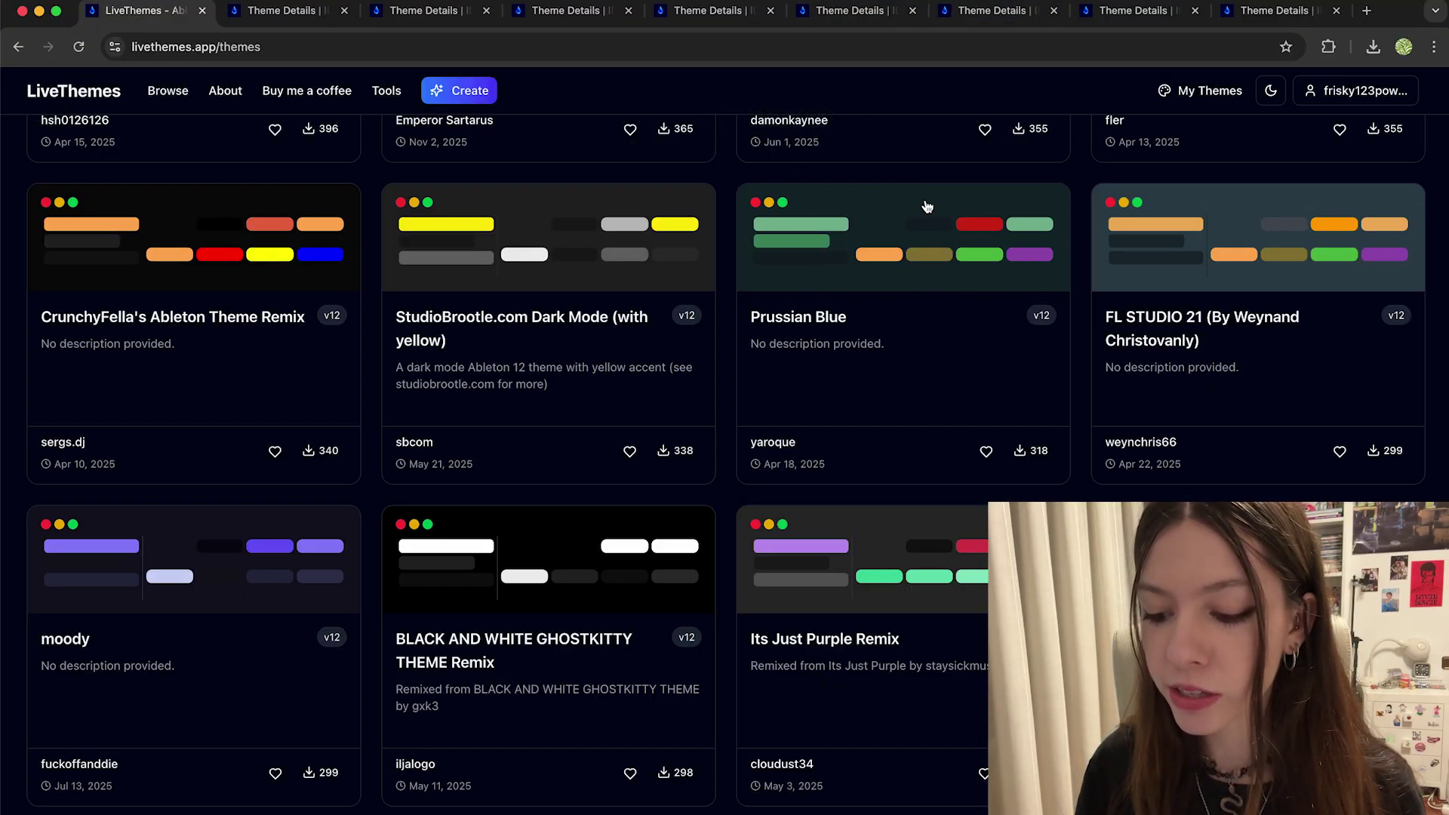
Preview the Prussian Blue theme in a separate tab, then close it
{"action": "right_click", "coordinate": [802, 326]}
{"action": "left_click", "coordinate": [826, 329]}
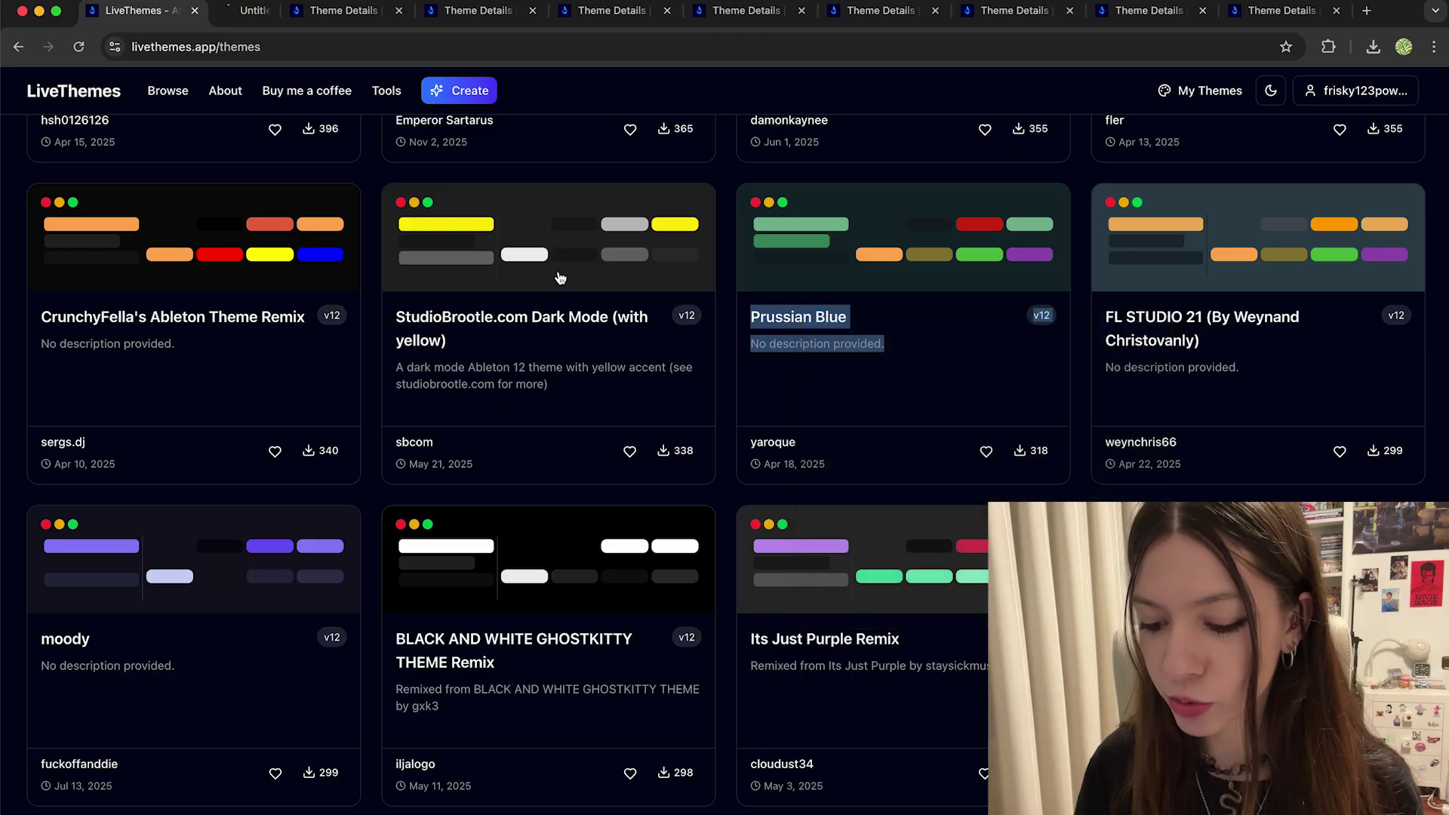
{"action": "left_click", "coordinate": [290, 15]}
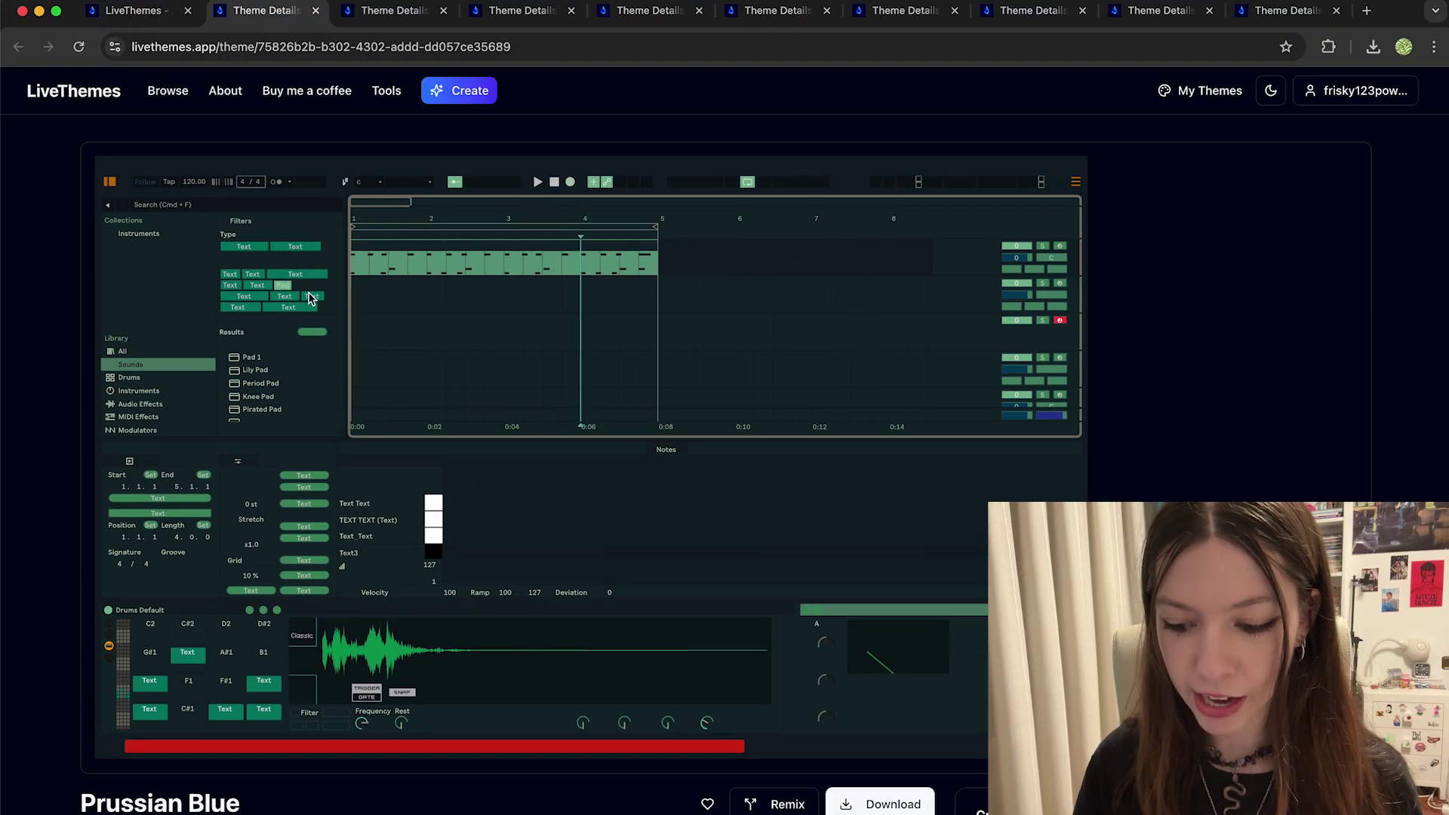
{"action": "left_click", "coordinate": [315, 10]}
Preview the 90s jazz theme, then go to the sb_blizzard_blue theme page
{"action": "scroll", "coordinate": [659, 582], "scroll_direction": "down", "scroll_amount": 5}
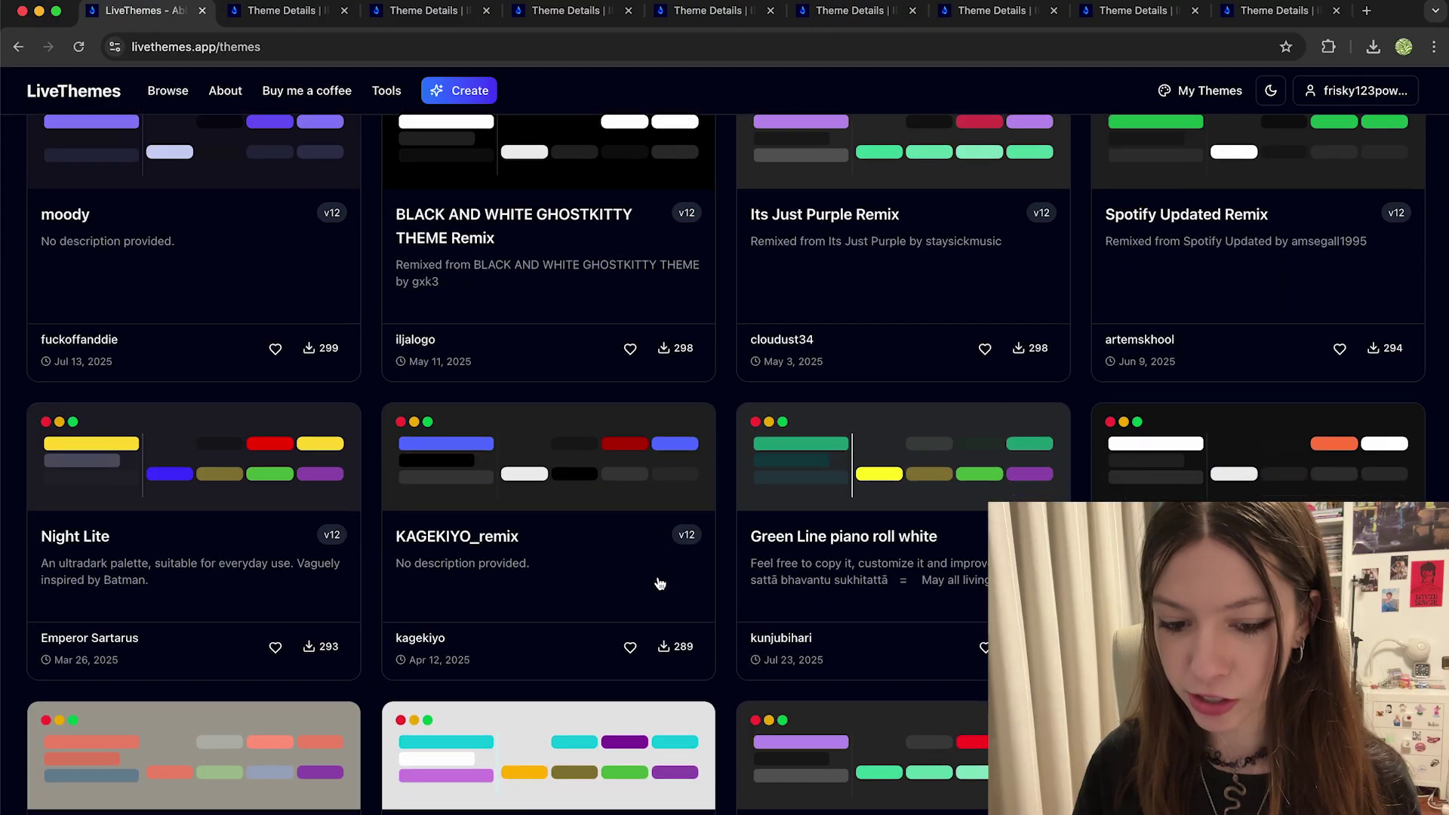
{"action": "scroll", "coordinate": [659, 582], "scroll_direction": "down", "scroll_amount": 5}
{"action": "left_click", "coordinate": [659, 581]}
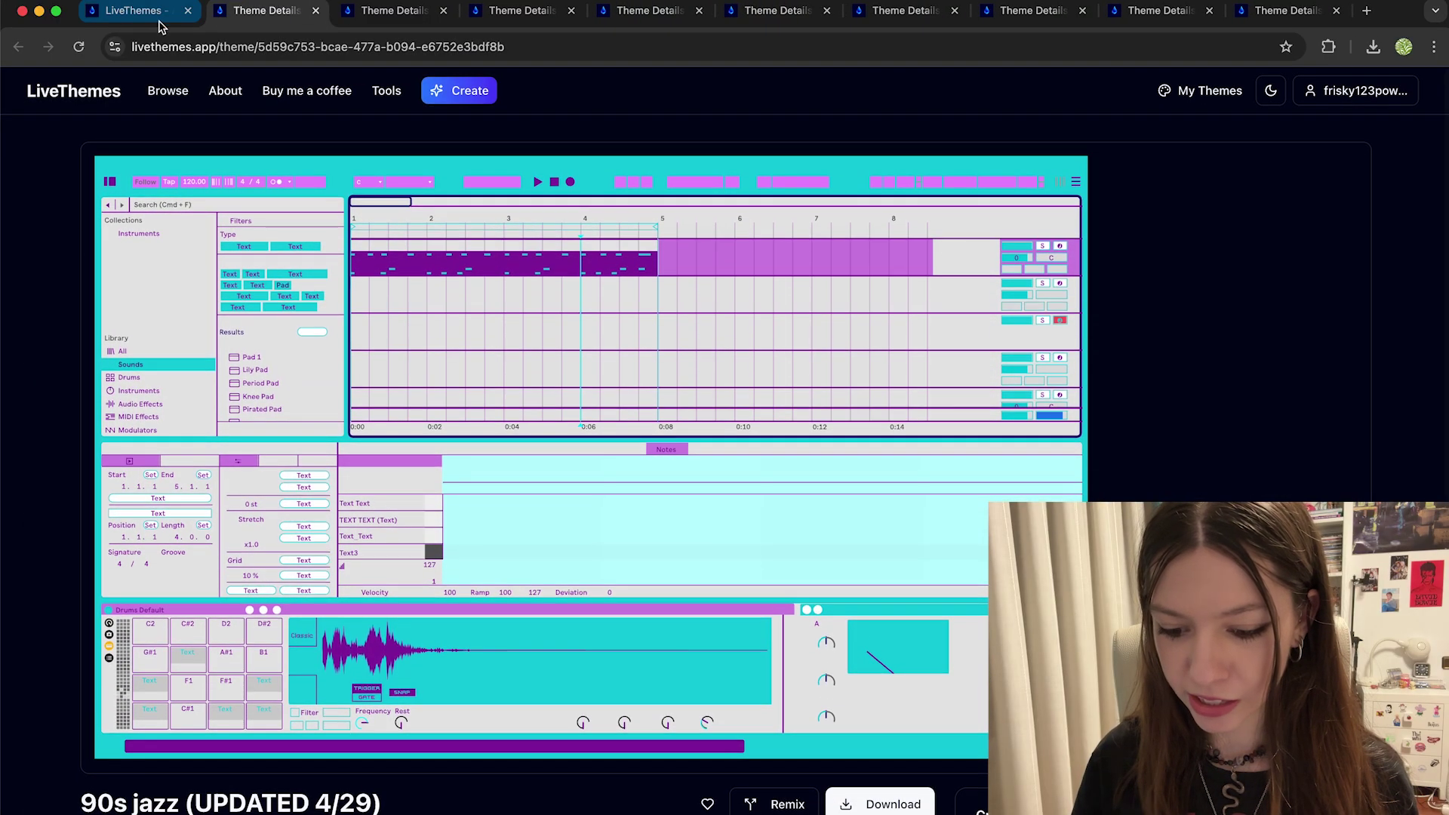
{"action": "left_click", "coordinate": [128, 11]}
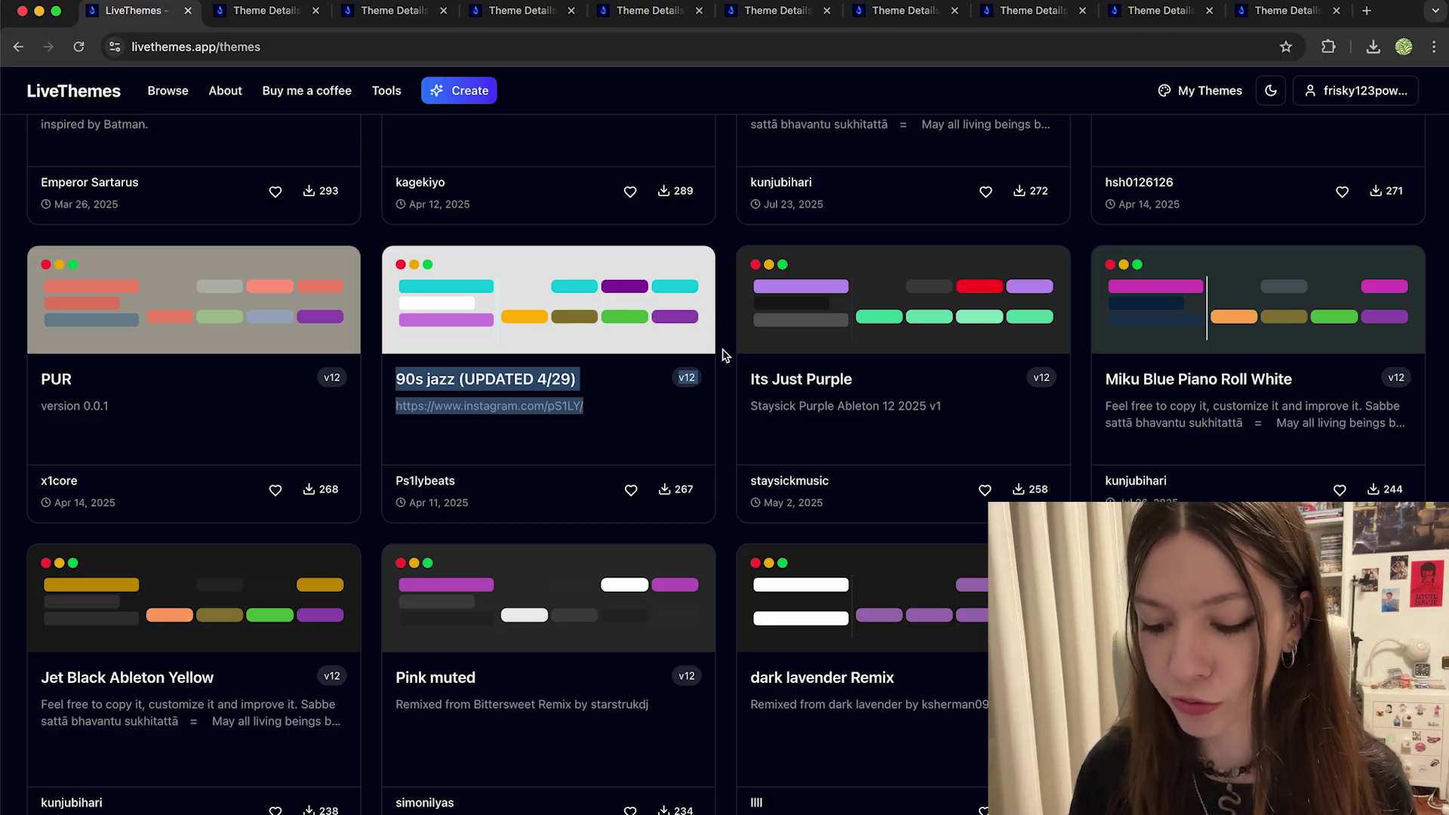
{"action": "key", "text": "super+6"}
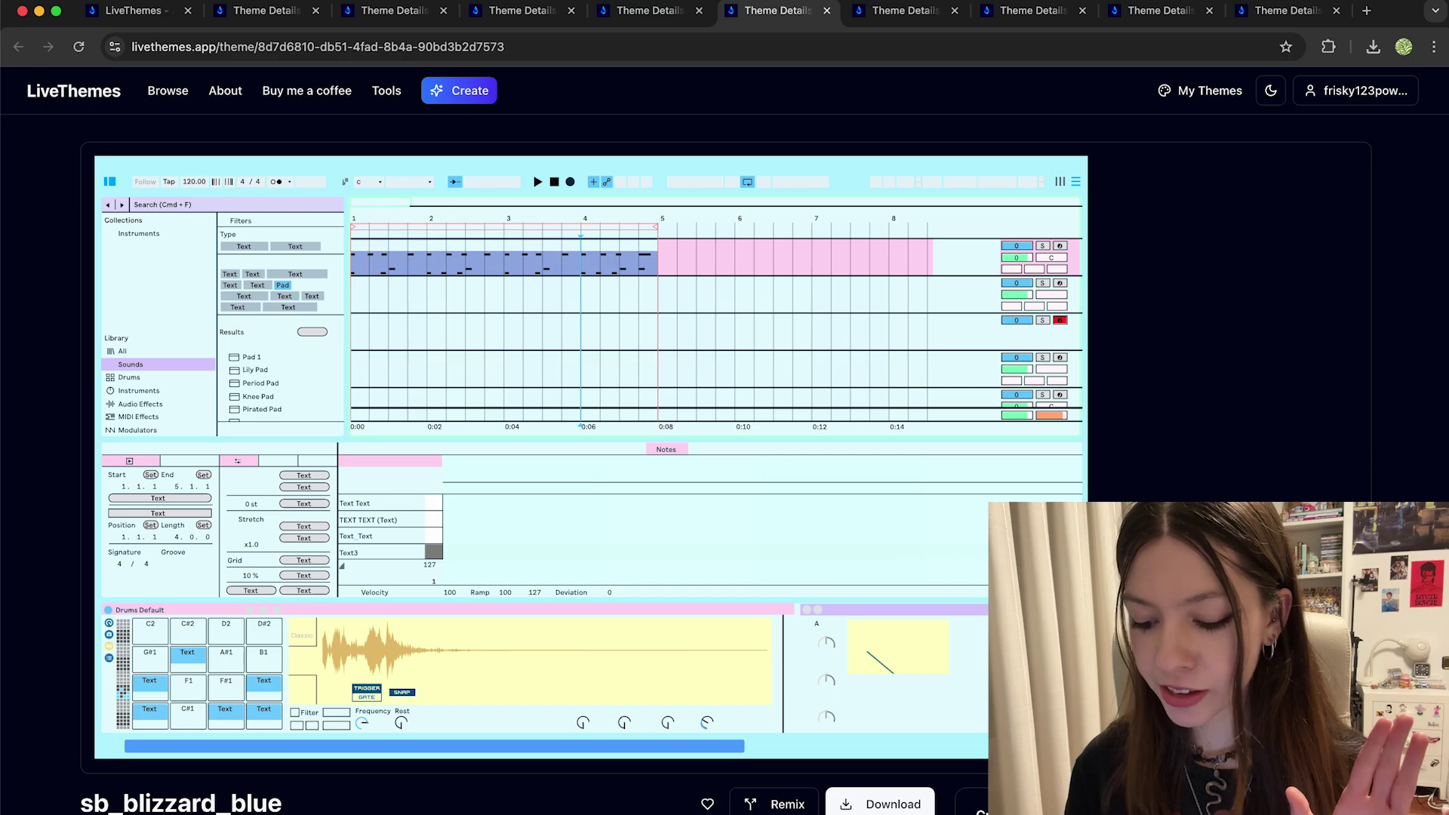
{"action": "scroll", "coordinate": [875, 715], "scroll_direction": "down", "scroll_amount": 2}
Download sb_blizzard_blue.ask and copy it from the Downloads folder
{"action": "left_click", "coordinate": [877, 730]}
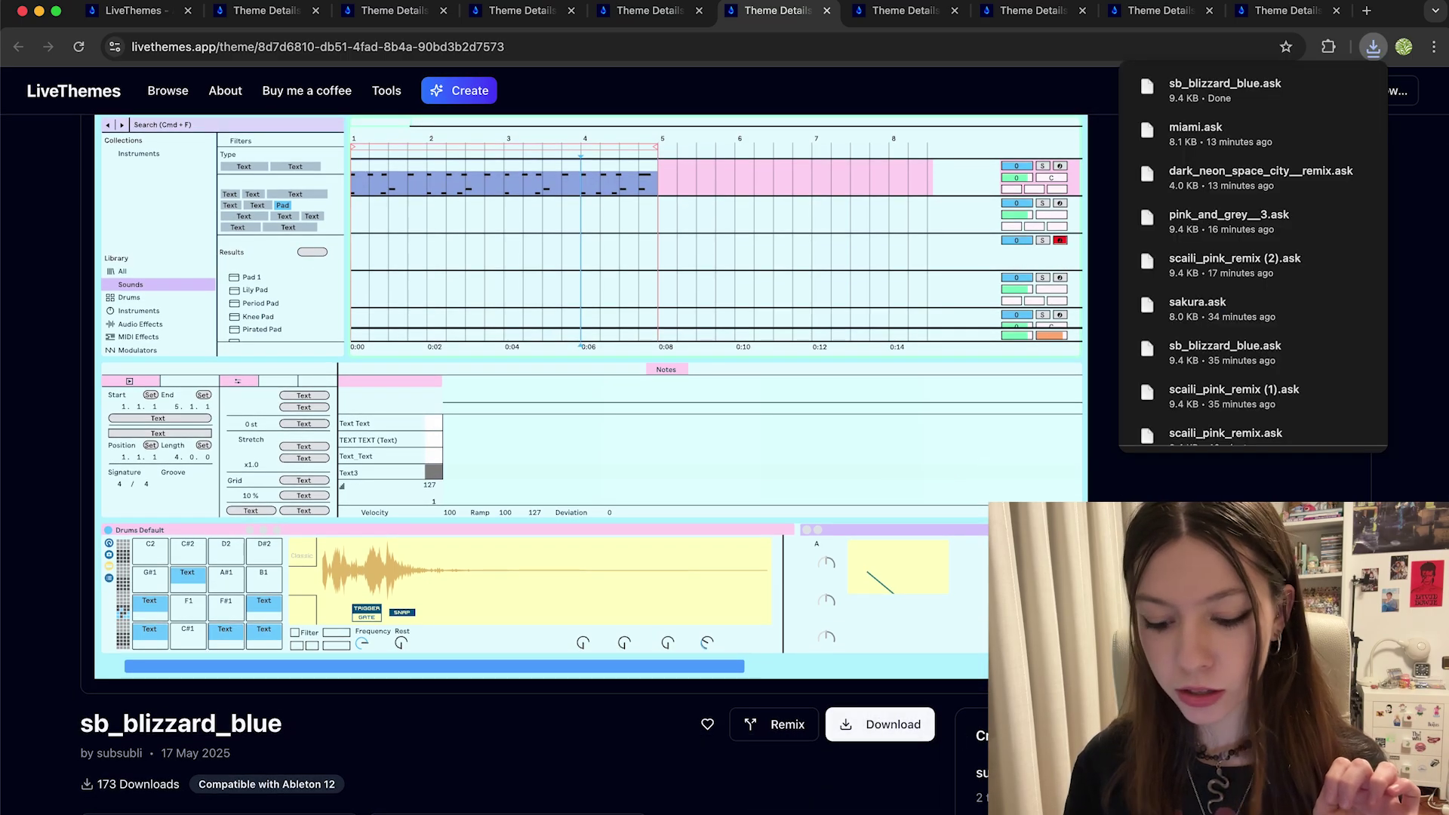
{"action": "left_click", "coordinate": [186, 807]}
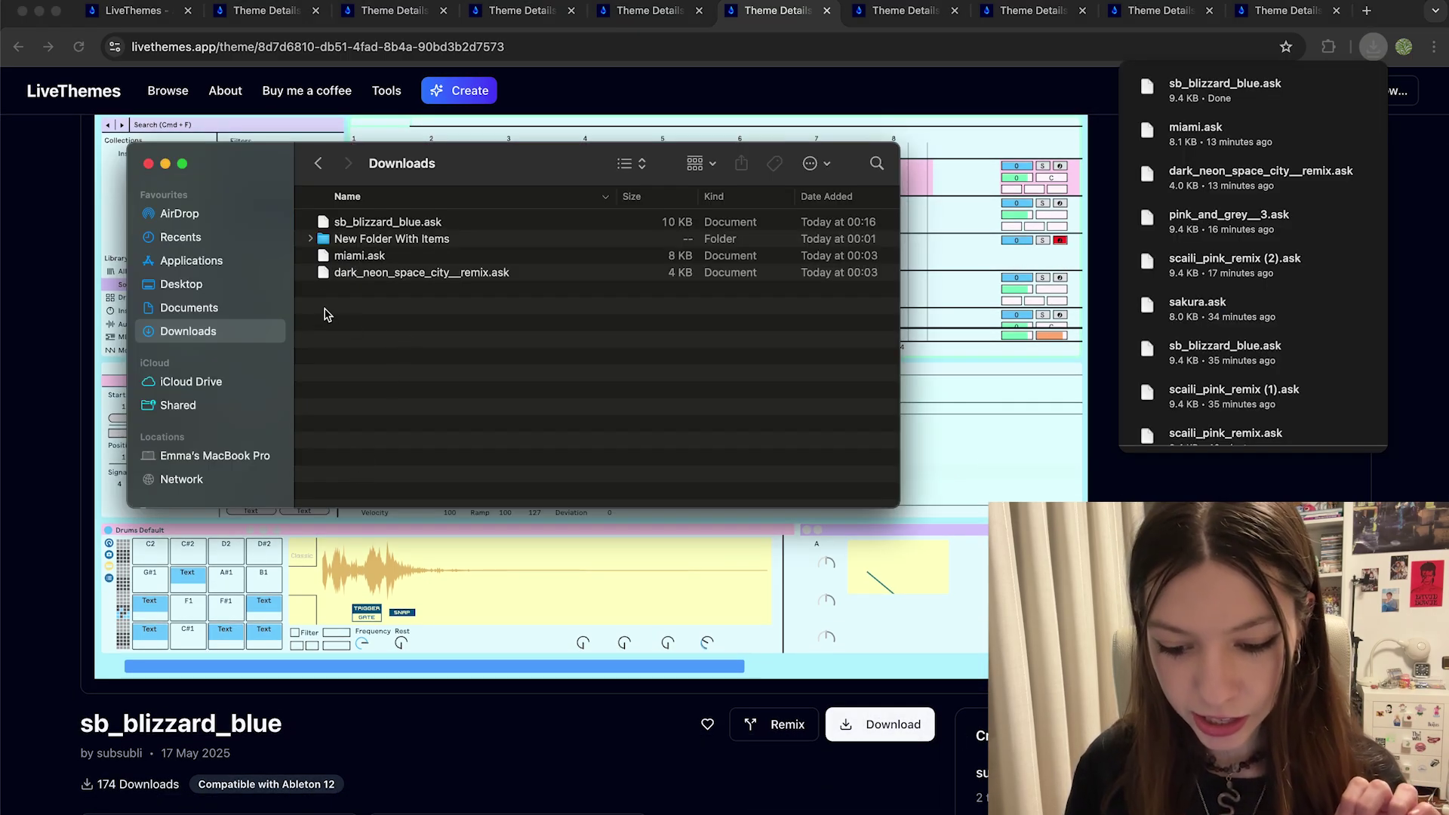
{"action": "left_click", "coordinate": [367, 223]}
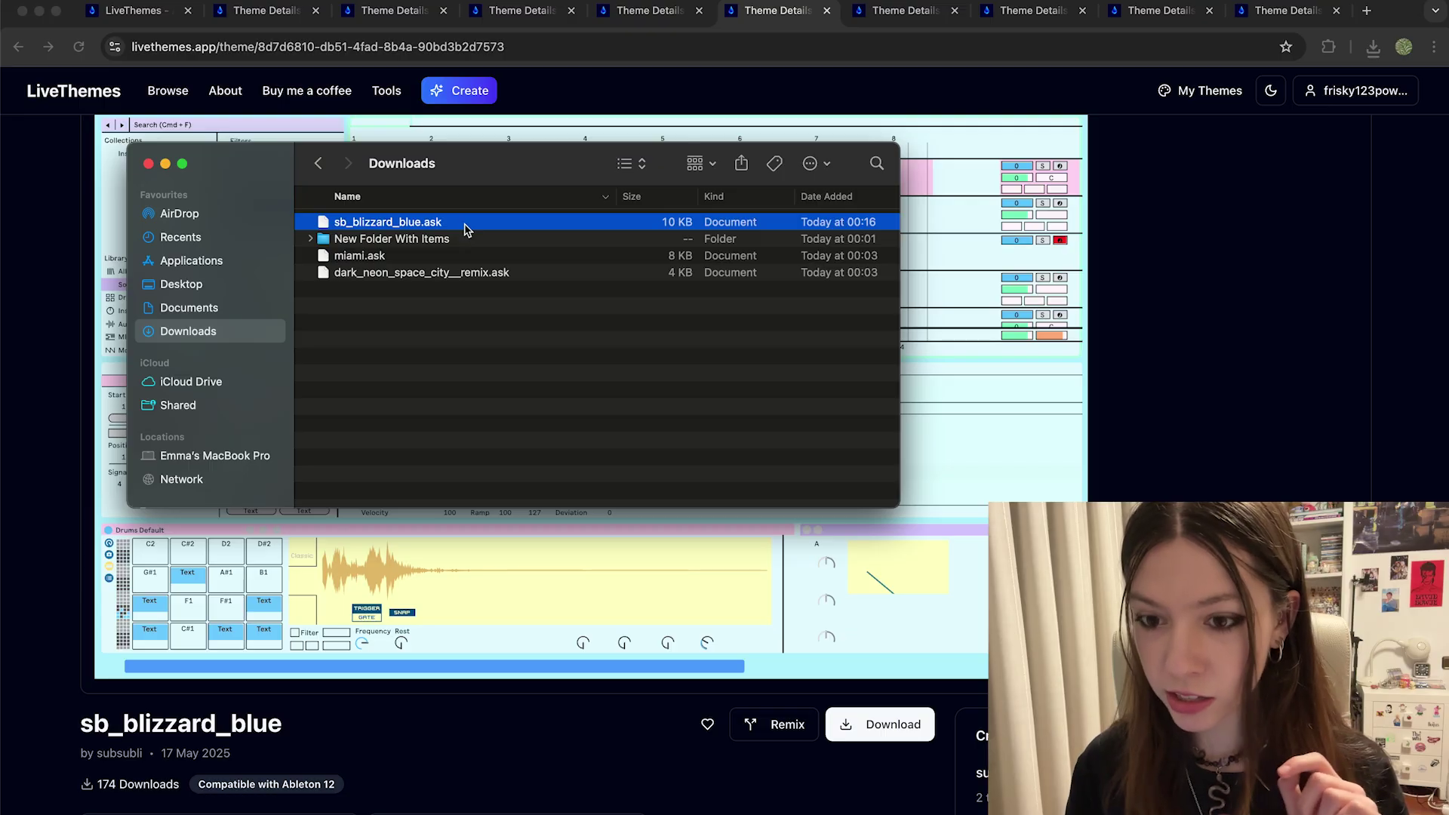
{"action": "right_click", "coordinate": [465, 230]}
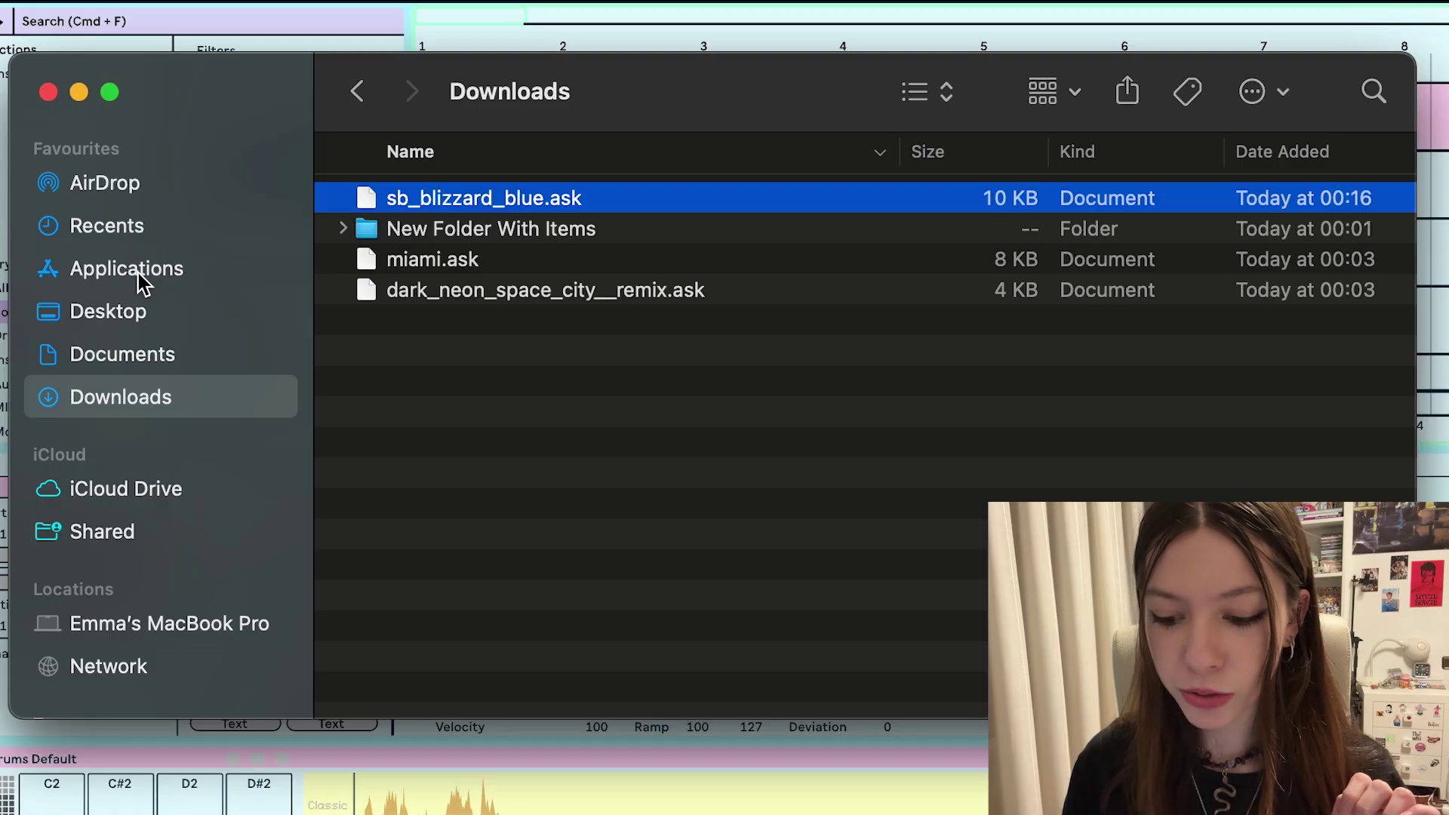
Open the Ableton Live 12 Suite app package and go to Contents > App-Resources
{"action": "left_click", "coordinate": [135, 267]}
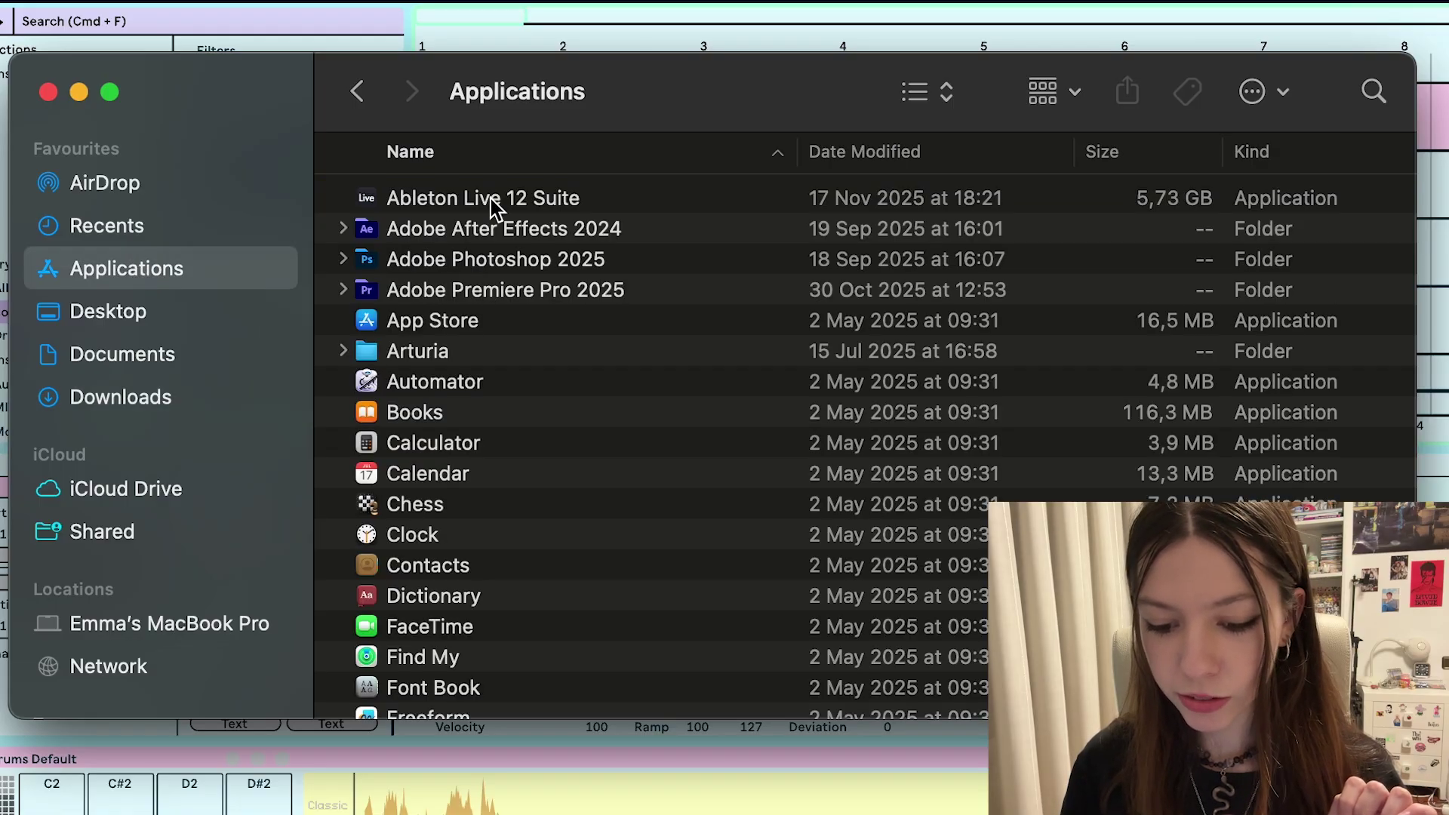
{"action": "right_click", "coordinate": [487, 200]}
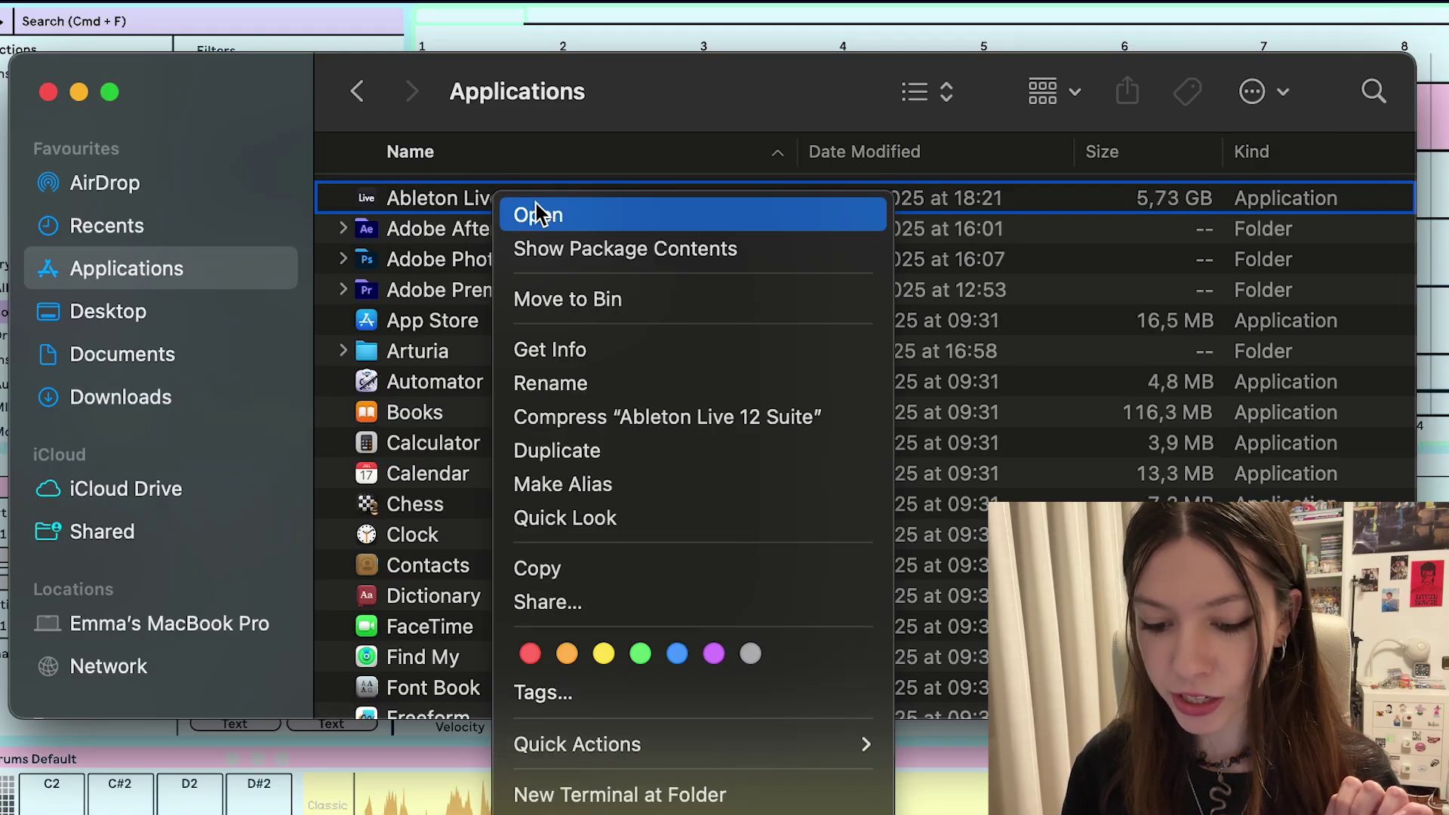
{"action": "left_click", "coordinate": [602, 257]}
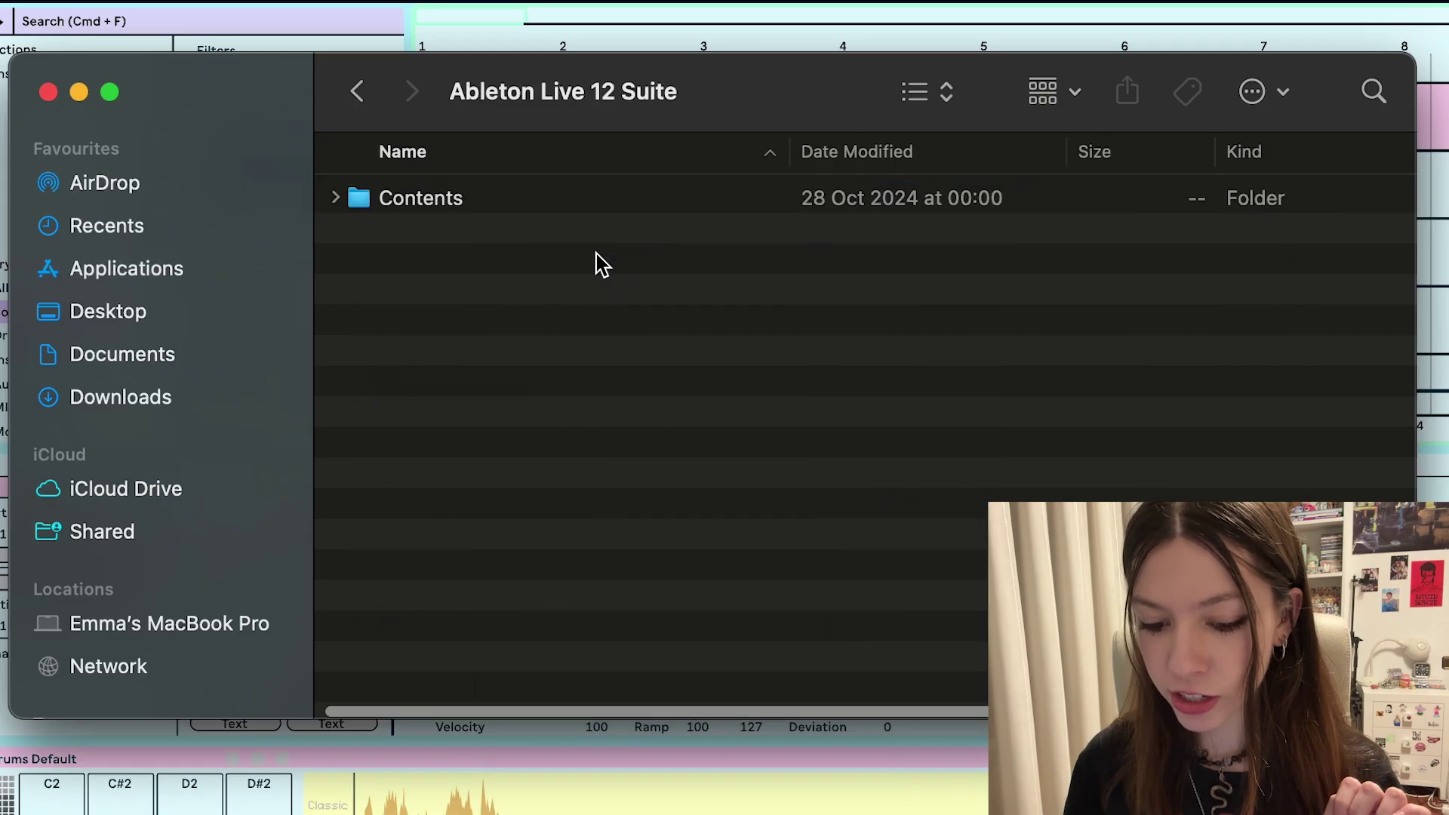
{"action": "left_click", "coordinate": [472, 198]}
{"action": "double_click", "coordinate": [472, 197]}
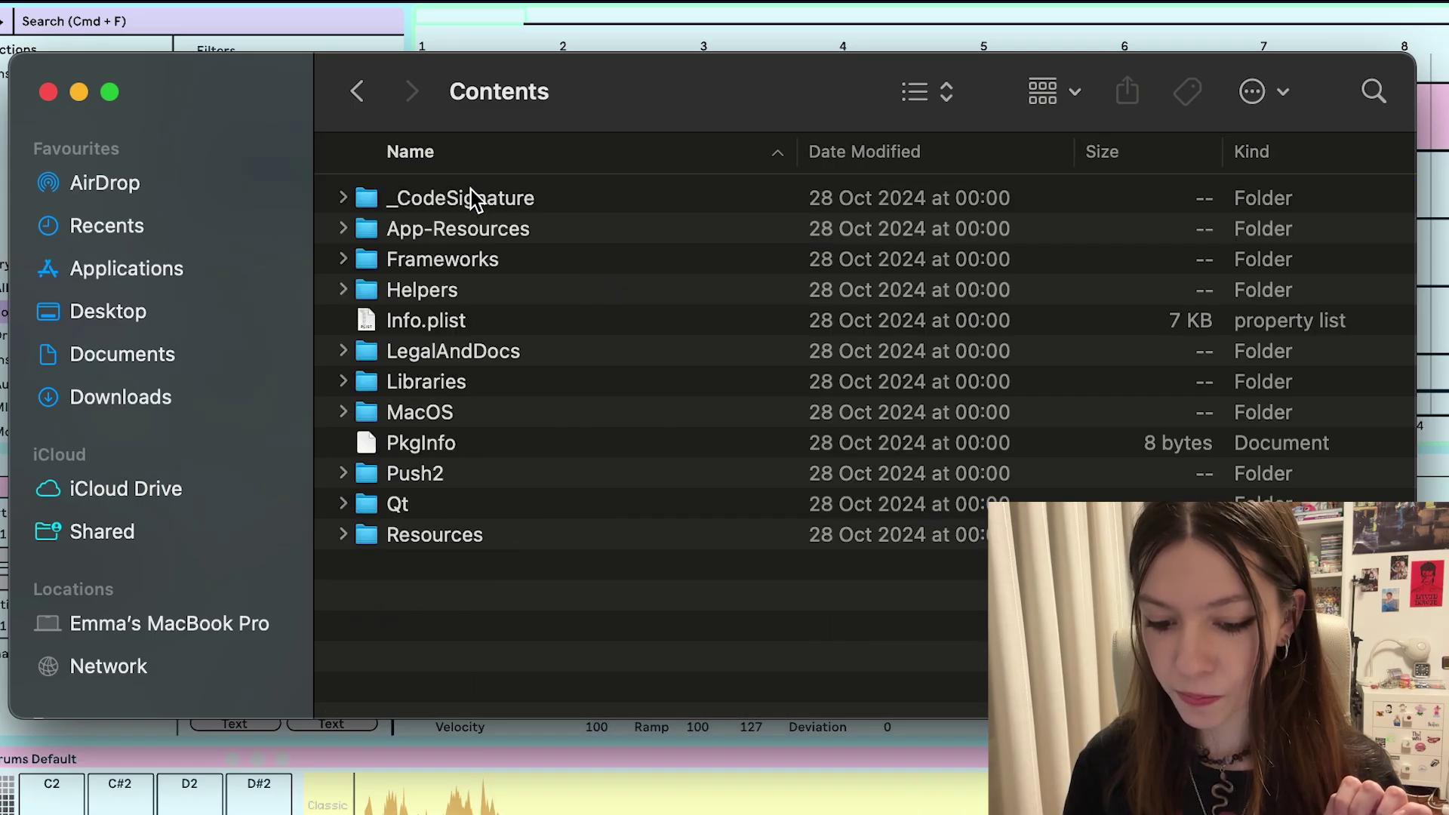
{"action": "left_click", "coordinate": [482, 237]}
{"action": "double_click", "coordinate": [554, 231]}
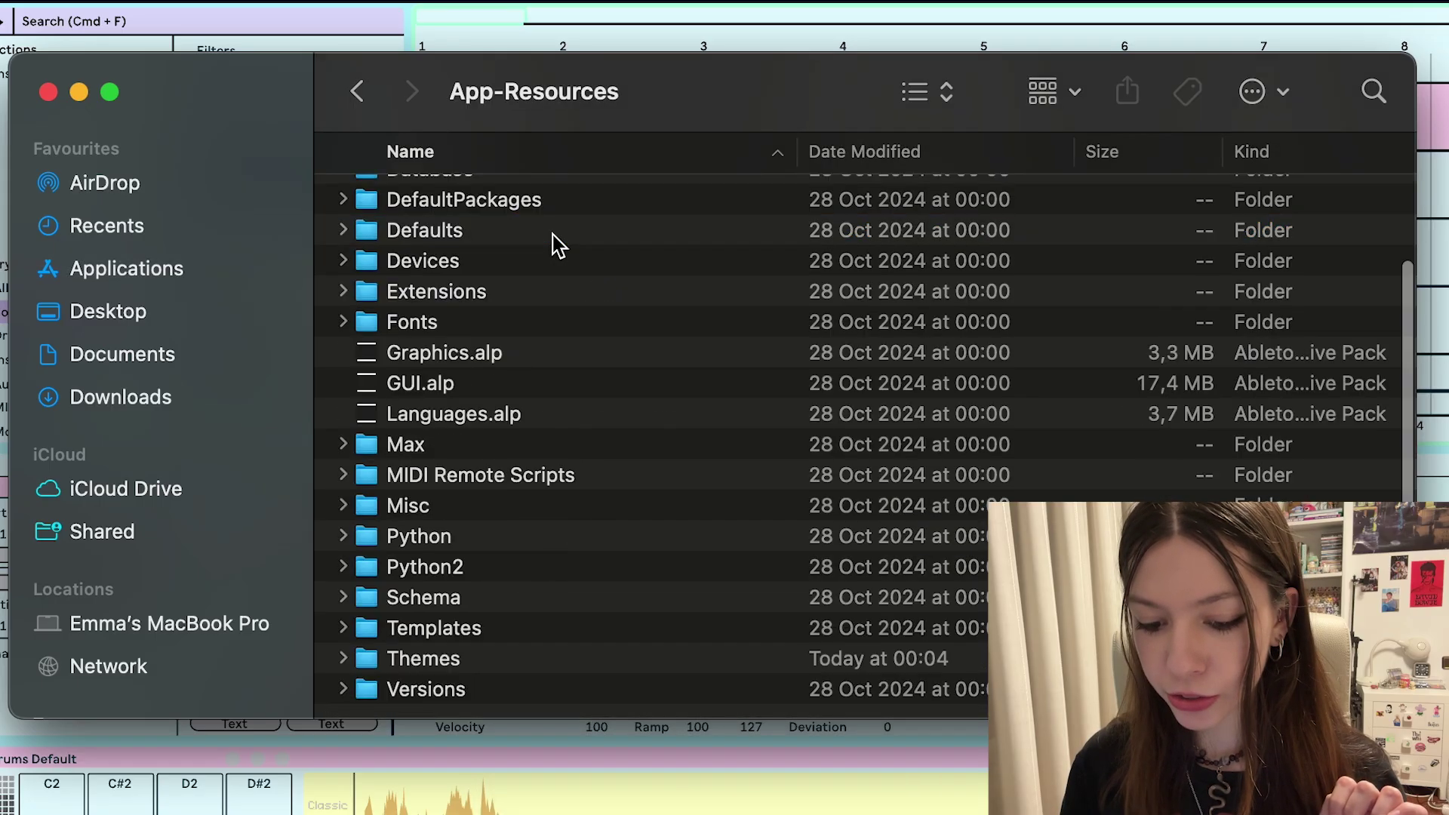
Paste sb_blizzard_blue.ask into the Themes folder, replacing the older copy
{"action": "scroll", "coordinate": [559, 424], "scroll_direction": "down", "scroll_amount": 2}
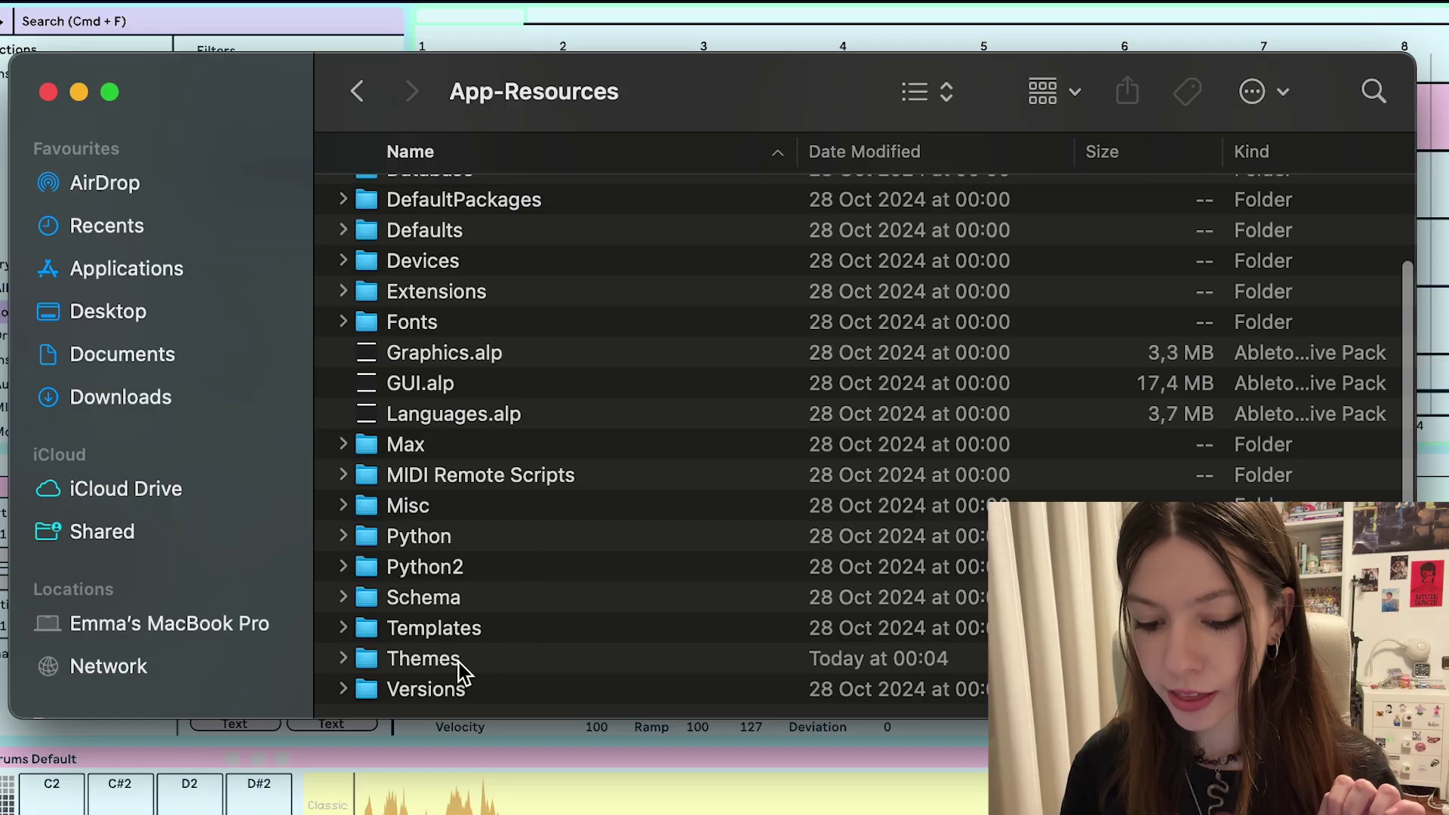
{"action": "double_click", "coordinate": [422, 659]}
{"action": "scroll", "coordinate": [460, 658], "scroll_direction": "down", "scroll_amount": 3}
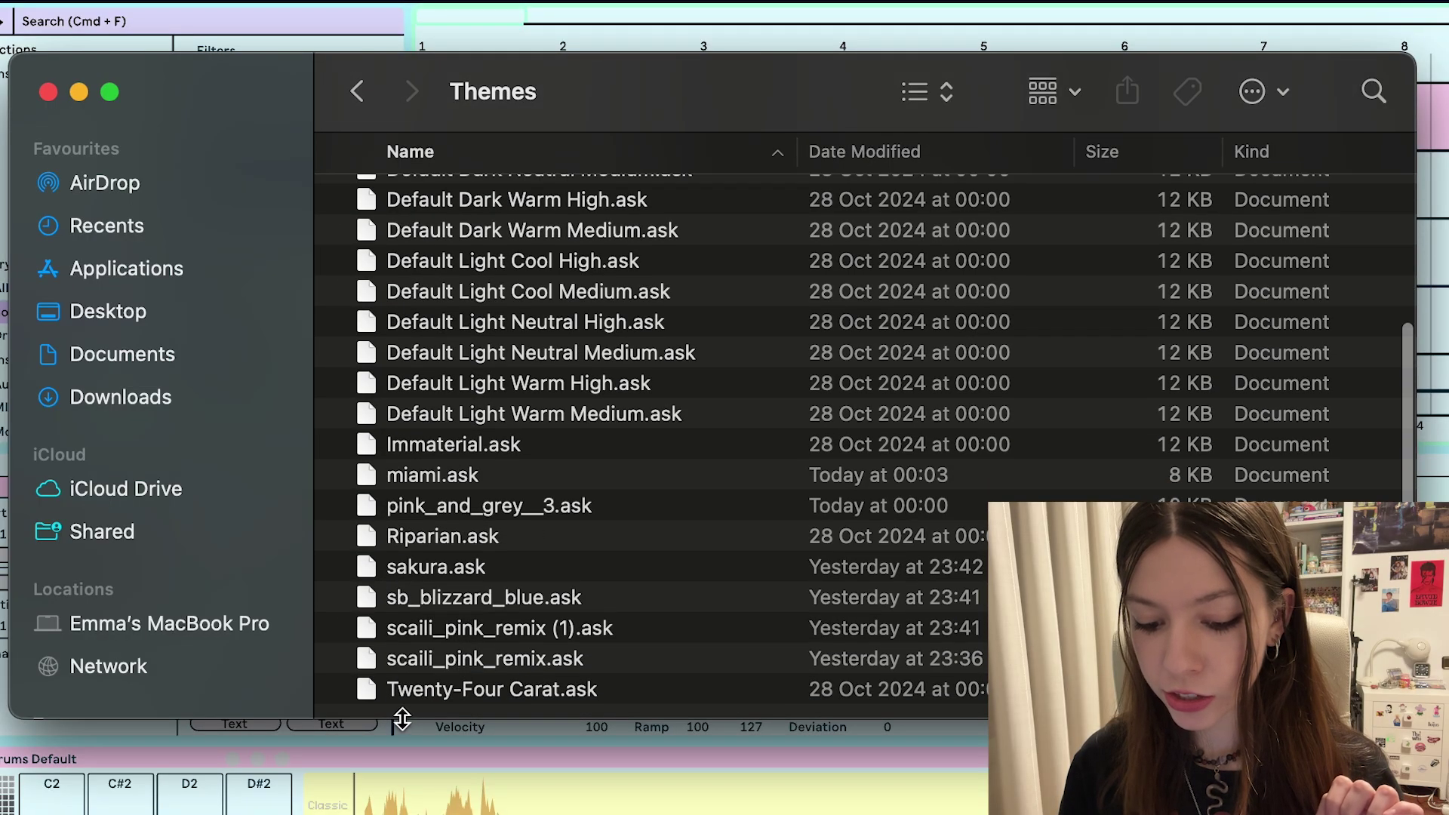
{"action": "right_click", "coordinate": [394, 702]}
{"action": "right_click", "coordinate": [339, 706]}
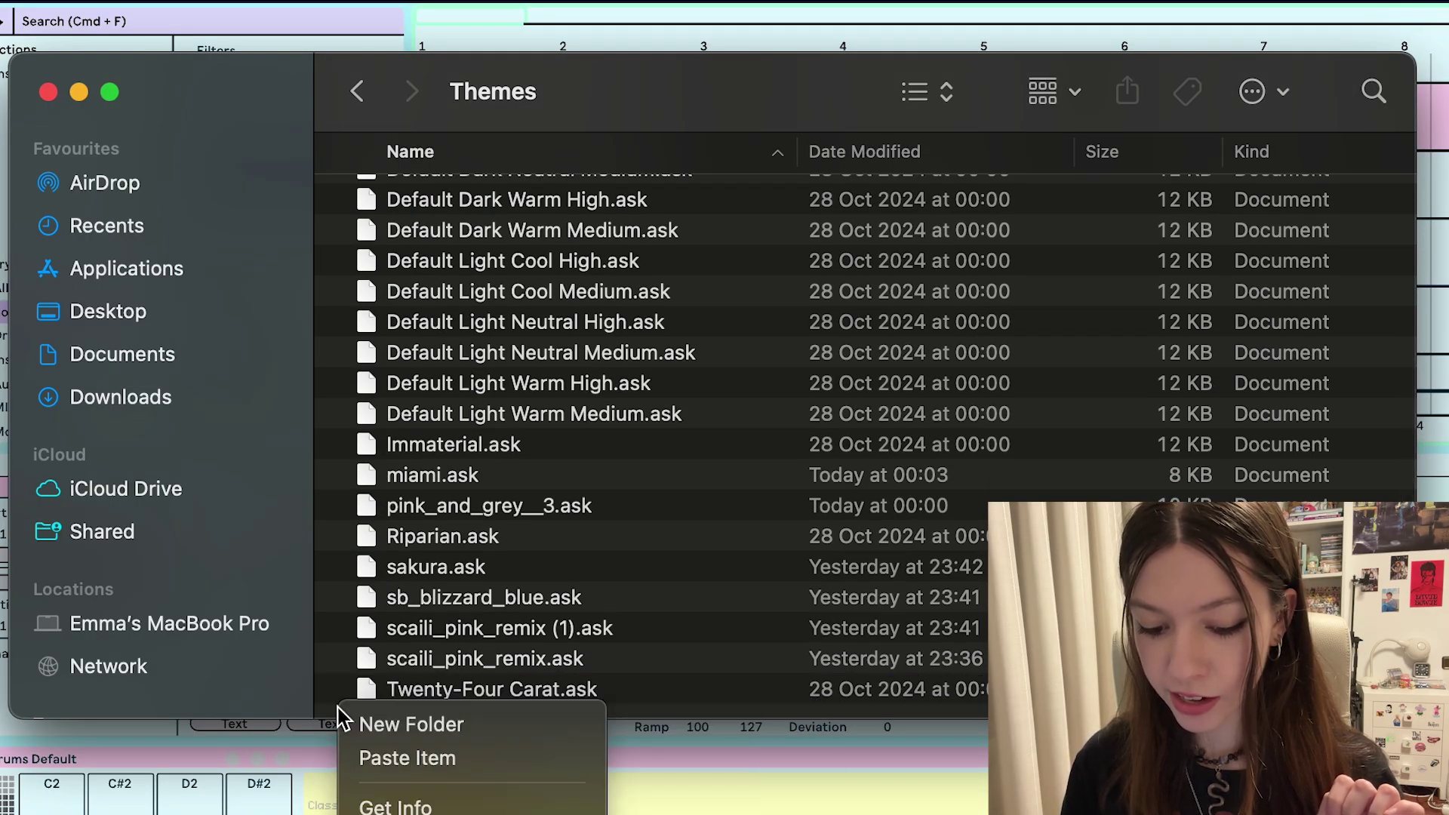
{"action": "left_click", "coordinate": [429, 761]}
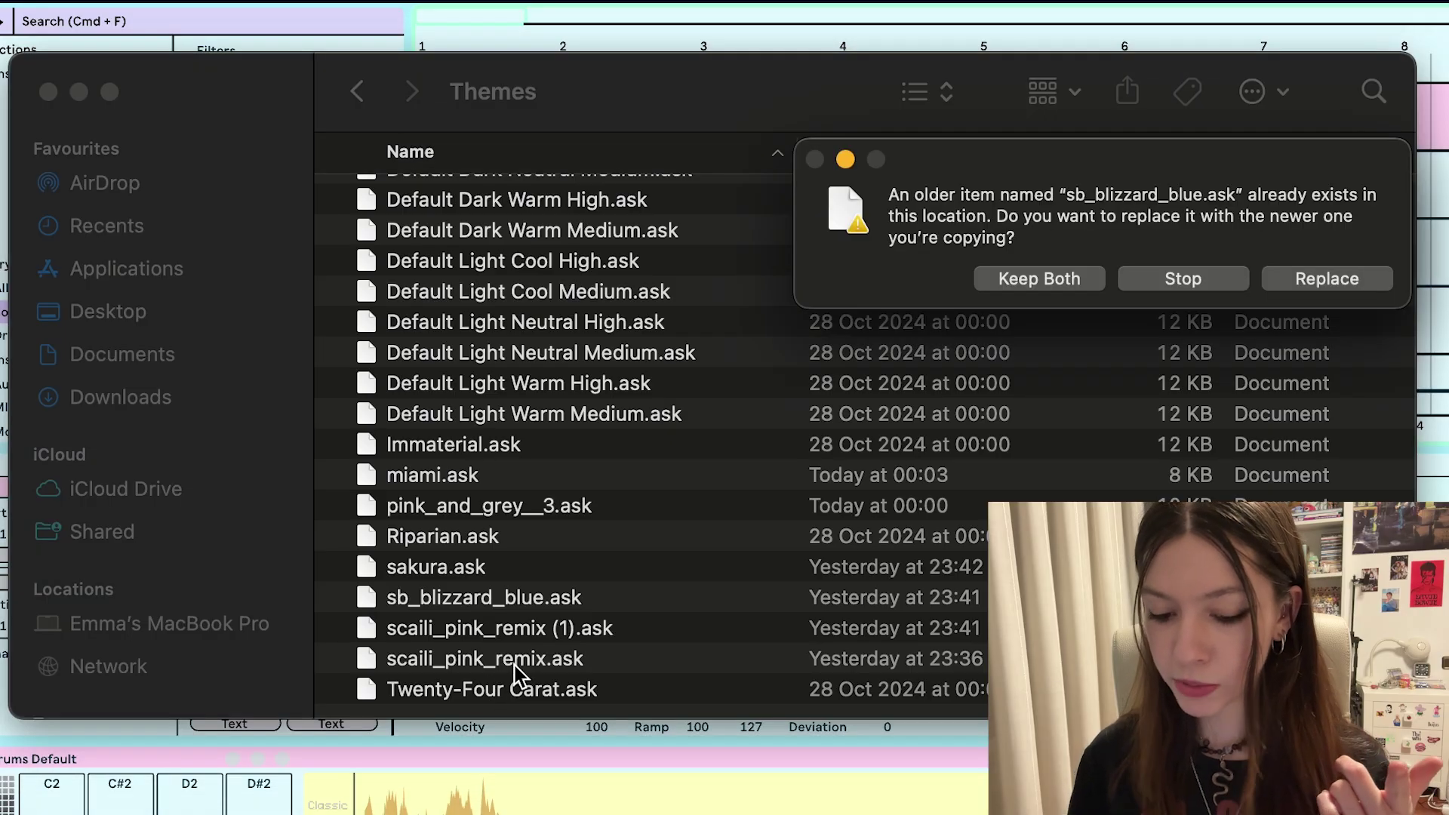
{"action": "left_click", "coordinate": [1303, 279]}
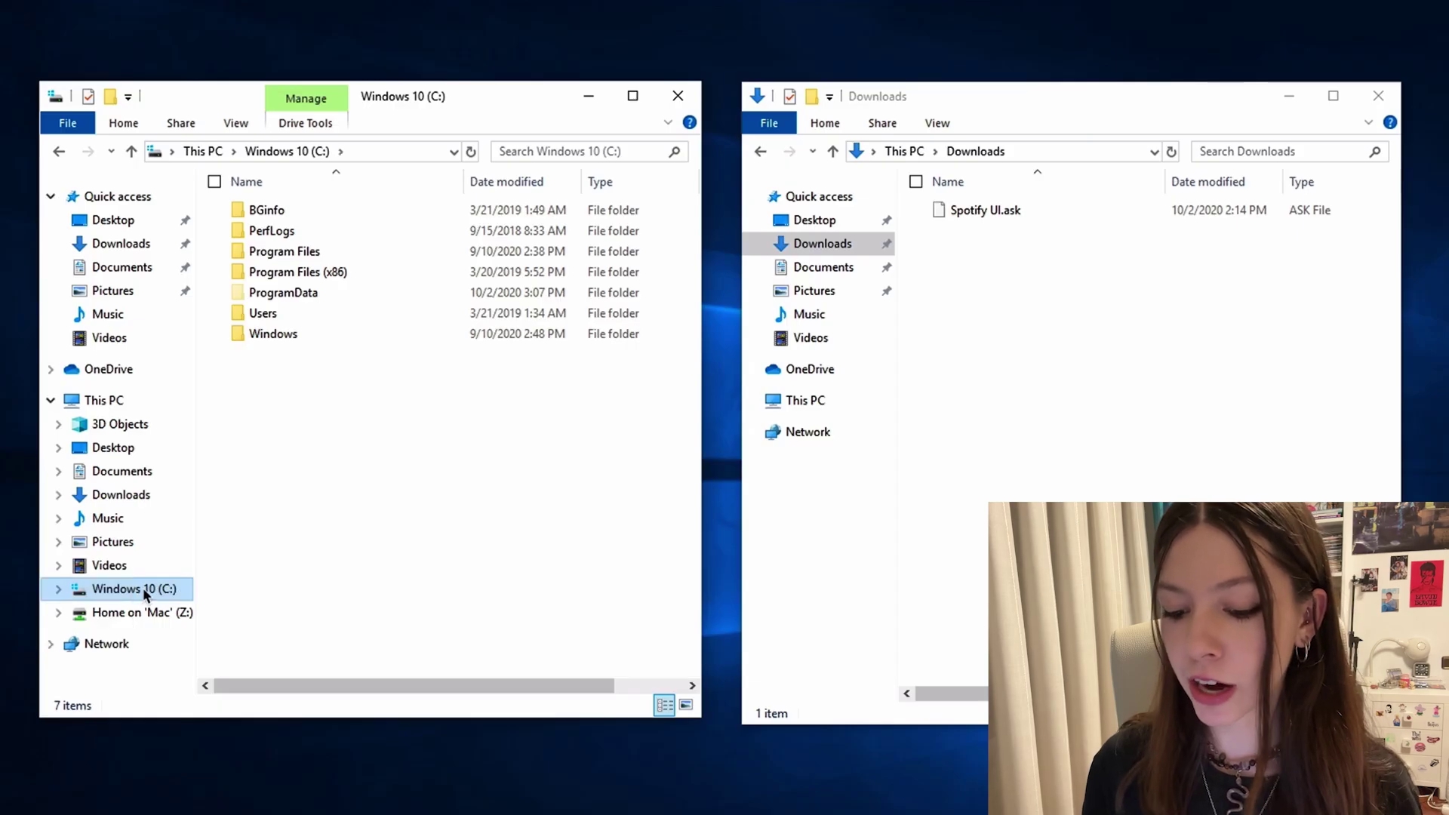
Move Spotify UI.ask into C:\ProgramData\Ableton\Live 10 Standard\Resources\Themes
{"action": "double_click", "coordinate": [290, 295]}
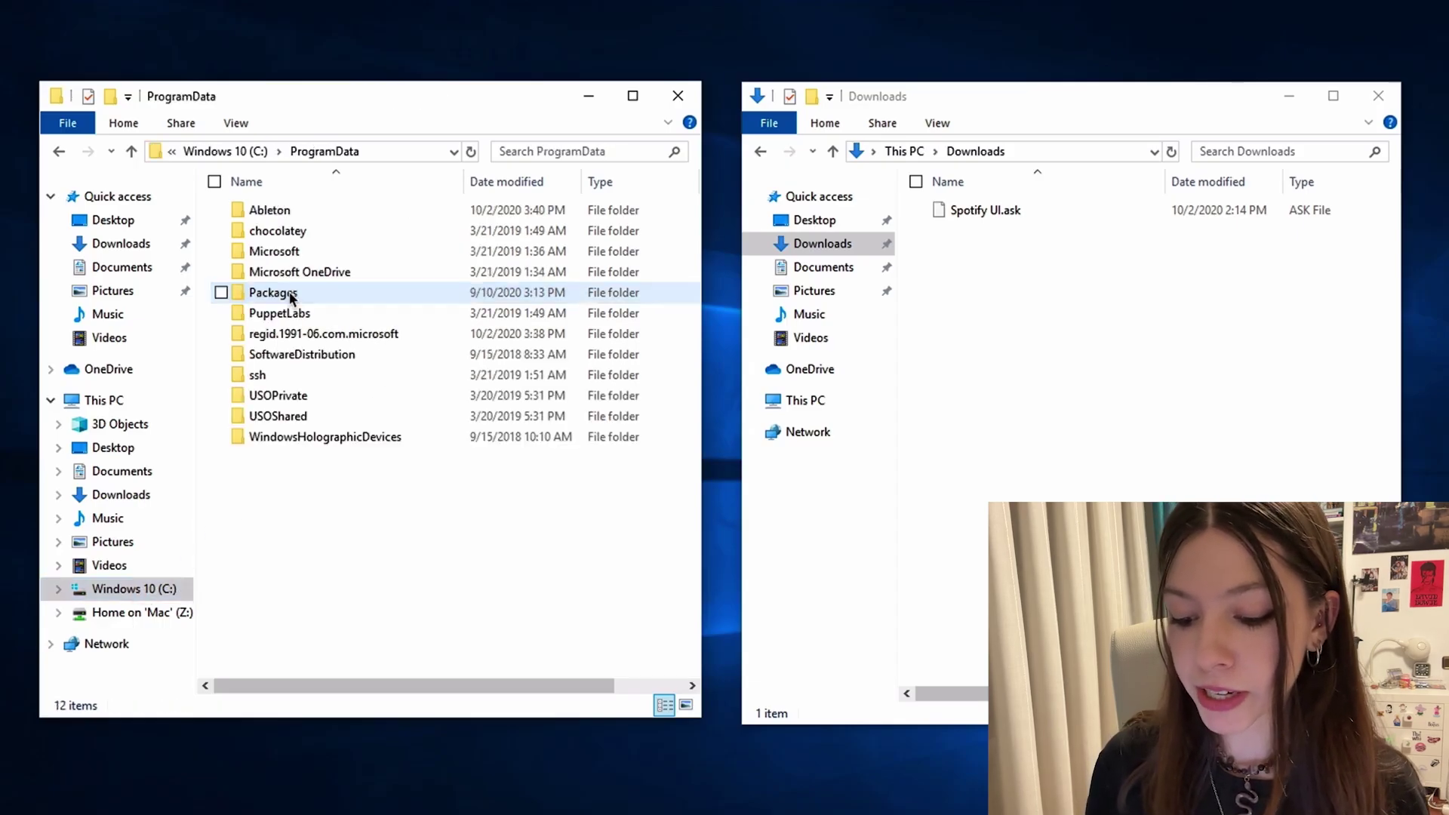
{"action": "left_click", "coordinate": [290, 294]}
{"action": "left_click", "coordinate": [285, 213]}
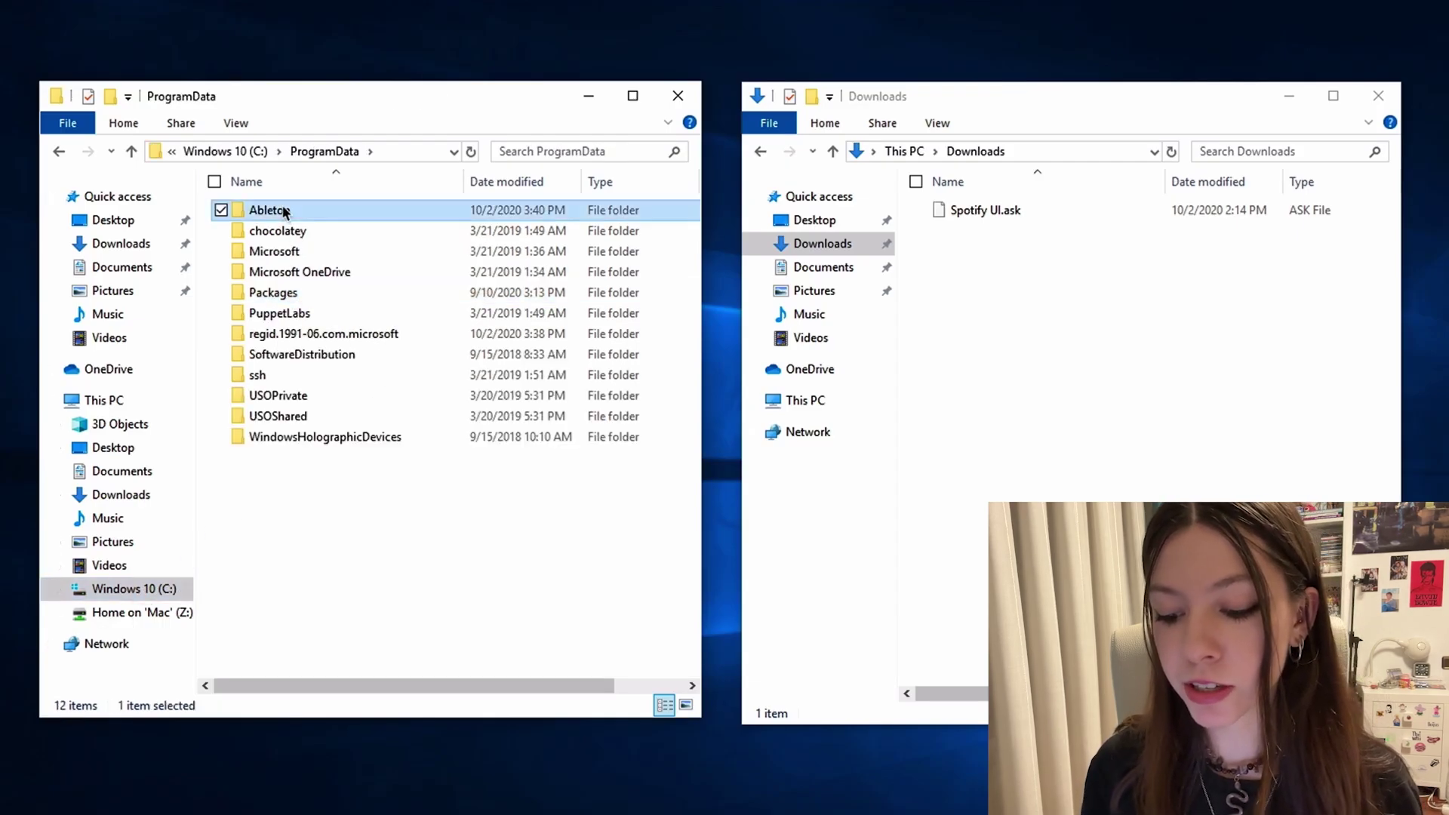
{"action": "double_click", "coordinate": [273, 215]}
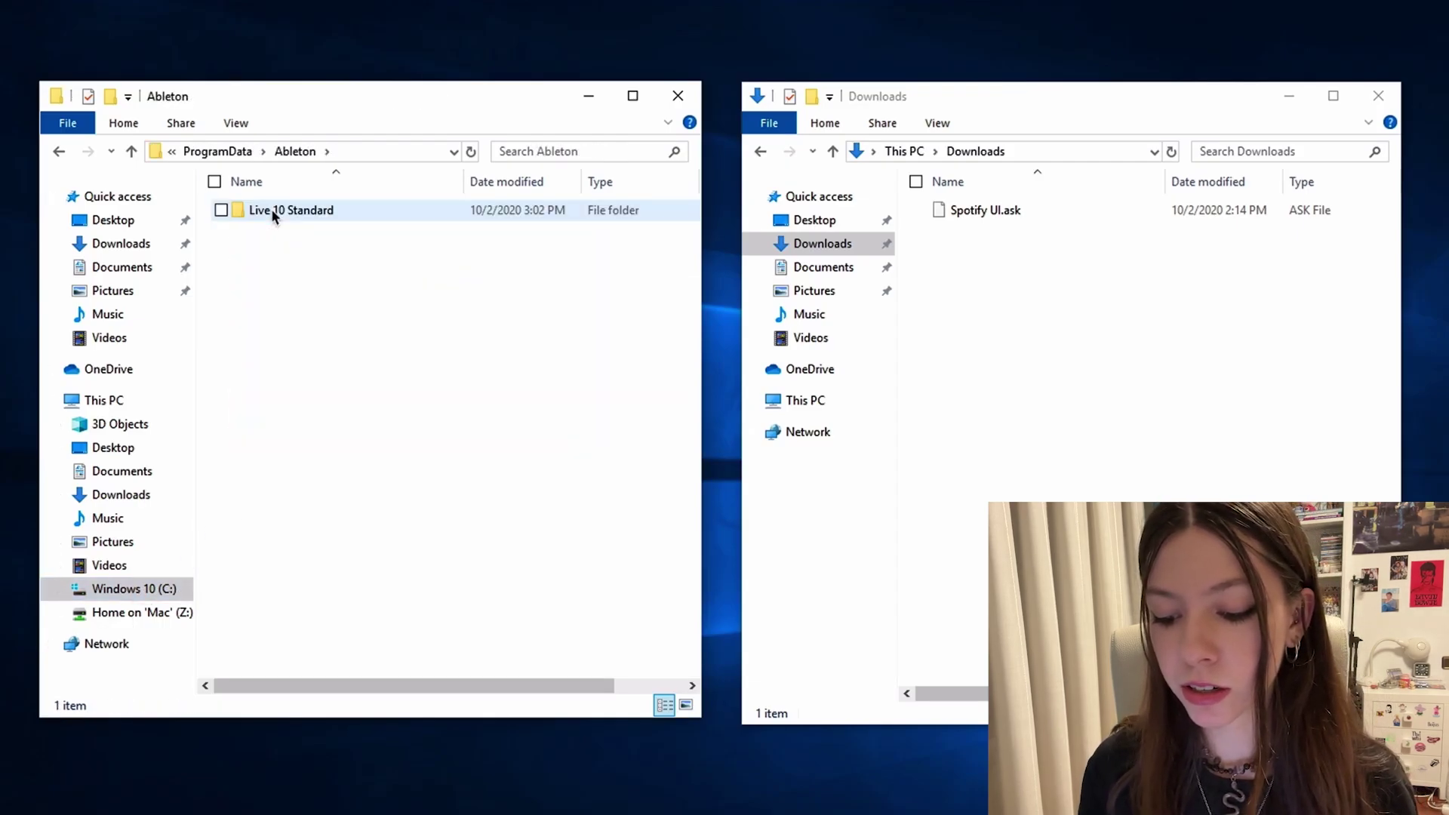
{"action": "double_click", "coordinate": [317, 211]}
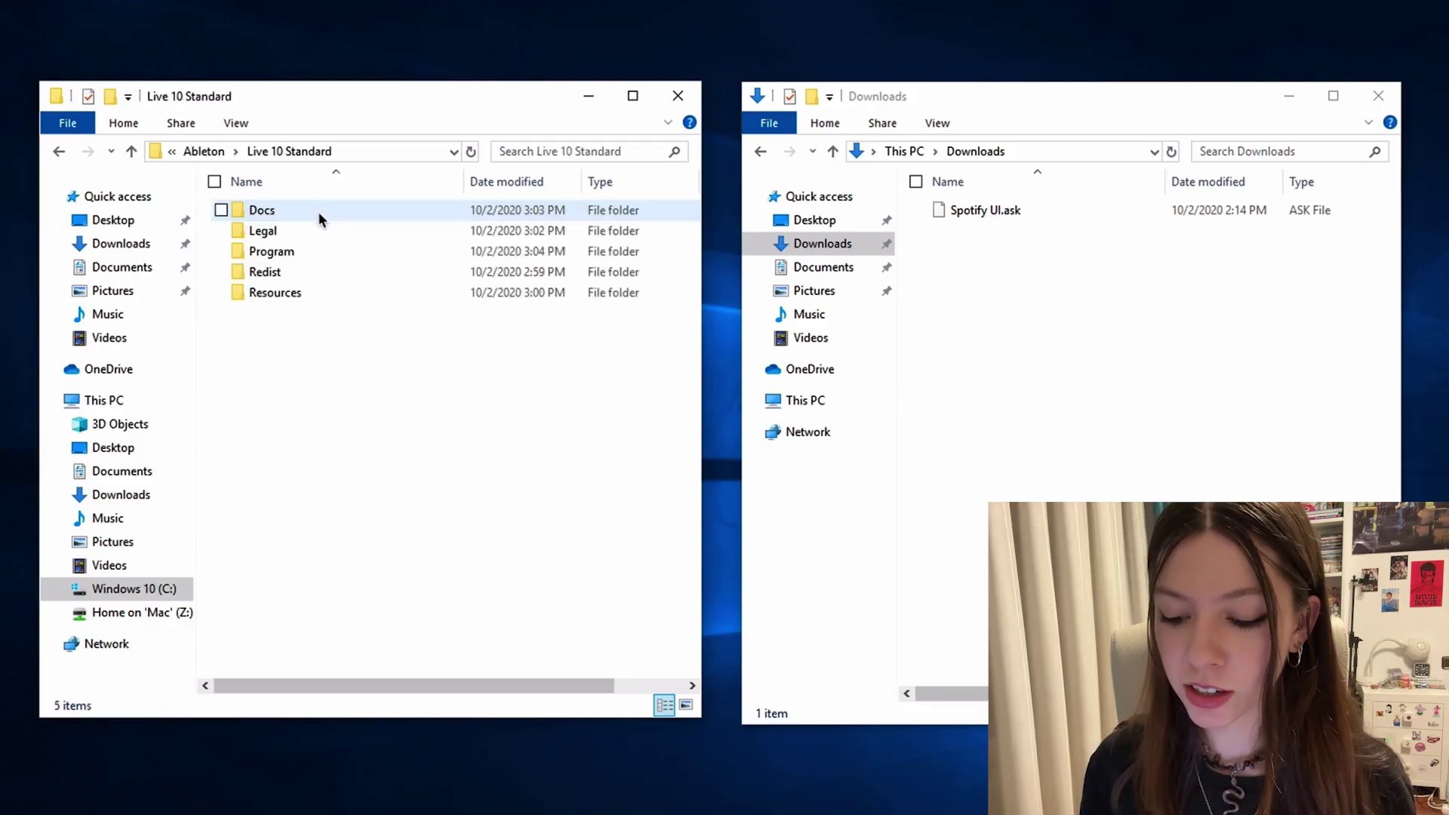
{"action": "double_click", "coordinate": [278, 293]}
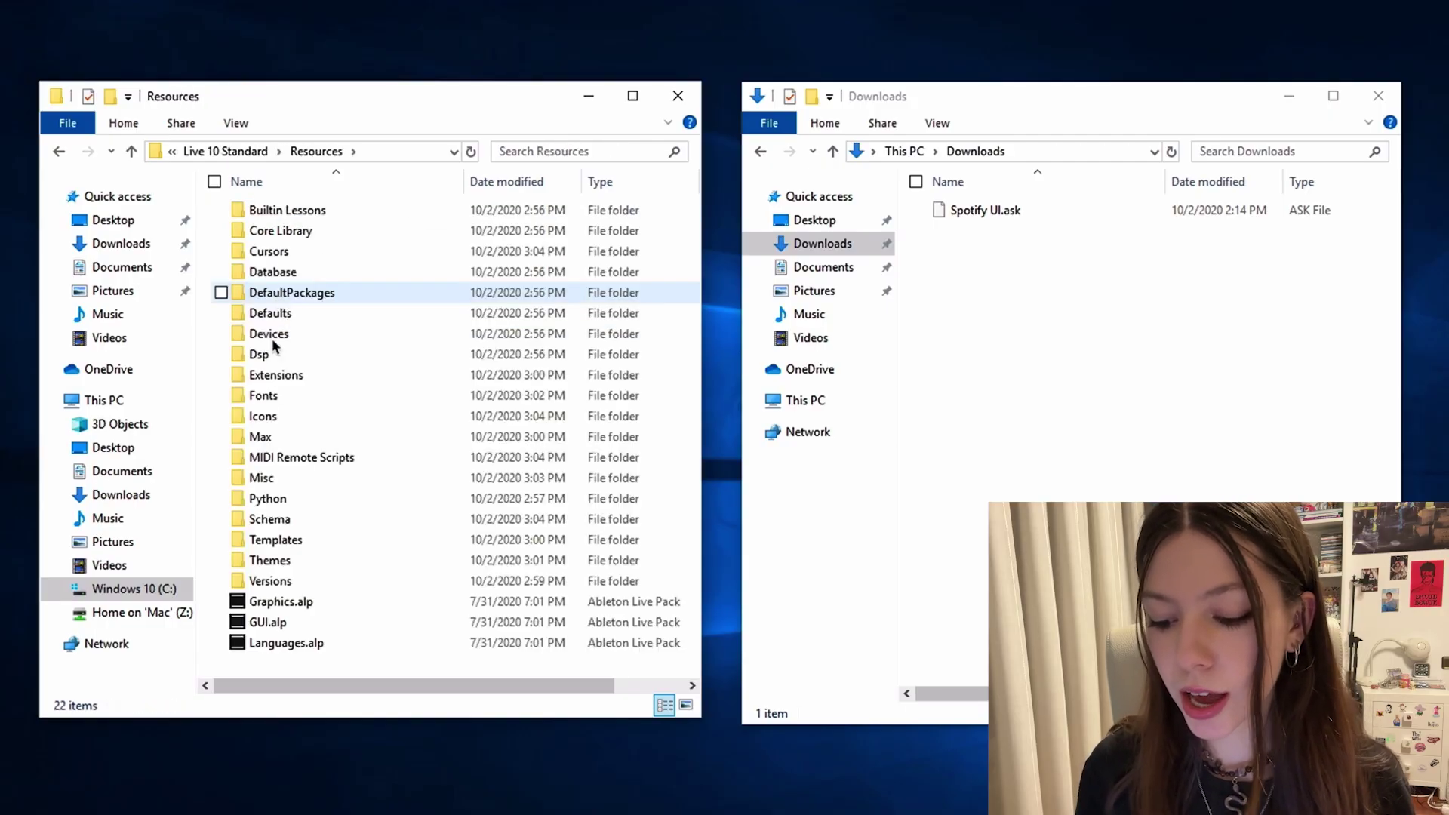
{"action": "double_click", "coordinate": [272, 562]}
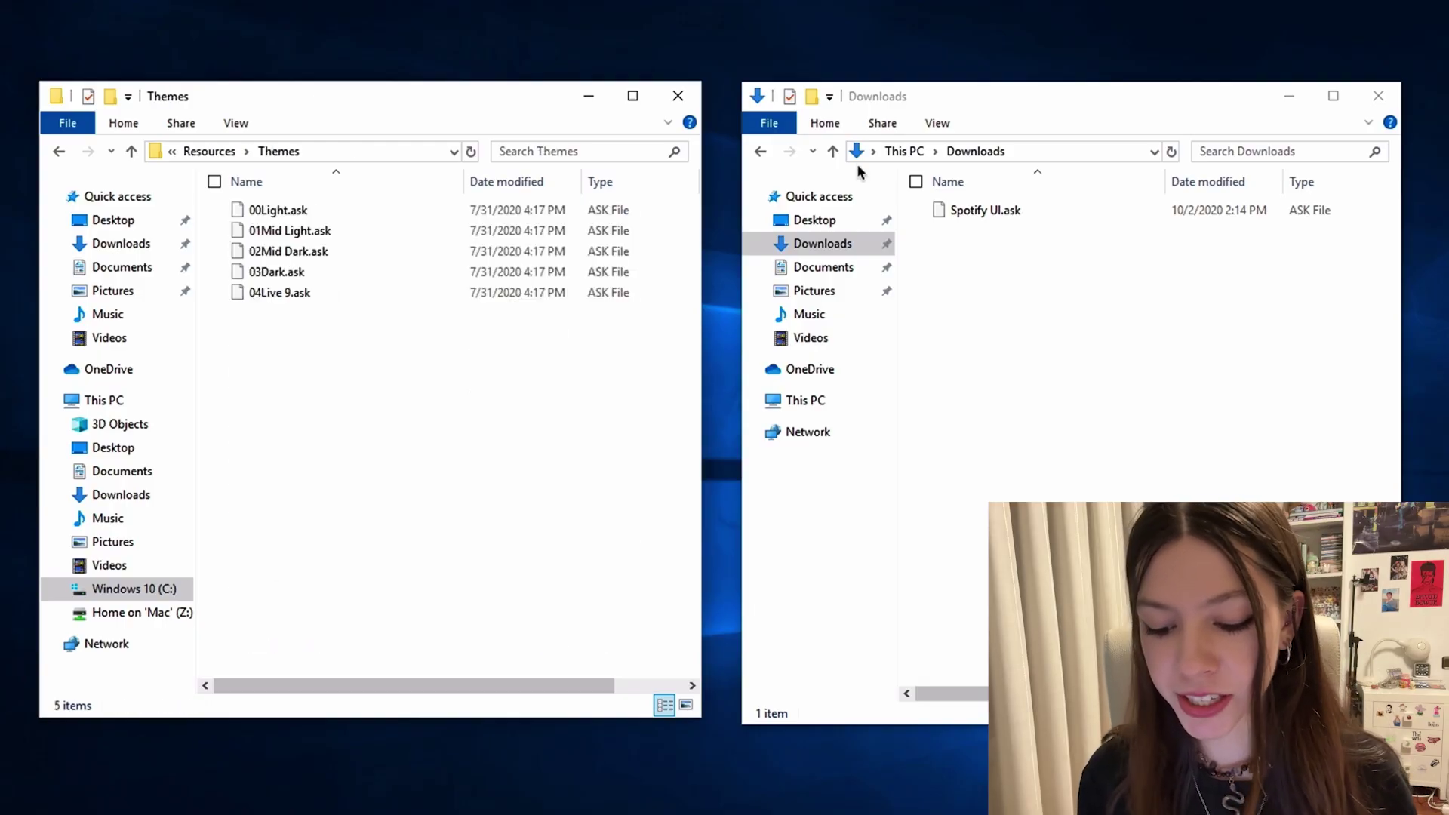
{"action": "left_click_drag", "start_coordinate": [963, 211], "coordinate": [459, 345]}
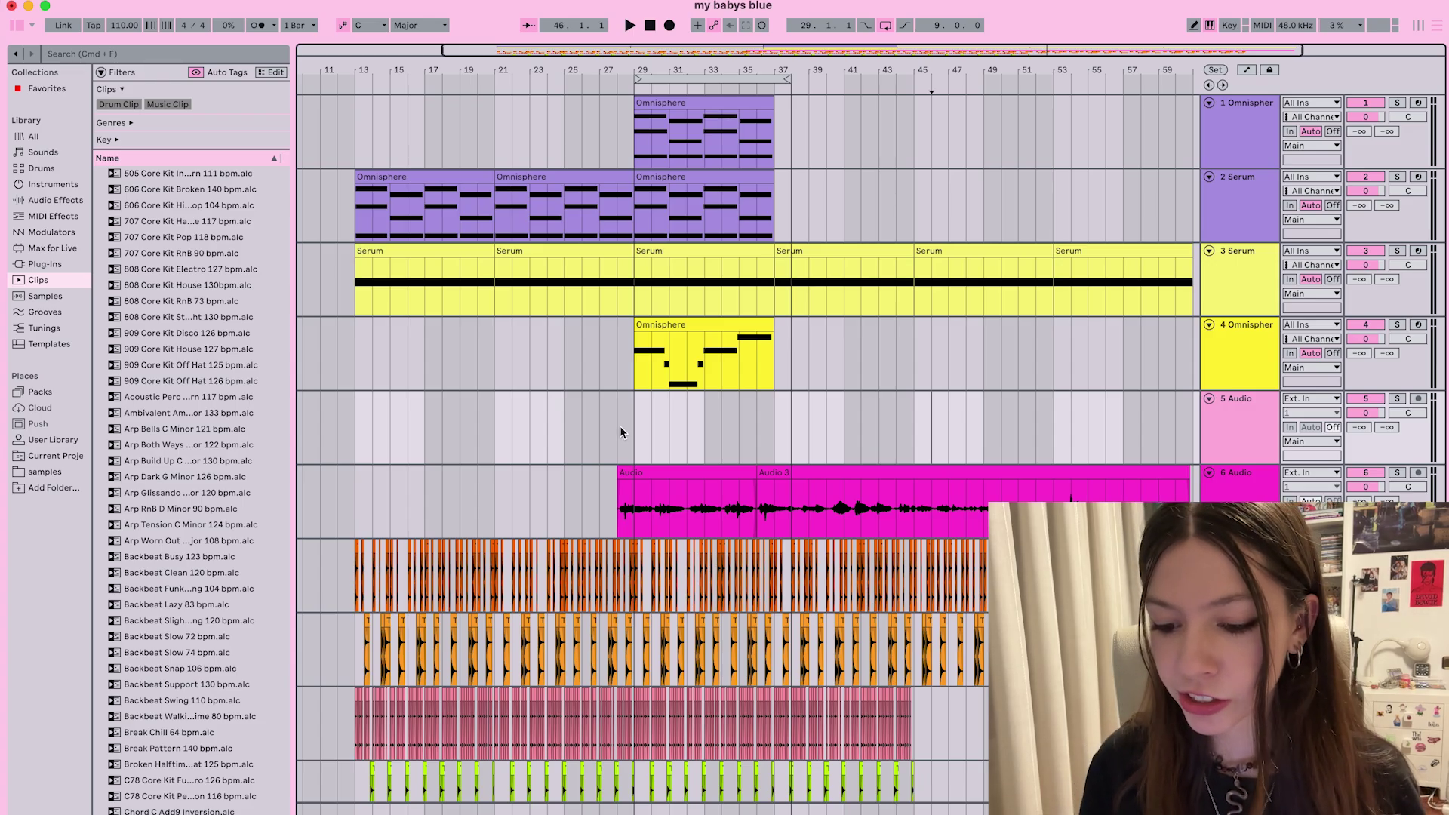
{"action": "left_click", "coordinate": [621, 427]}
{"action": "left_click", "coordinate": [639, 429]}
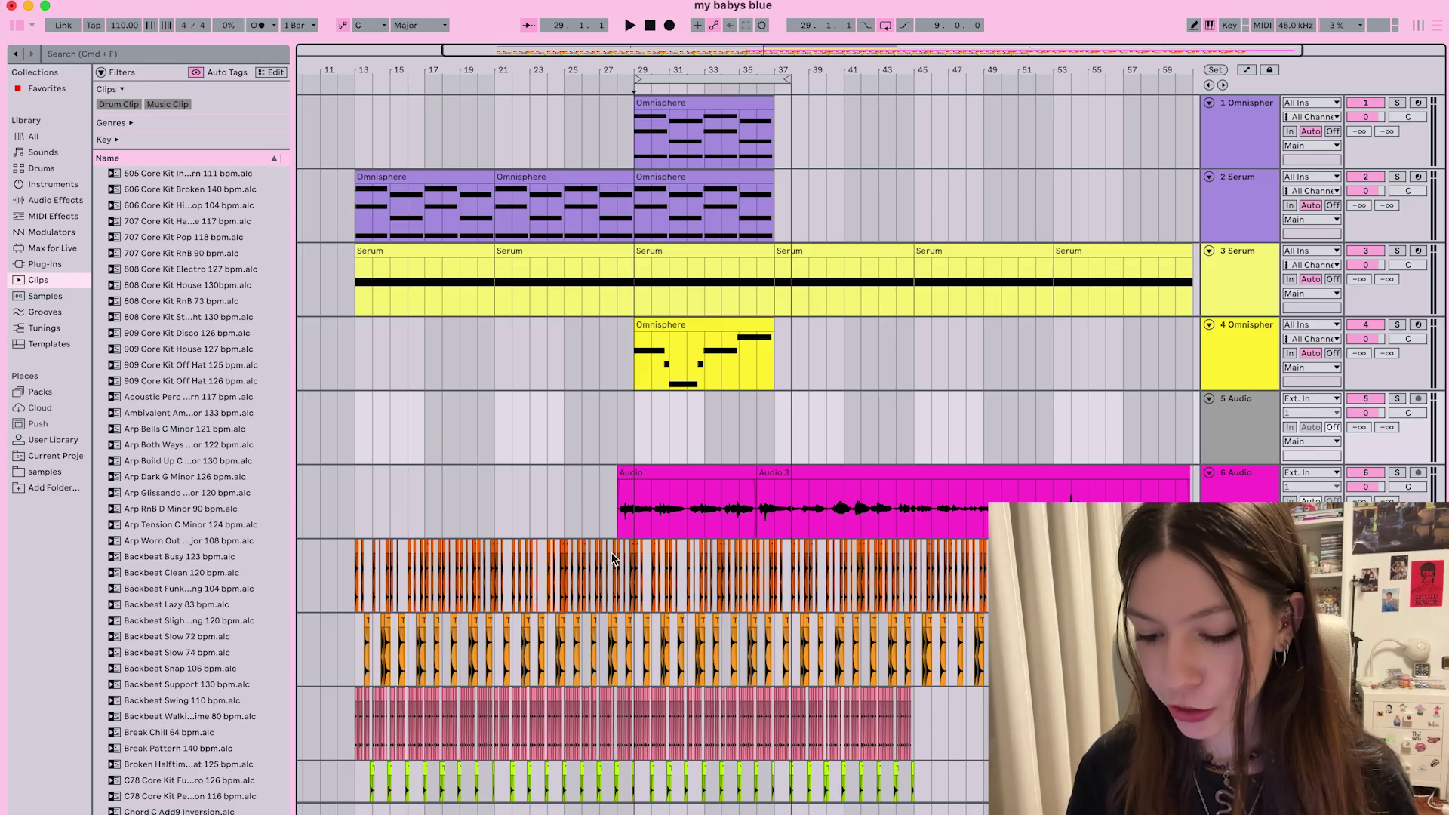
{"action": "key", "text": "super+comma"}
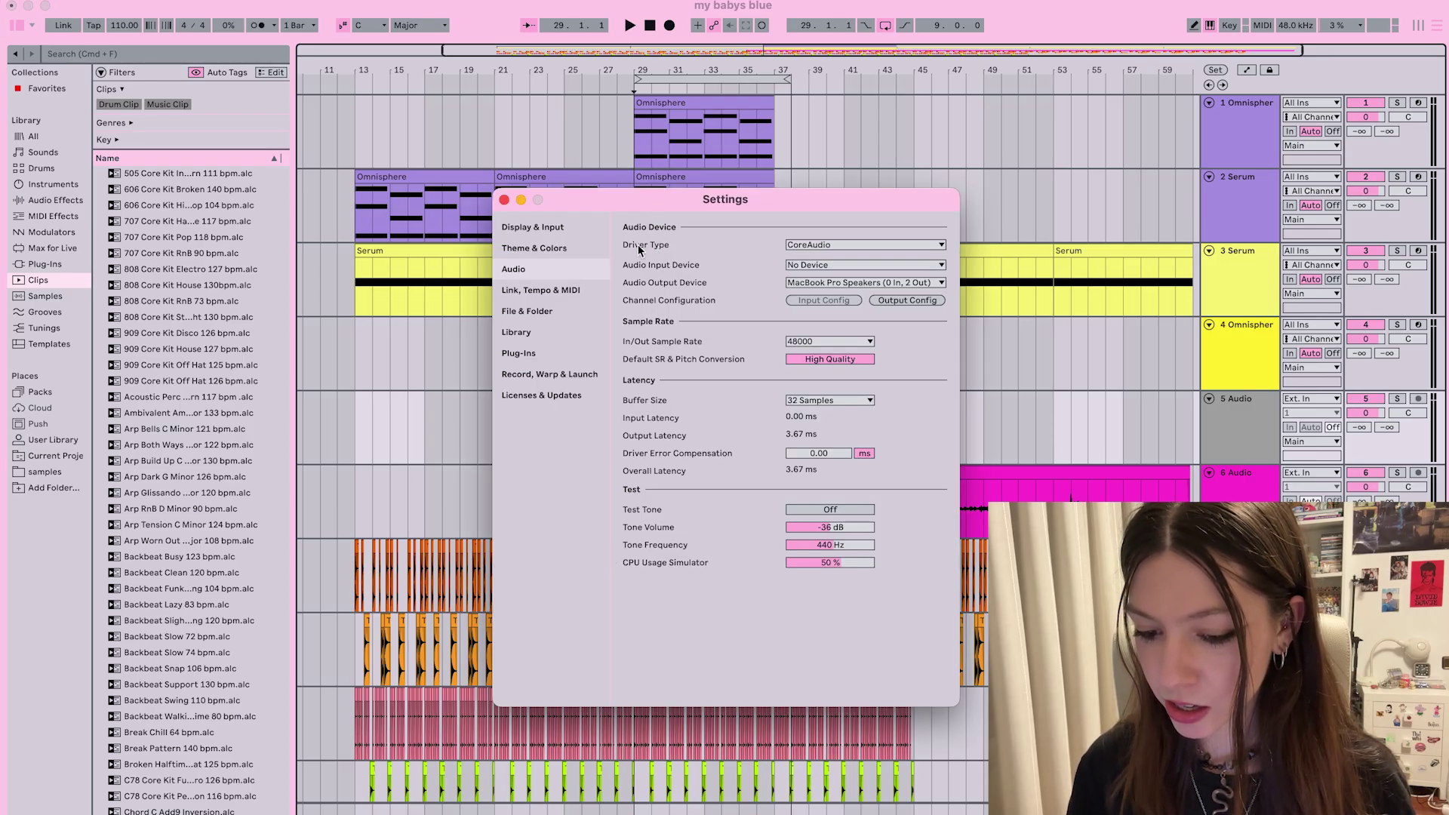
{"action": "left_click", "coordinate": [525, 249]}
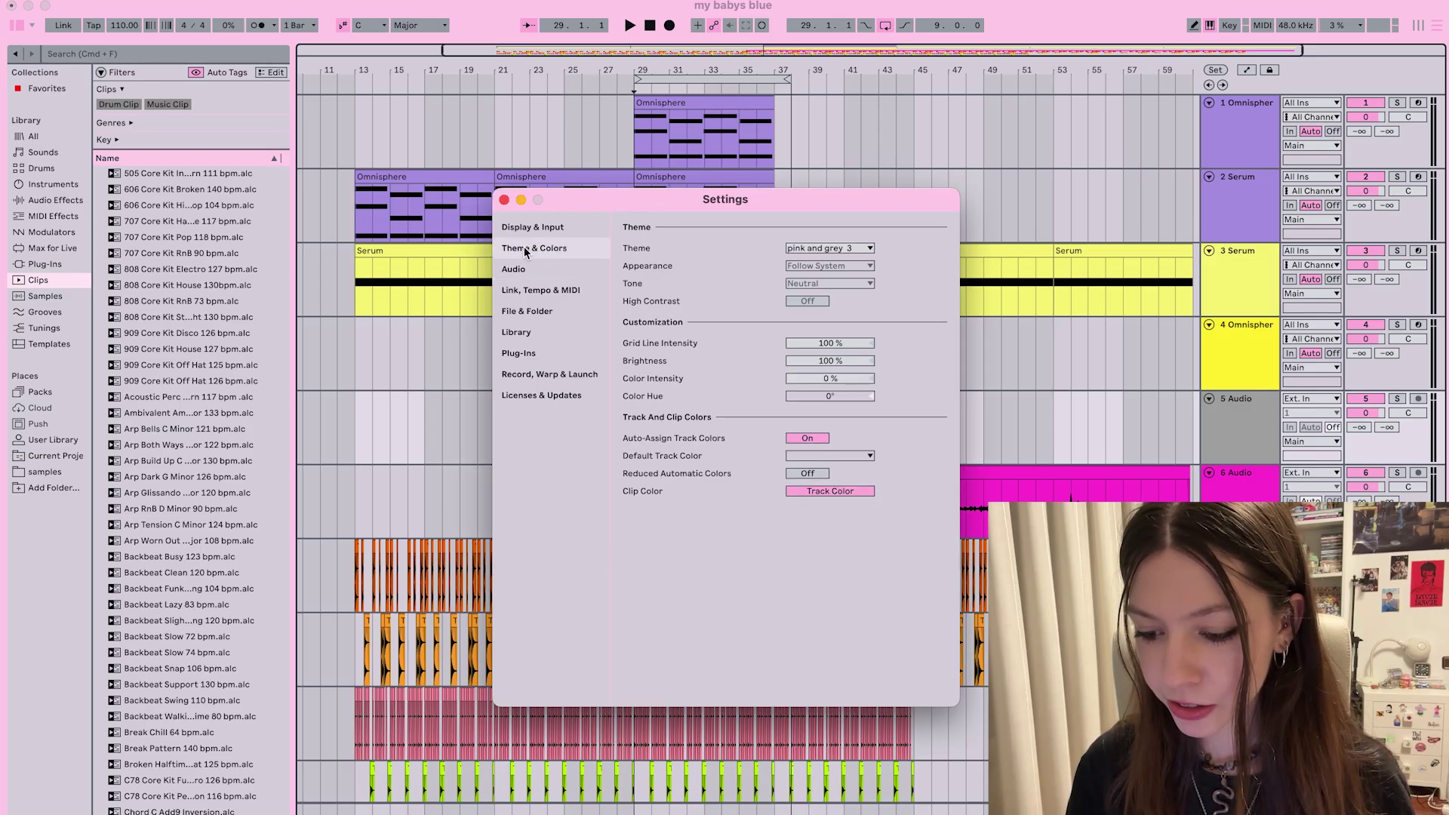
{"action": "left_click", "coordinate": [811, 249]}
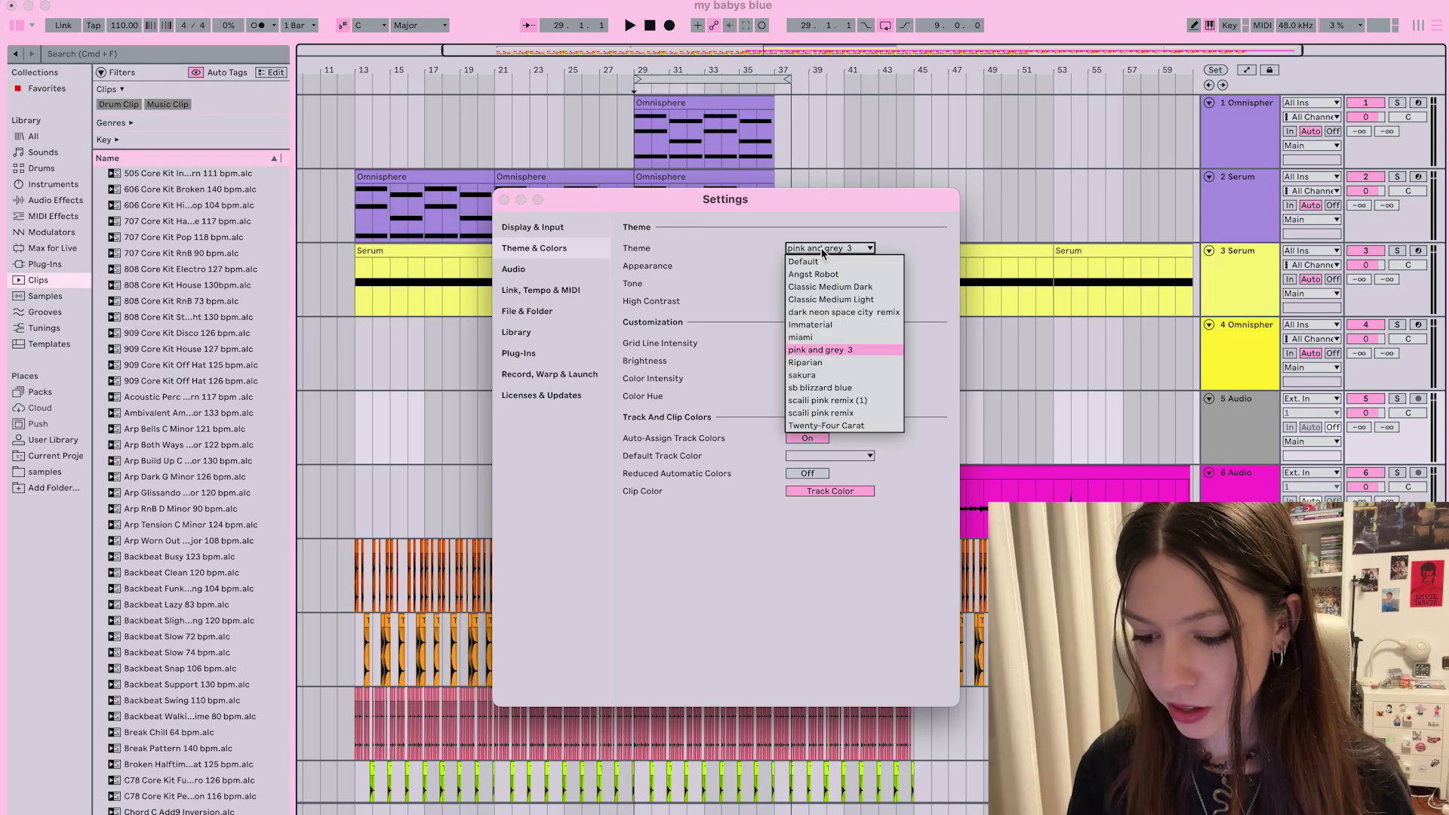
{"action": "left_click", "coordinate": [829, 388]}
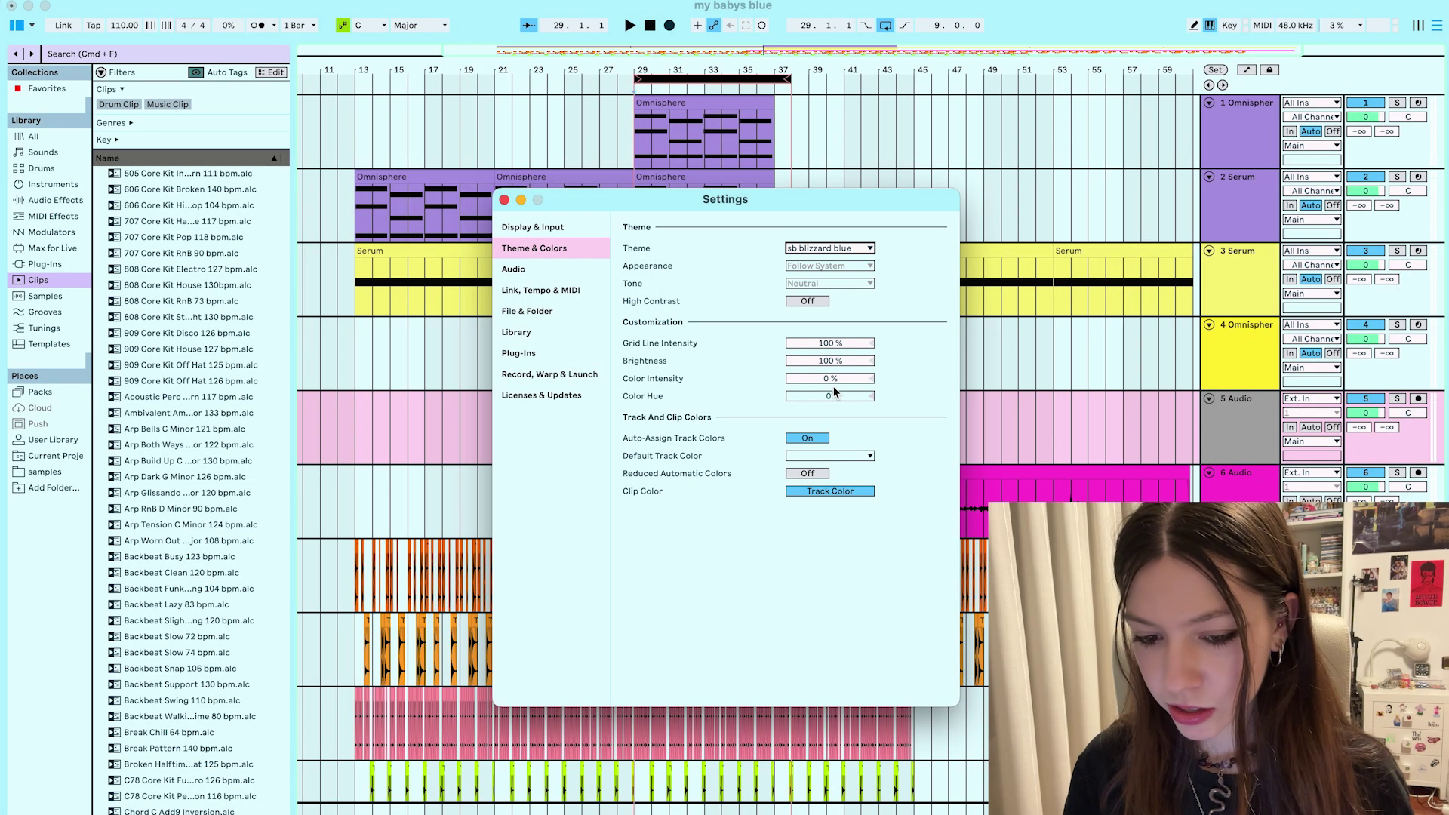
{"action": "left_click", "coordinate": [504, 201]}
{"action": "right_click", "coordinate": [1238, 181]}
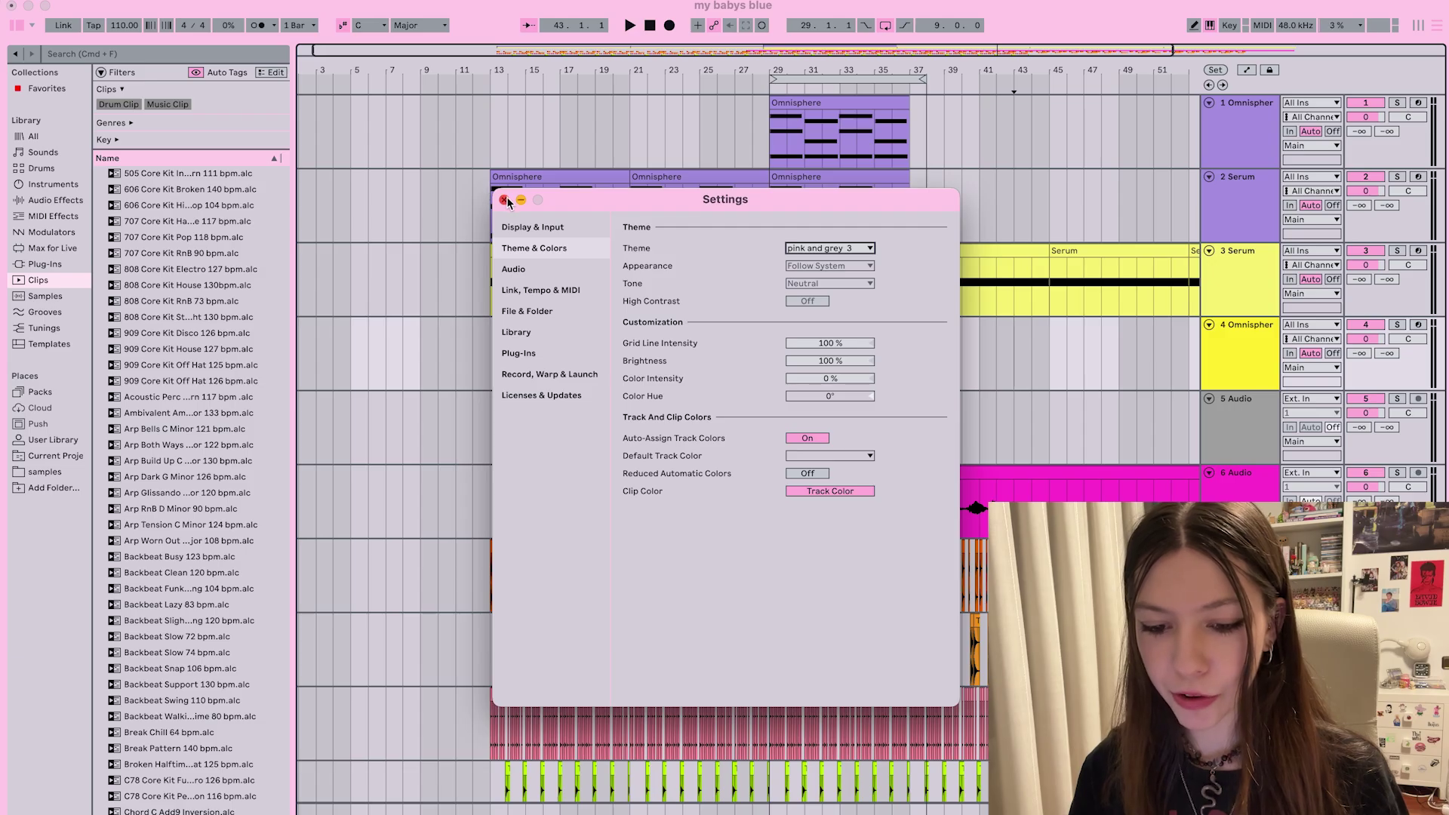
{"action": "left_click", "coordinate": [505, 201]}
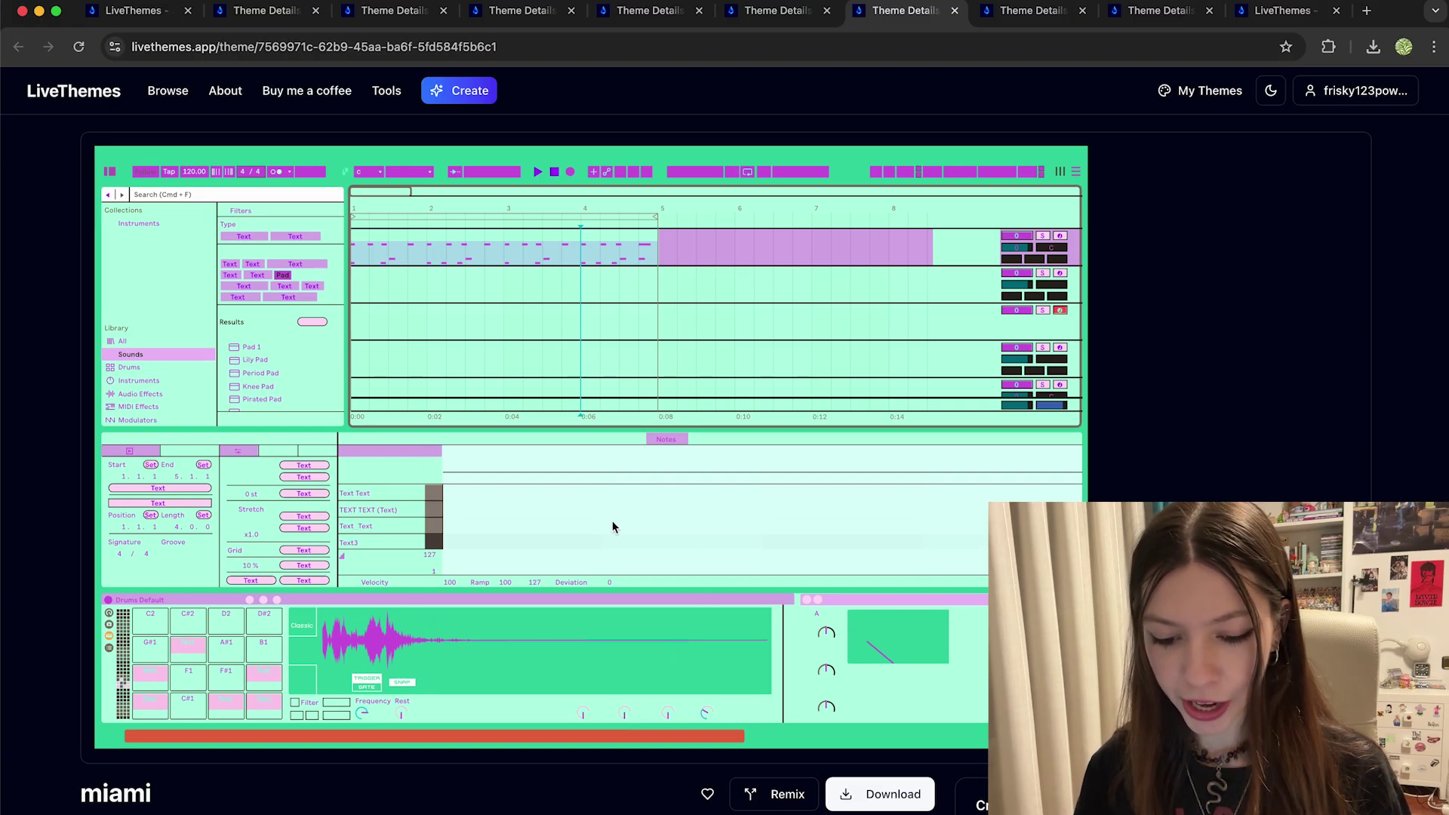
Start a remix of the miami theme and make the Browser Tag Background orange
{"action": "scroll", "coordinate": [669, 457], "scroll_direction": "down", "scroll_amount": 1}
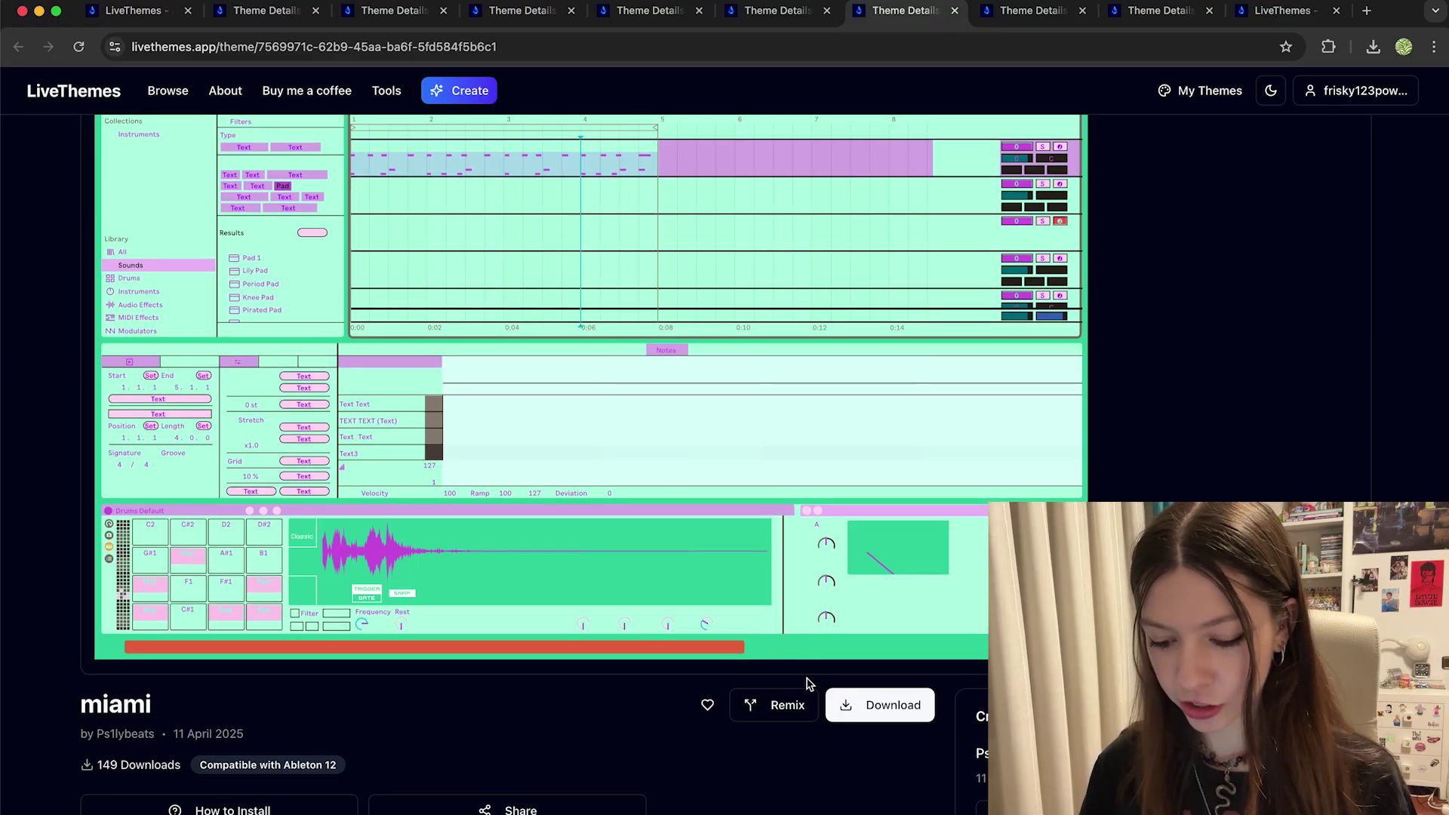
{"action": "left_click", "coordinate": [771, 720]}
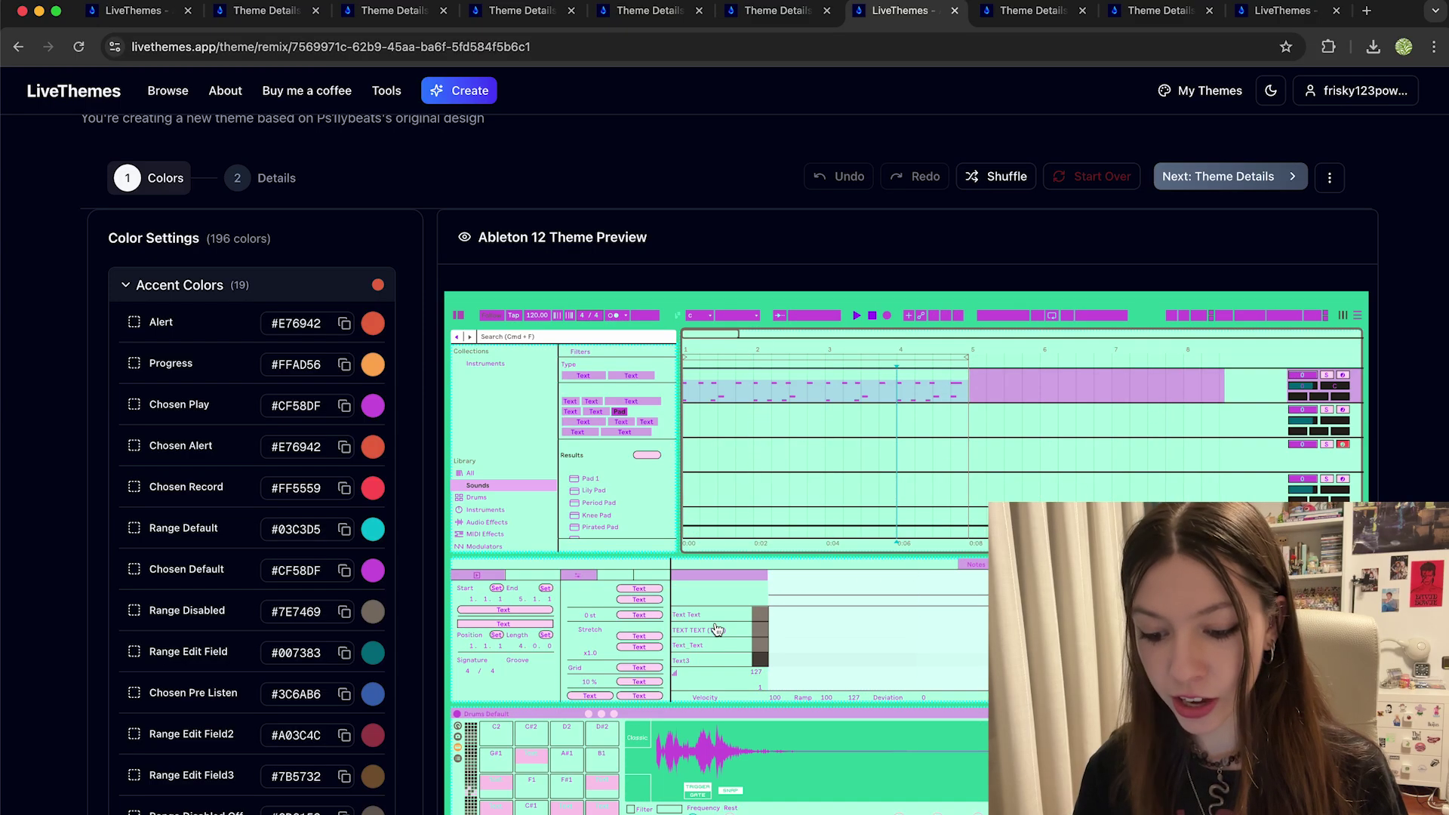
{"action": "left_click", "coordinate": [601, 428]}
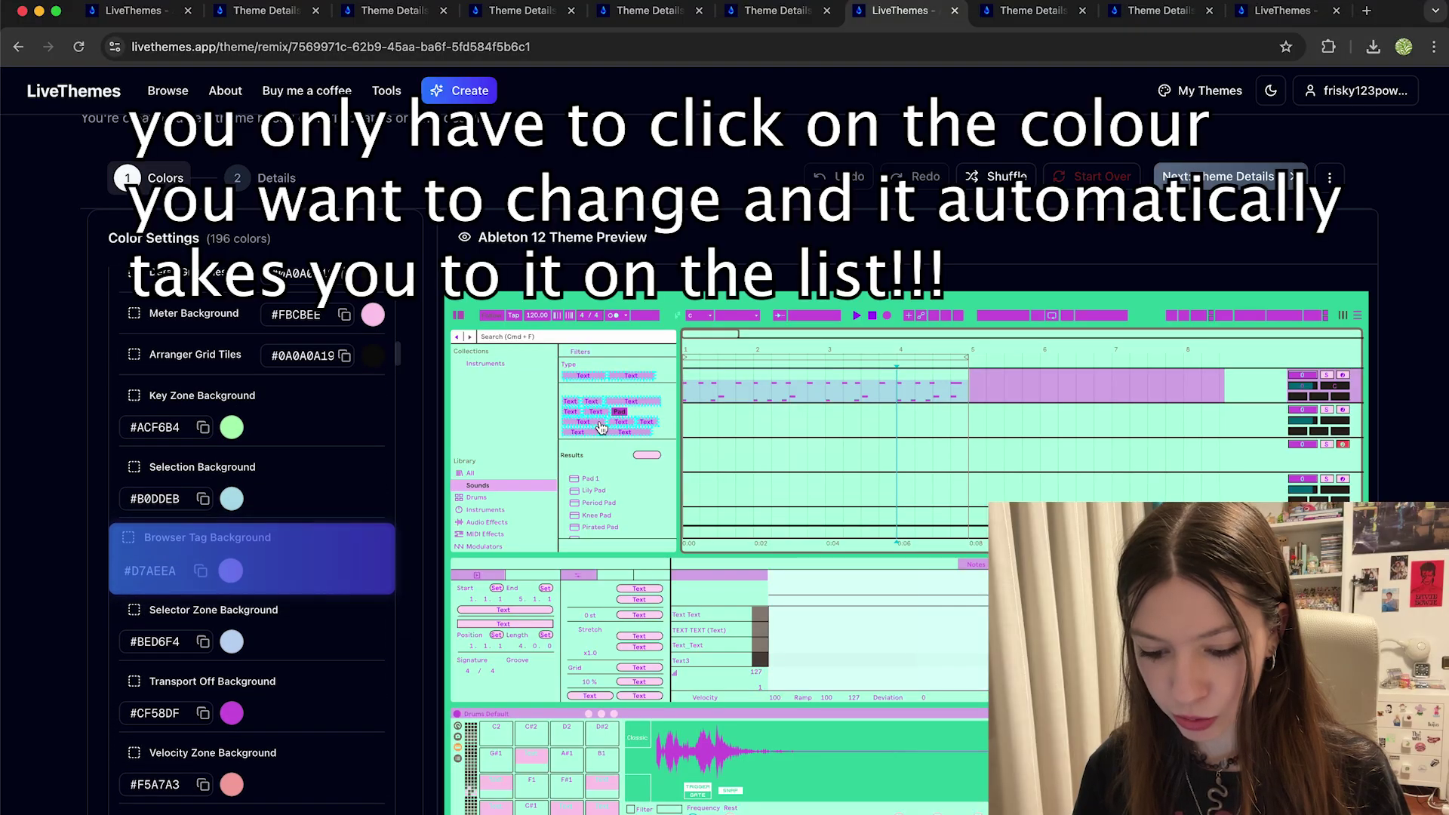
{"action": "left_click", "coordinate": [232, 570]}
{"action": "left_click_drag", "start_coordinate": [379, 720], "coordinate": [396, 721]}
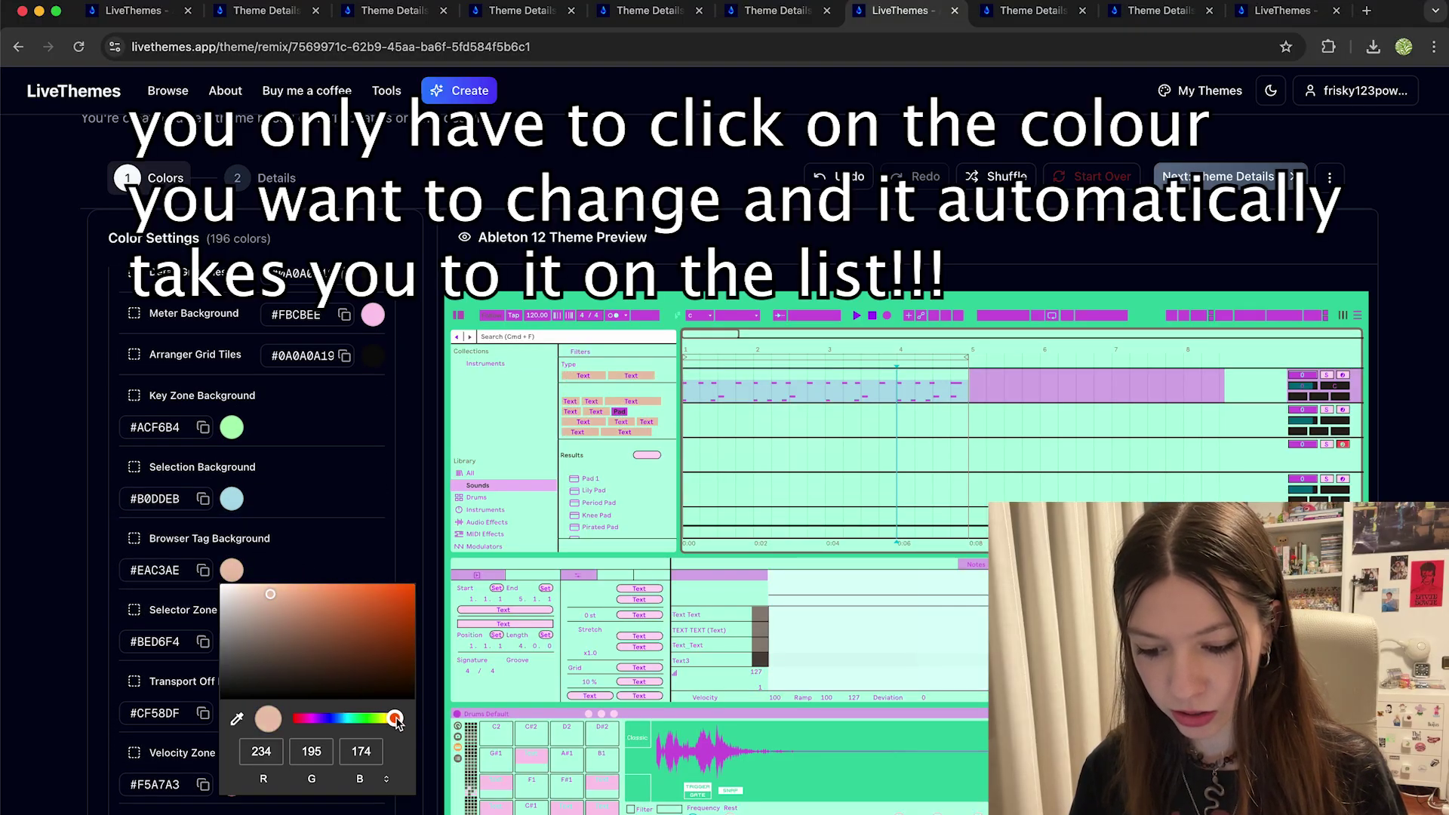
{"action": "left_click_drag", "start_coordinate": [366, 619], "coordinate": [400, 592]}
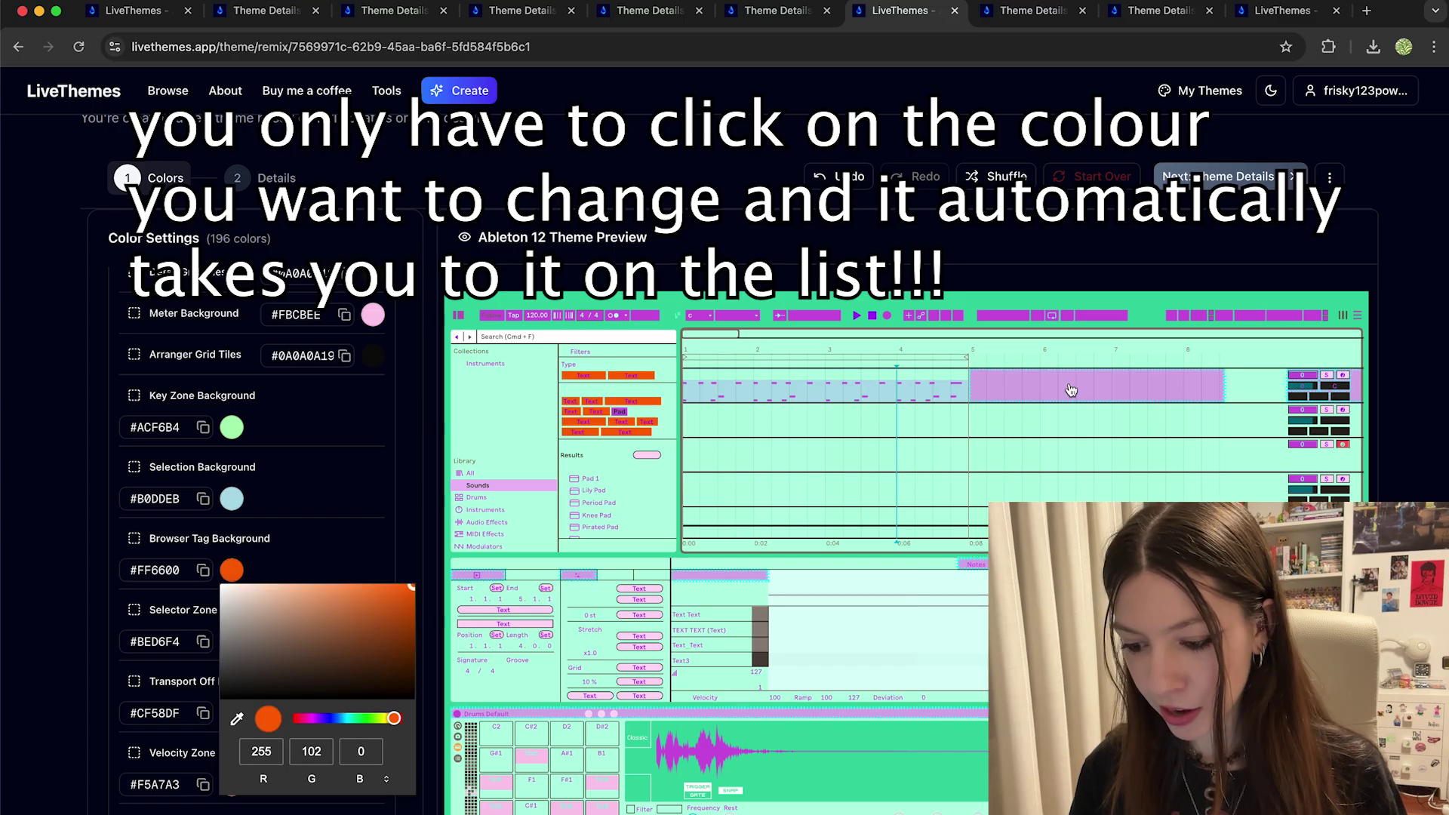
Set the Desktop colour to a fully saturated vivid blue
{"action": "left_click", "coordinate": [988, 303]}
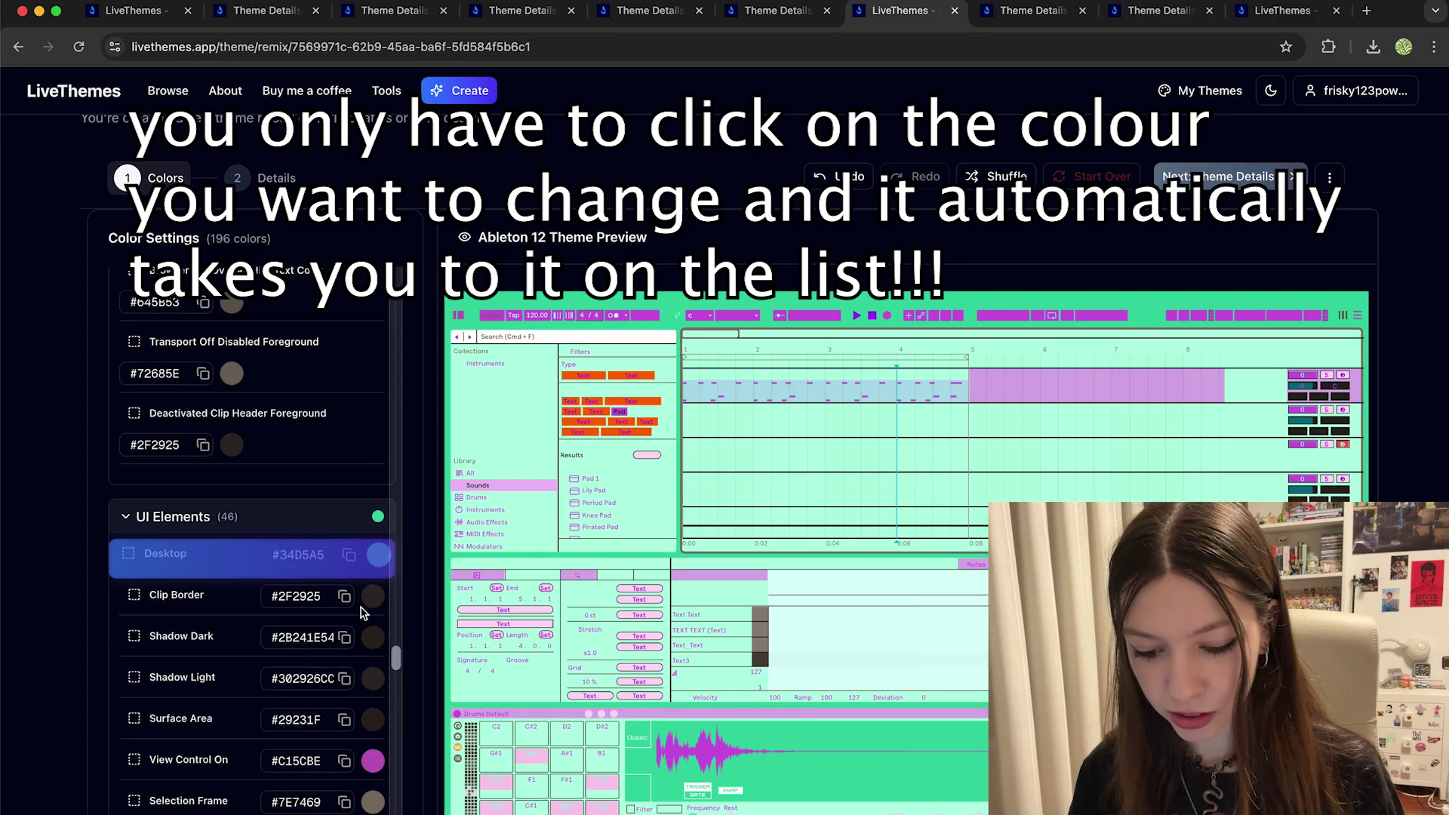
{"action": "left_click", "coordinate": [375, 557]}
{"action": "left_click_drag", "start_coordinate": [483, 712], "coordinate": [472, 706]}
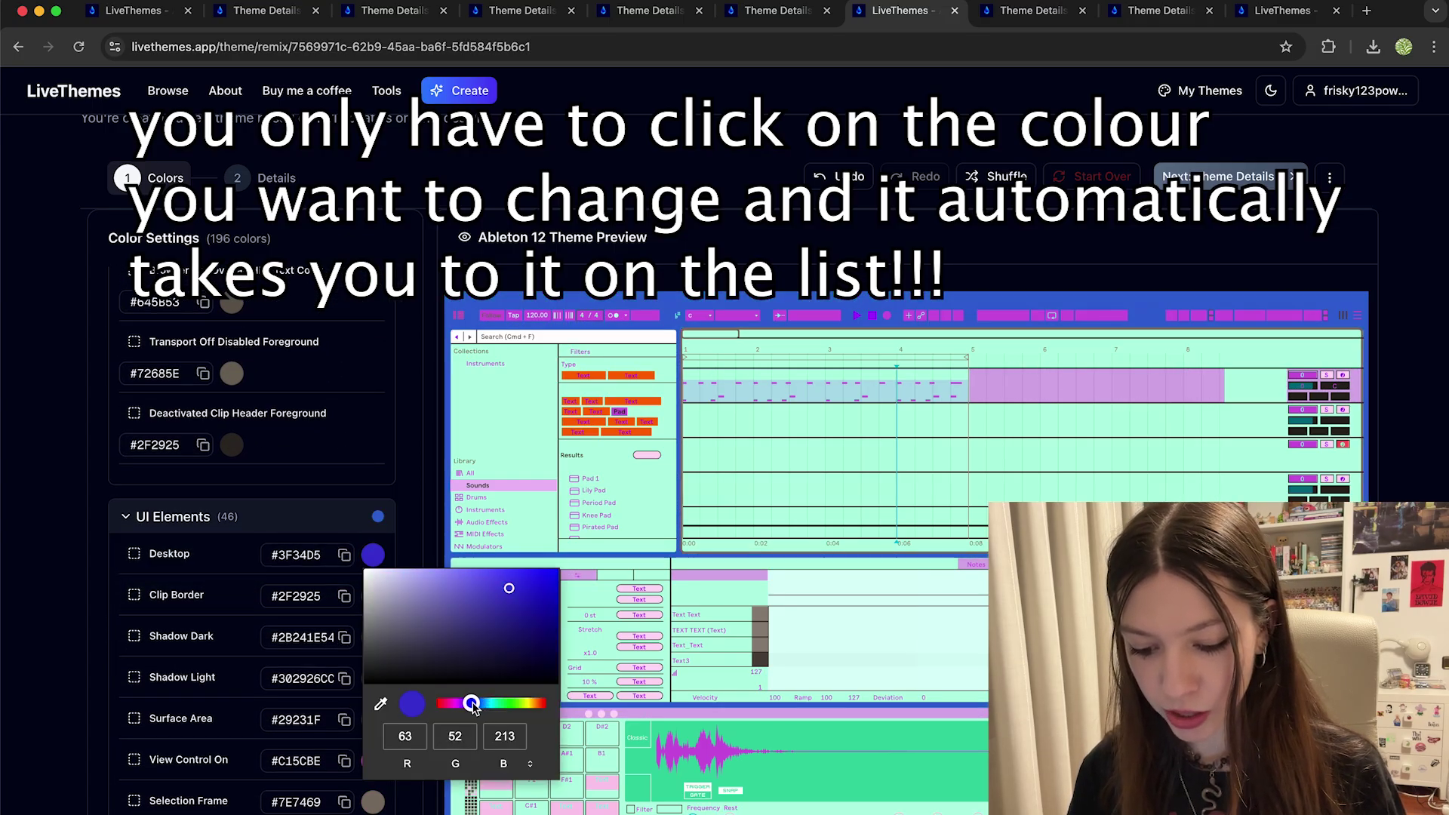
{"action": "left_click_drag", "start_coordinate": [517, 613], "coordinate": [681, 497]}
Set the Surface Background to vivid magenta, #E100FF
{"action": "left_click", "coordinate": [682, 504]}
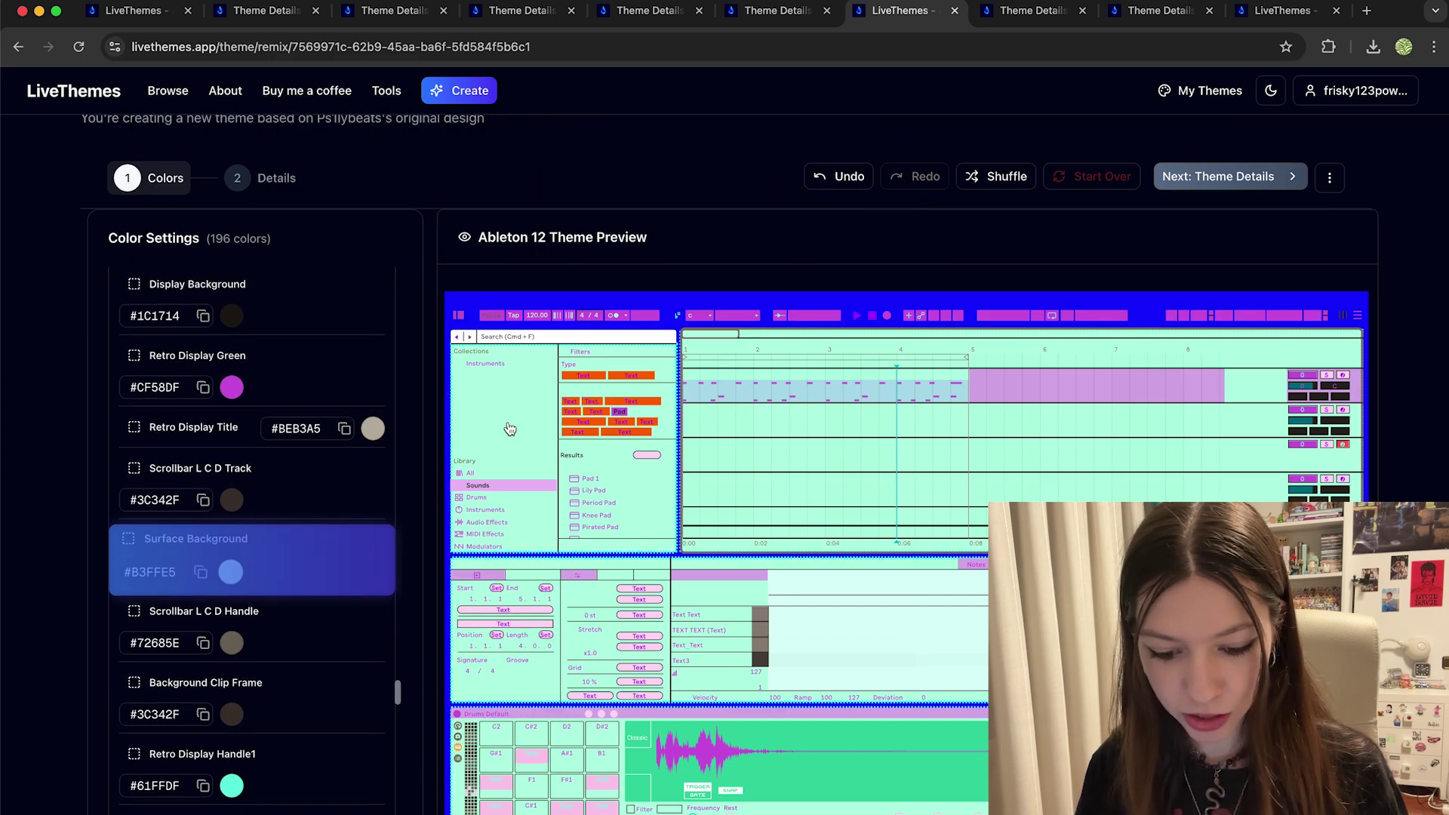
{"action": "left_click", "coordinate": [233, 570]}
{"action": "left_click_drag", "start_coordinate": [349, 719], "coordinate": [315, 721]}
{"action": "left_click_drag", "start_coordinate": [358, 594], "coordinate": [415, 584]}
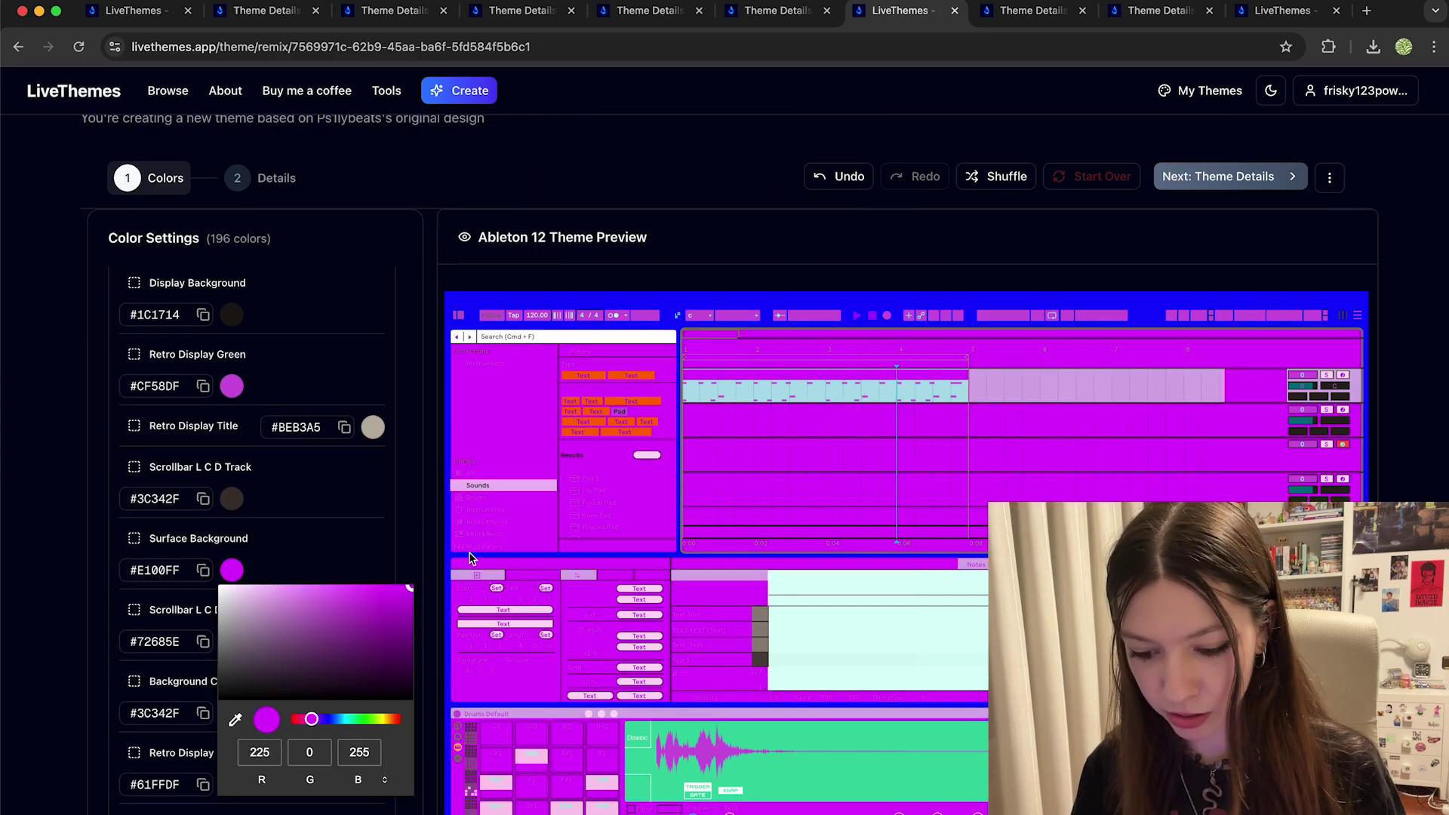
{"action": "left_click", "coordinate": [432, 489]}
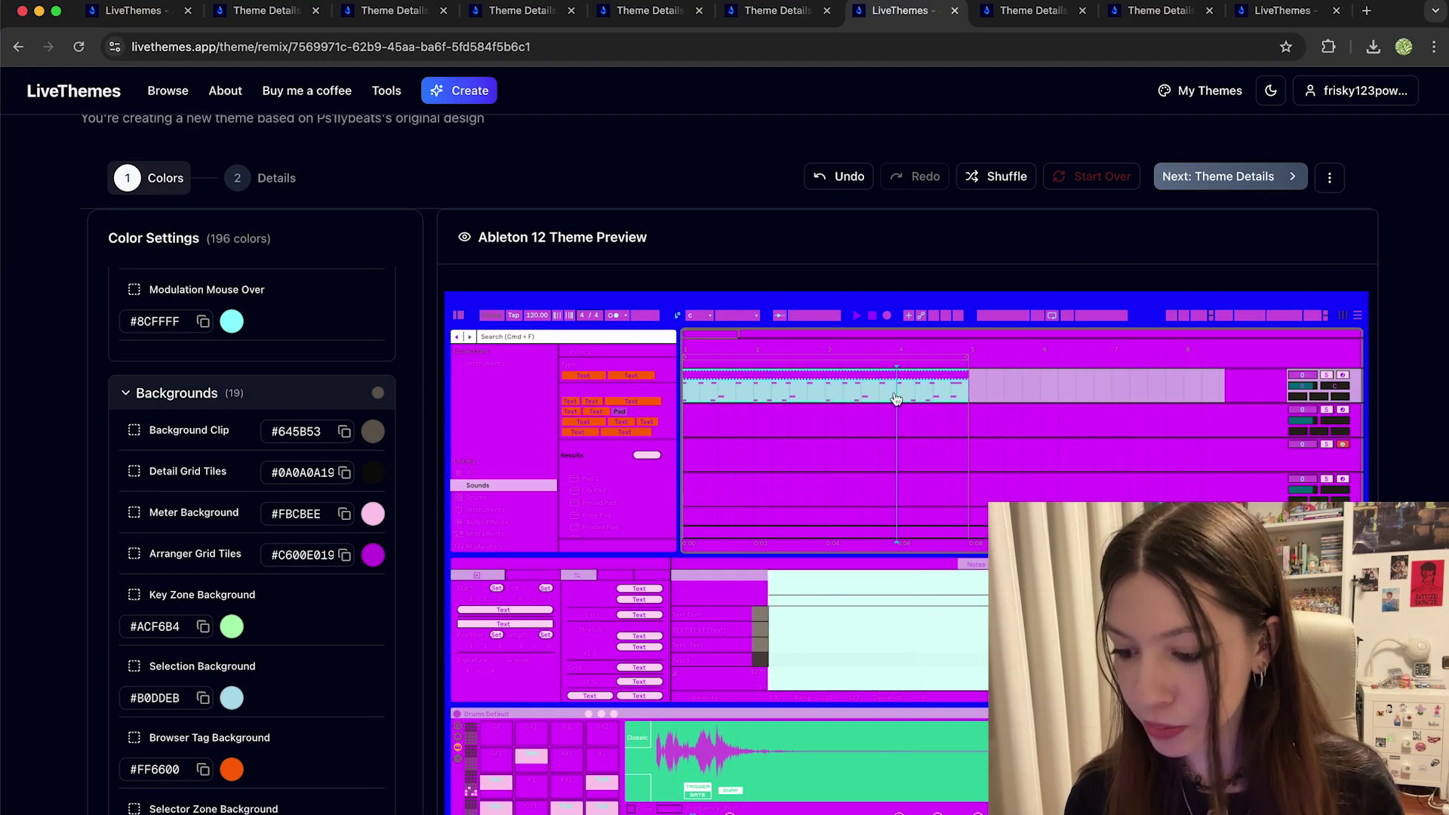
Save the remix as miami Remix and export it as miami_remix.ask to Downloads
{"action": "left_click", "coordinate": [1196, 184]}
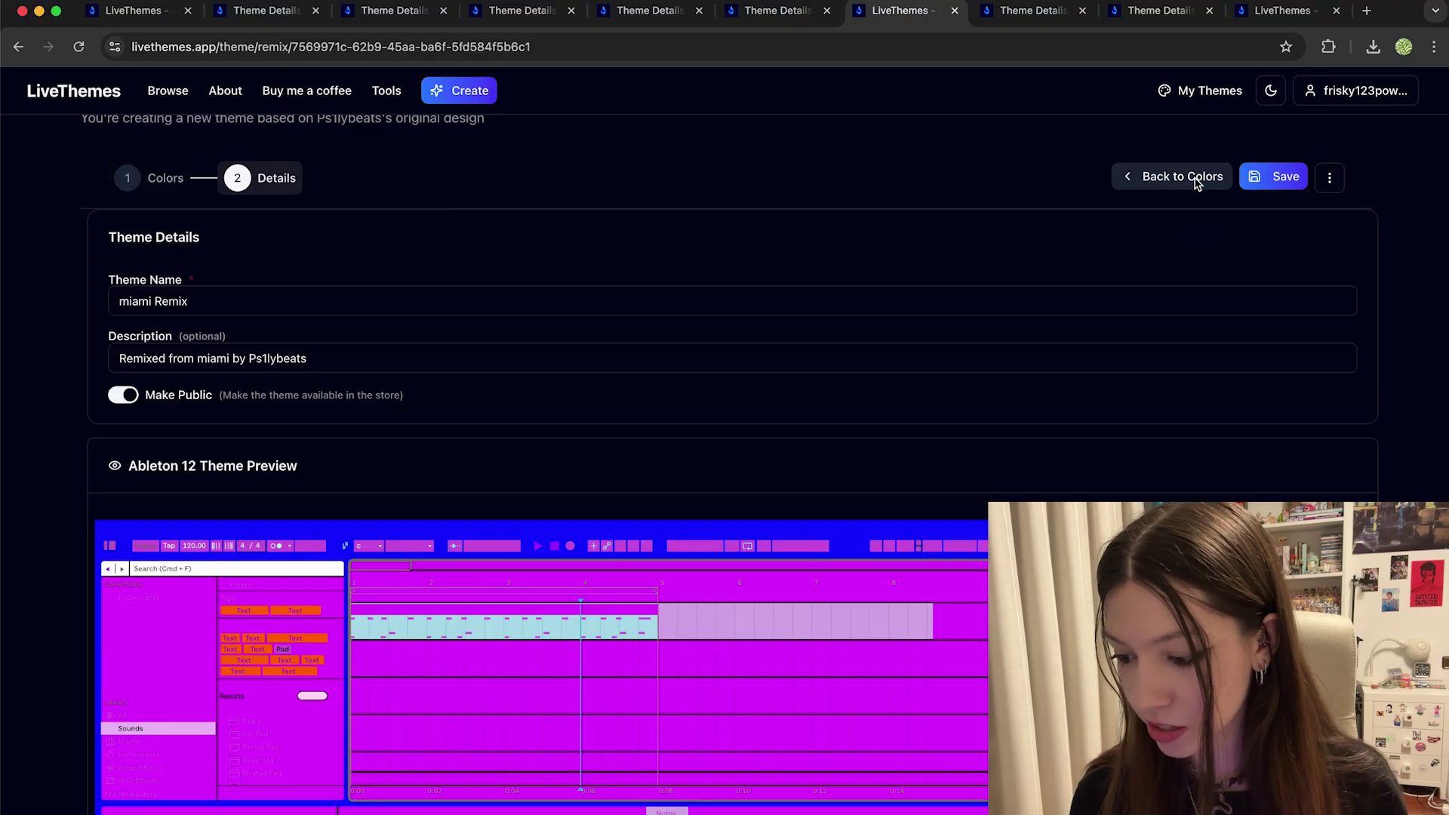
{"action": "left_click", "coordinate": [1268, 181]}
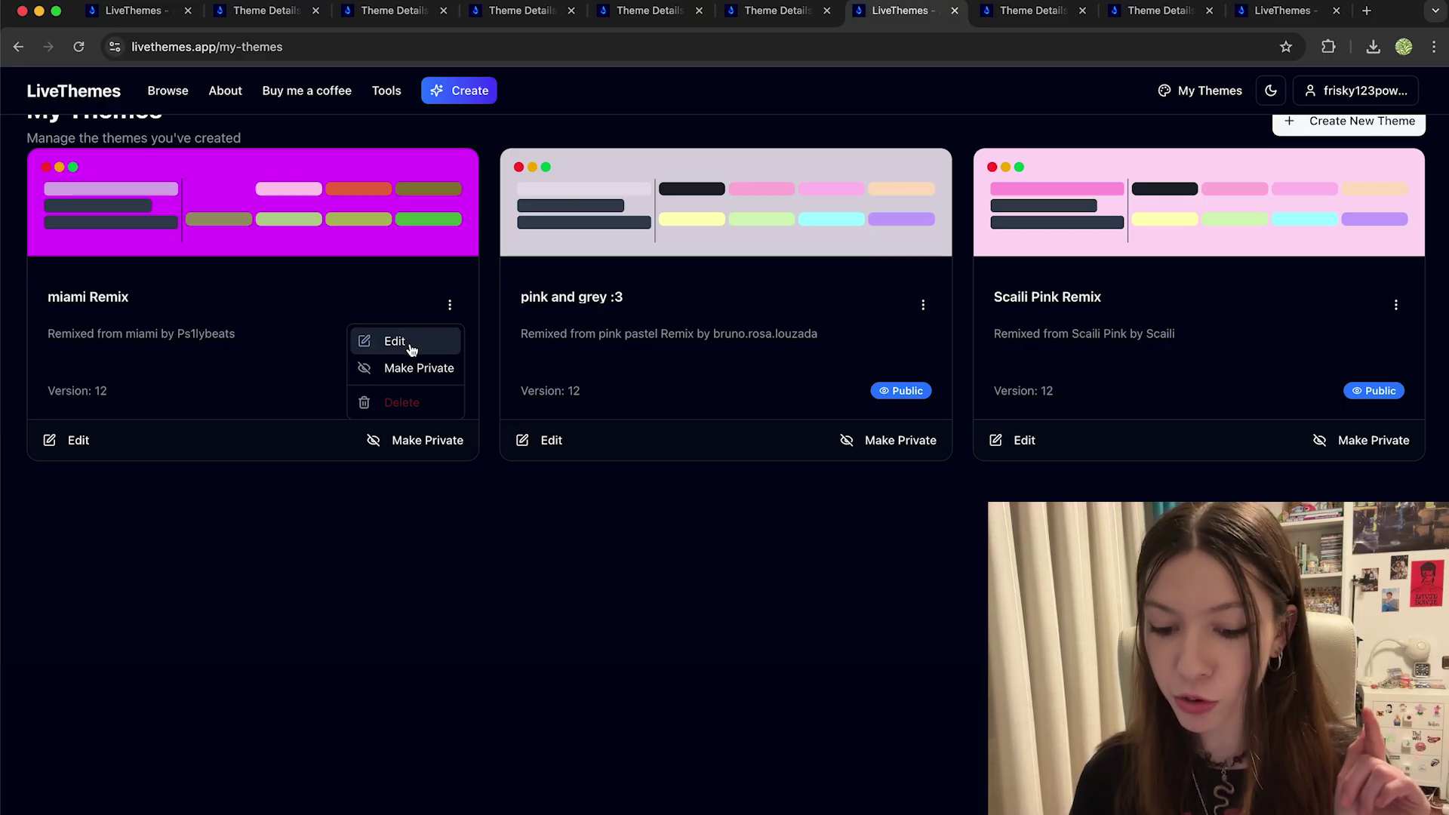
{"action": "left_click", "coordinate": [407, 344]}
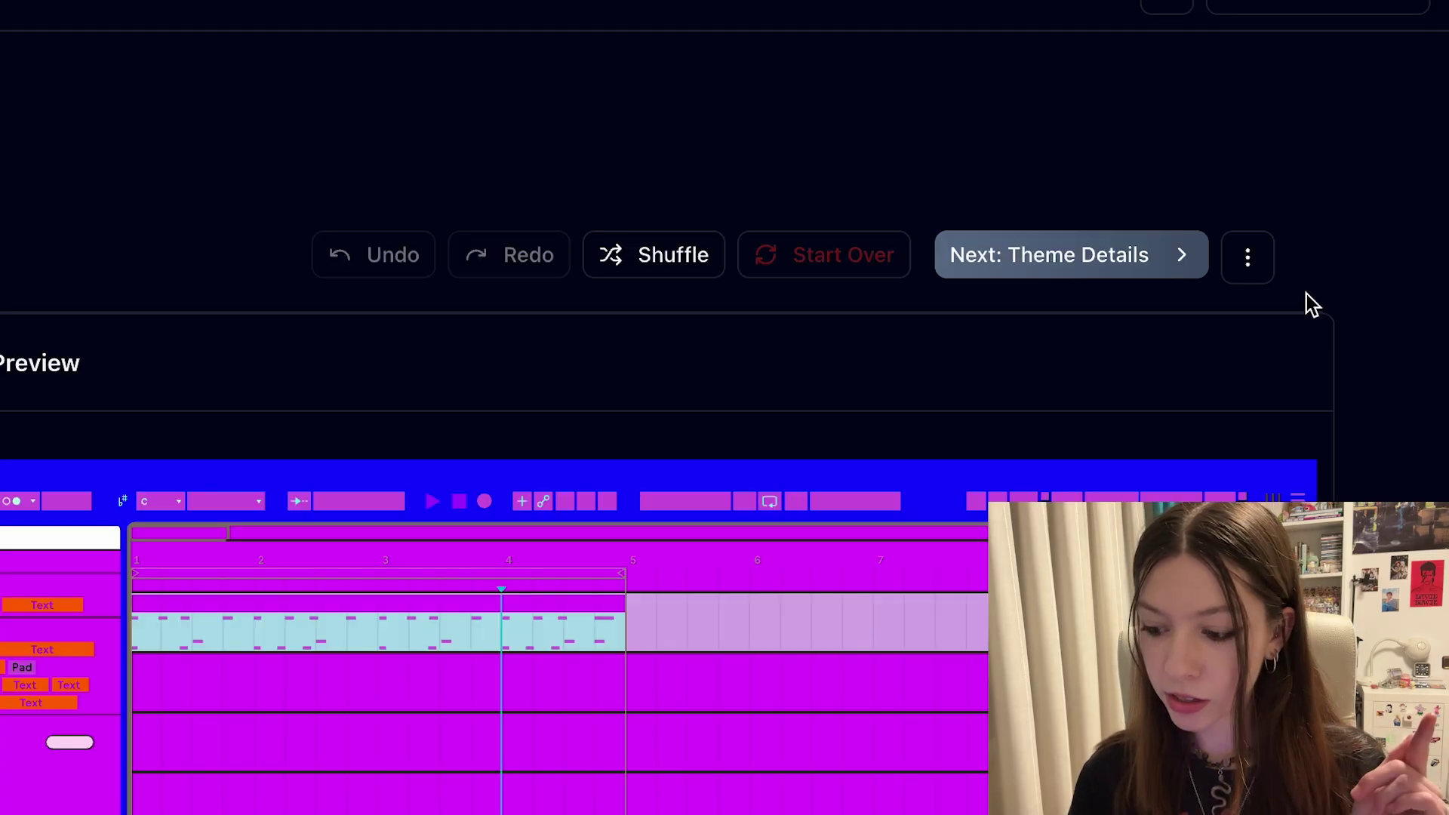
{"action": "left_click", "coordinate": [1249, 260]}
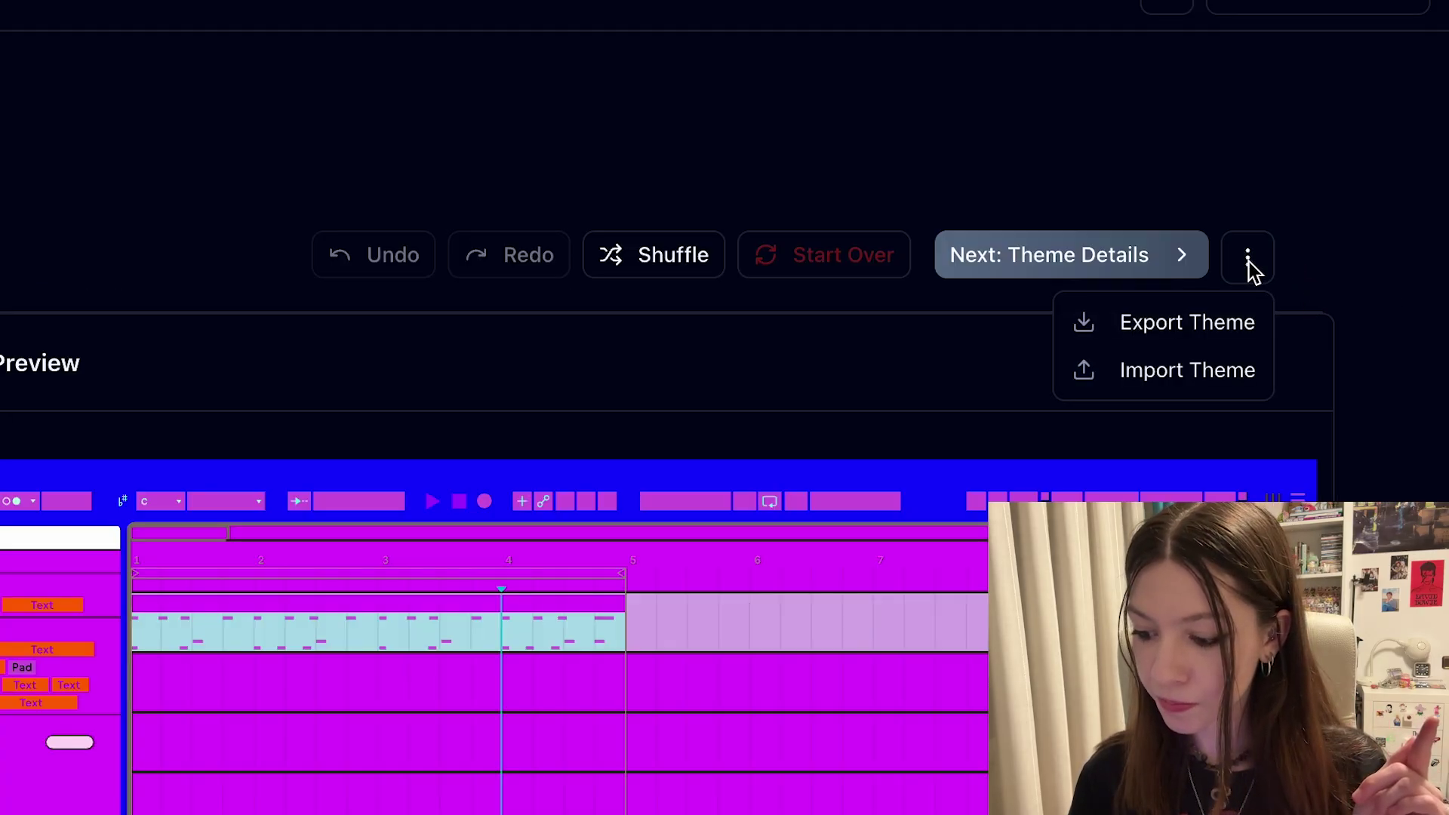
{"action": "left_click", "coordinate": [1155, 324]}
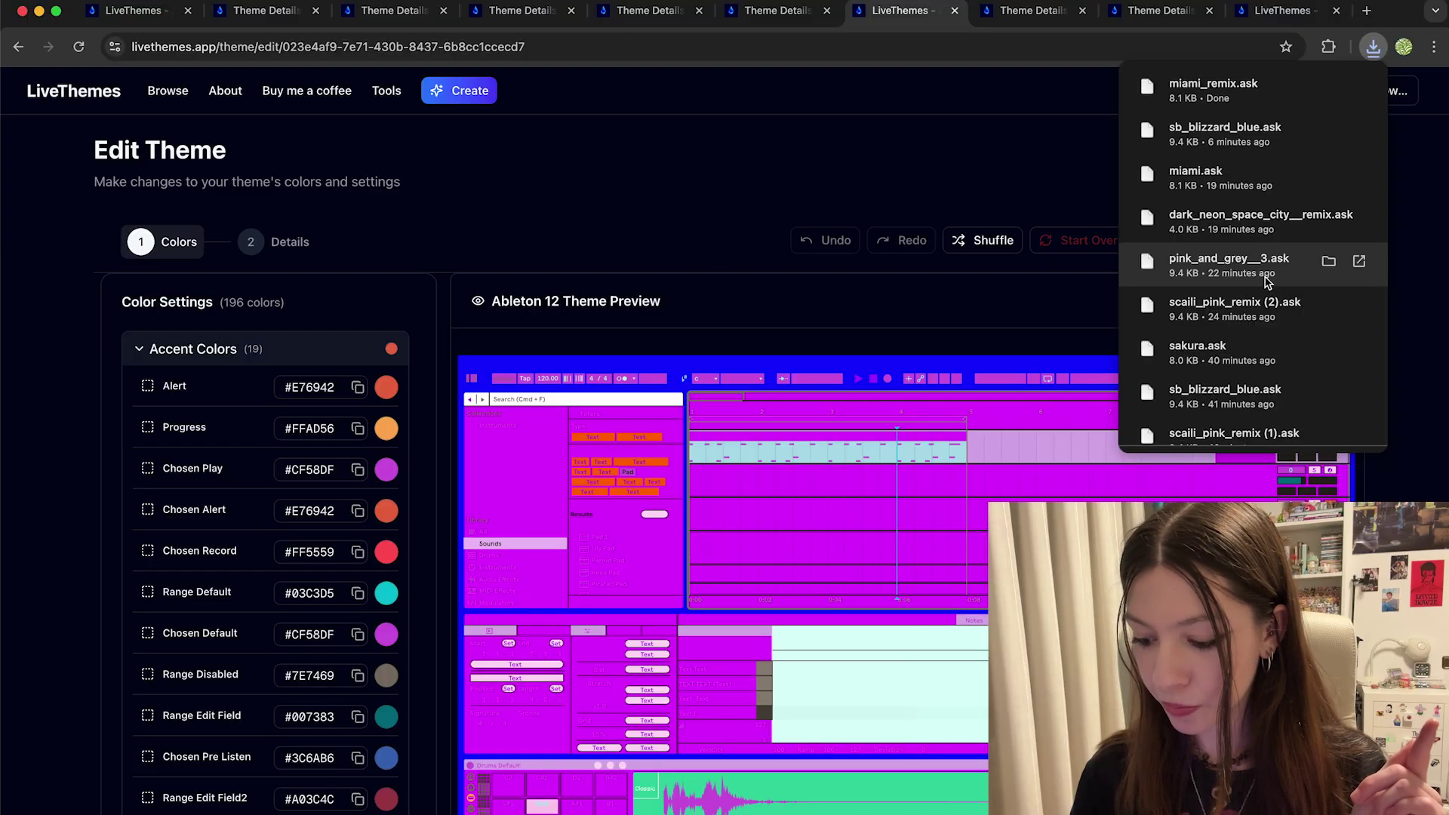
{"action": "left_click", "coordinate": [185, 812]}
{"action": "left_click", "coordinate": [218, 337]}
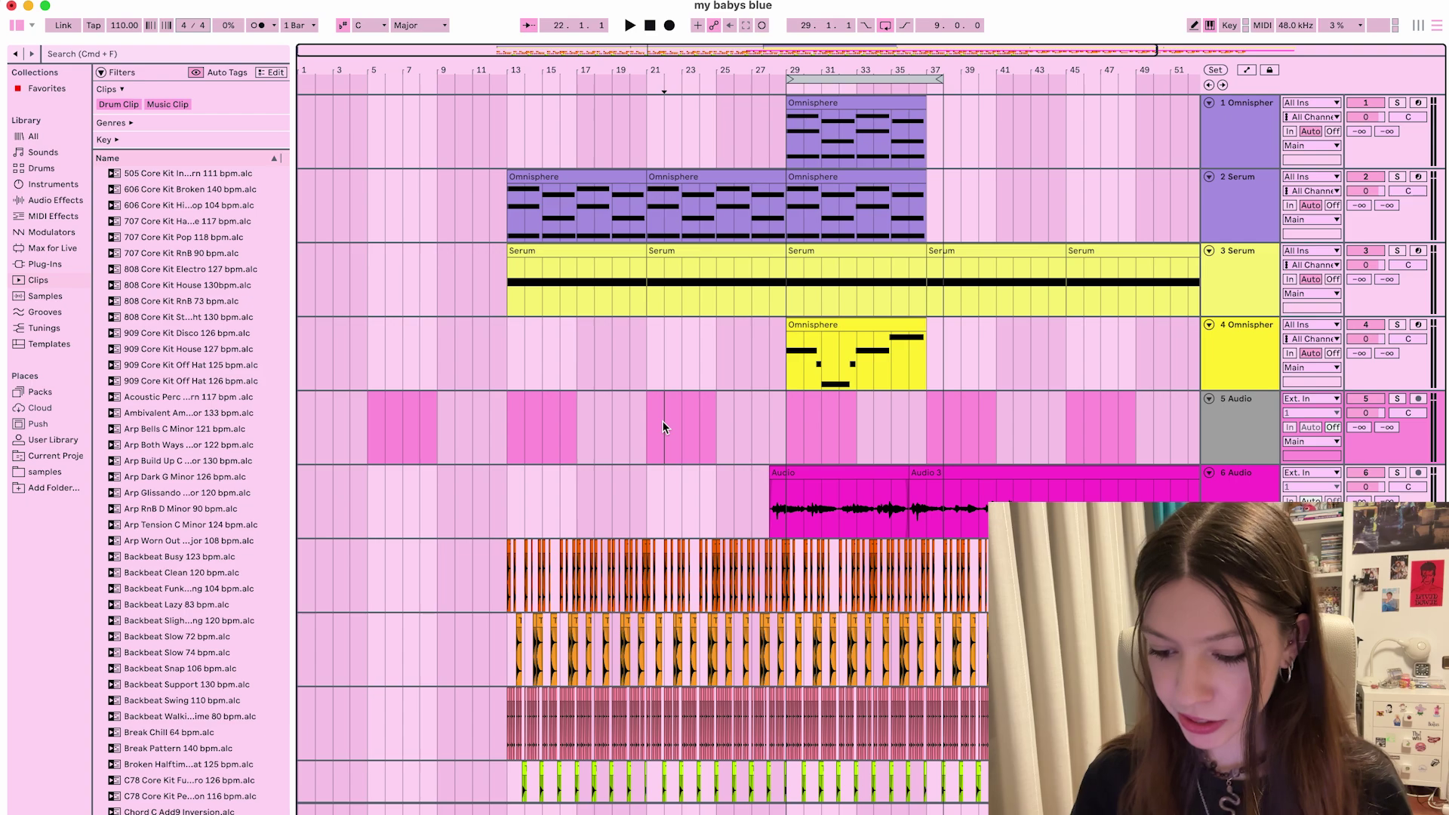
Choose miami remix as the theme in Live's Theme & Colors settings
{"action": "key", "text": "super+comma"}
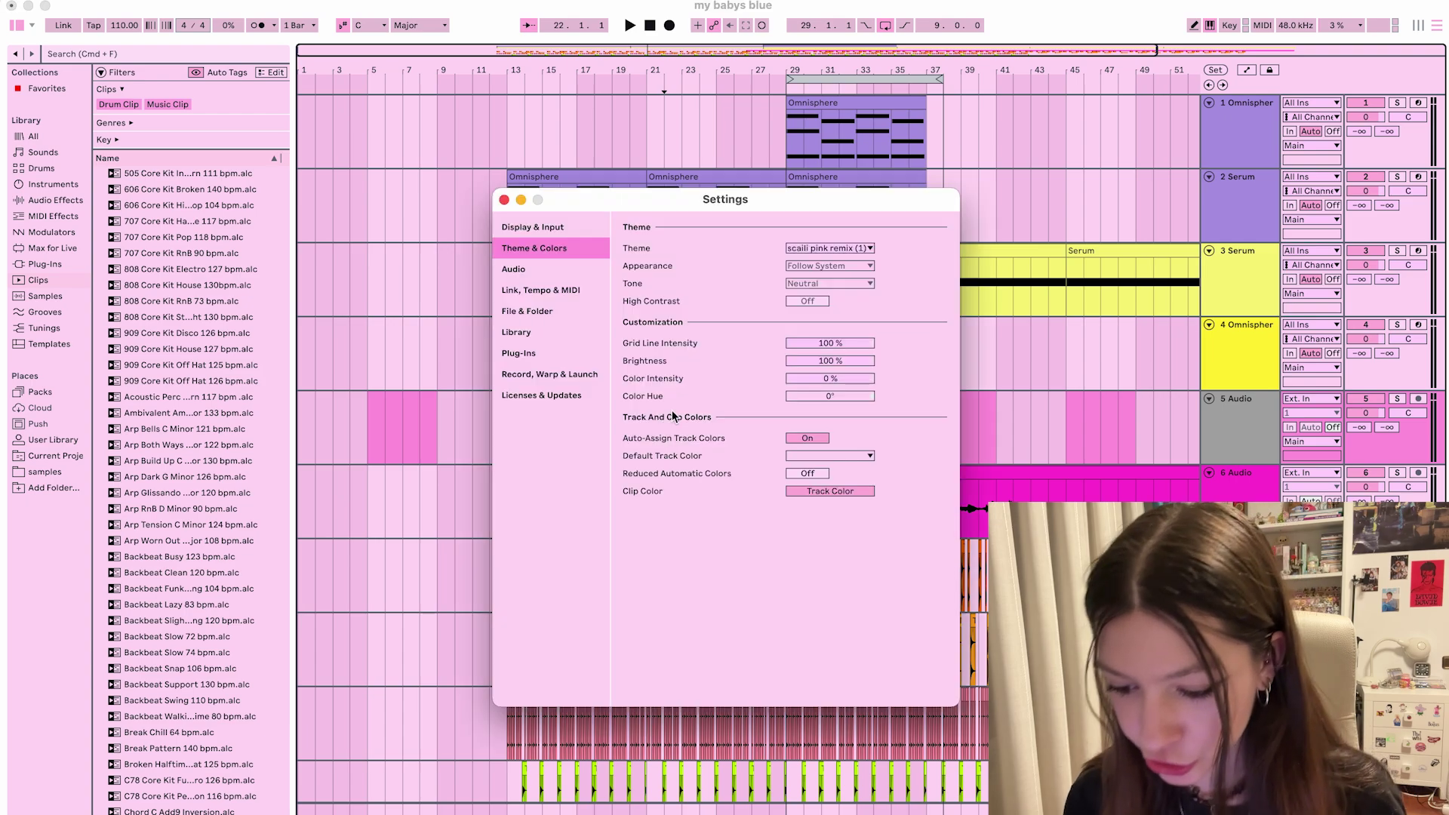
{"action": "left_click", "coordinate": [814, 249]}
{"action": "left_click", "coordinate": [812, 350]}
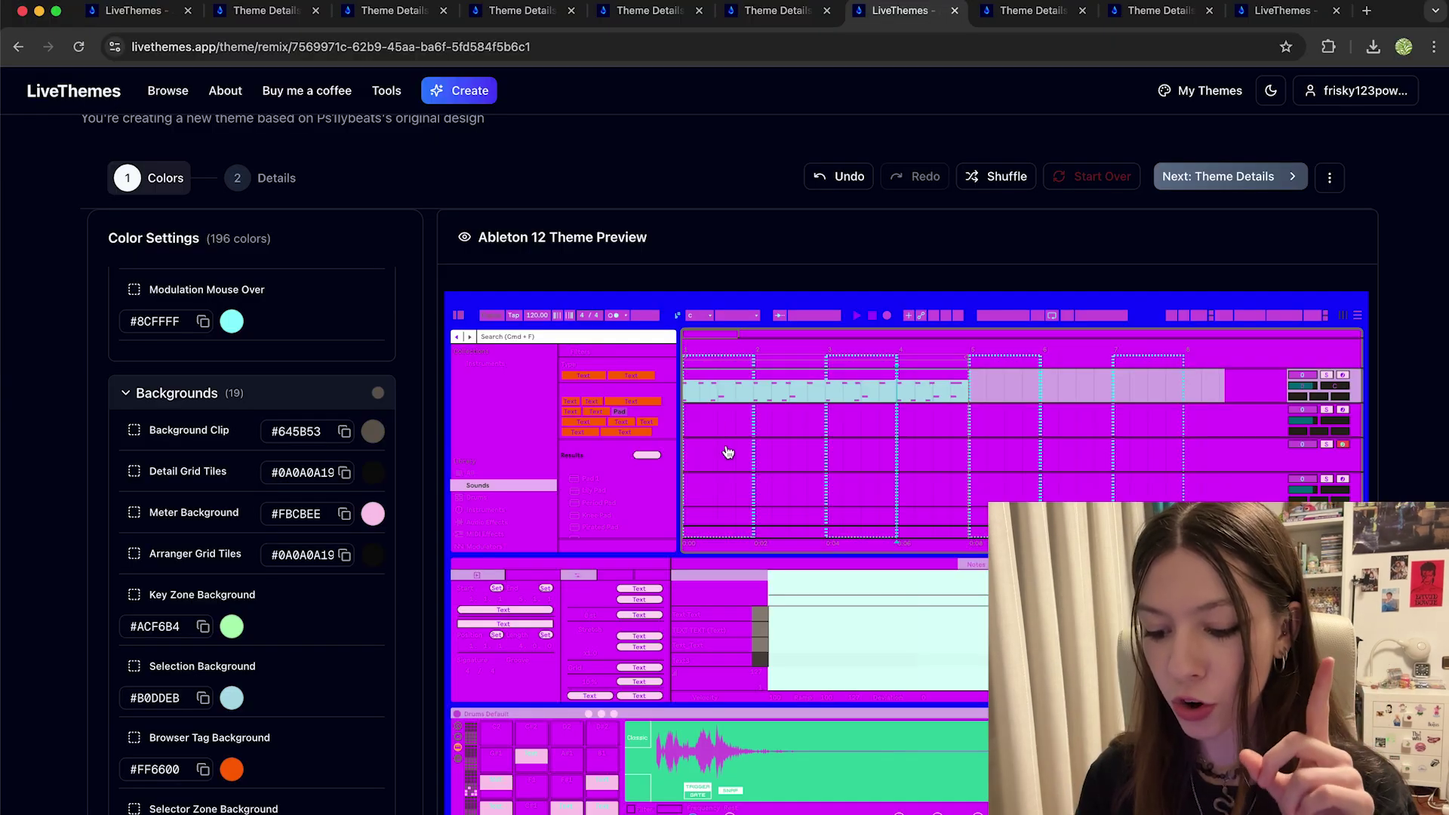
Recolour the Arranger Grid Tiles to a pale mint green, #99FFB819
{"action": "left_click", "coordinate": [736, 458]}
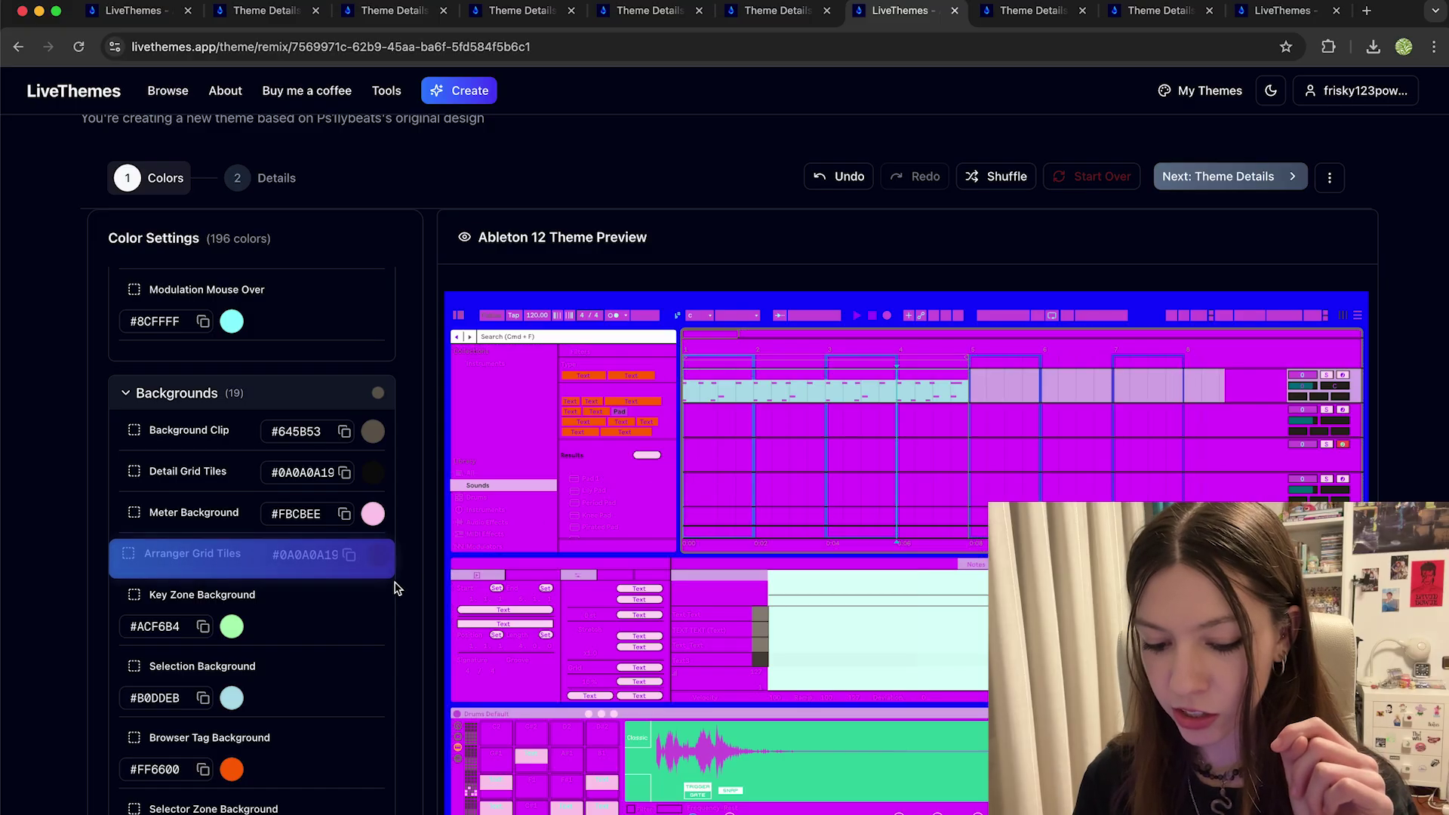
{"action": "left_click", "coordinate": [372, 566]}
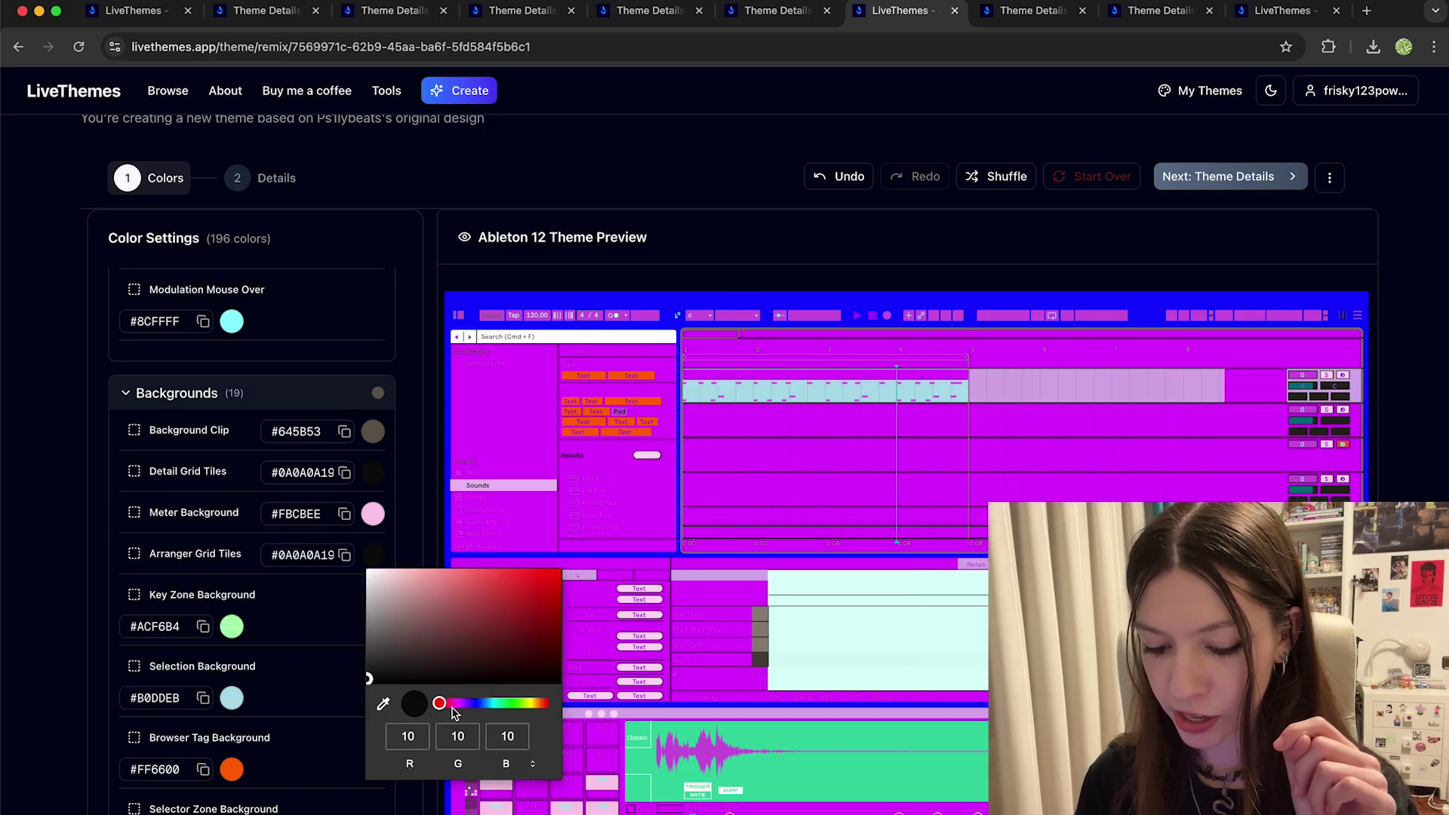
{"action": "left_click_drag", "start_coordinate": [453, 705], "coordinate": [466, 705]}
{"action": "left_click_drag", "start_coordinate": [545, 624], "coordinate": [560, 571]}
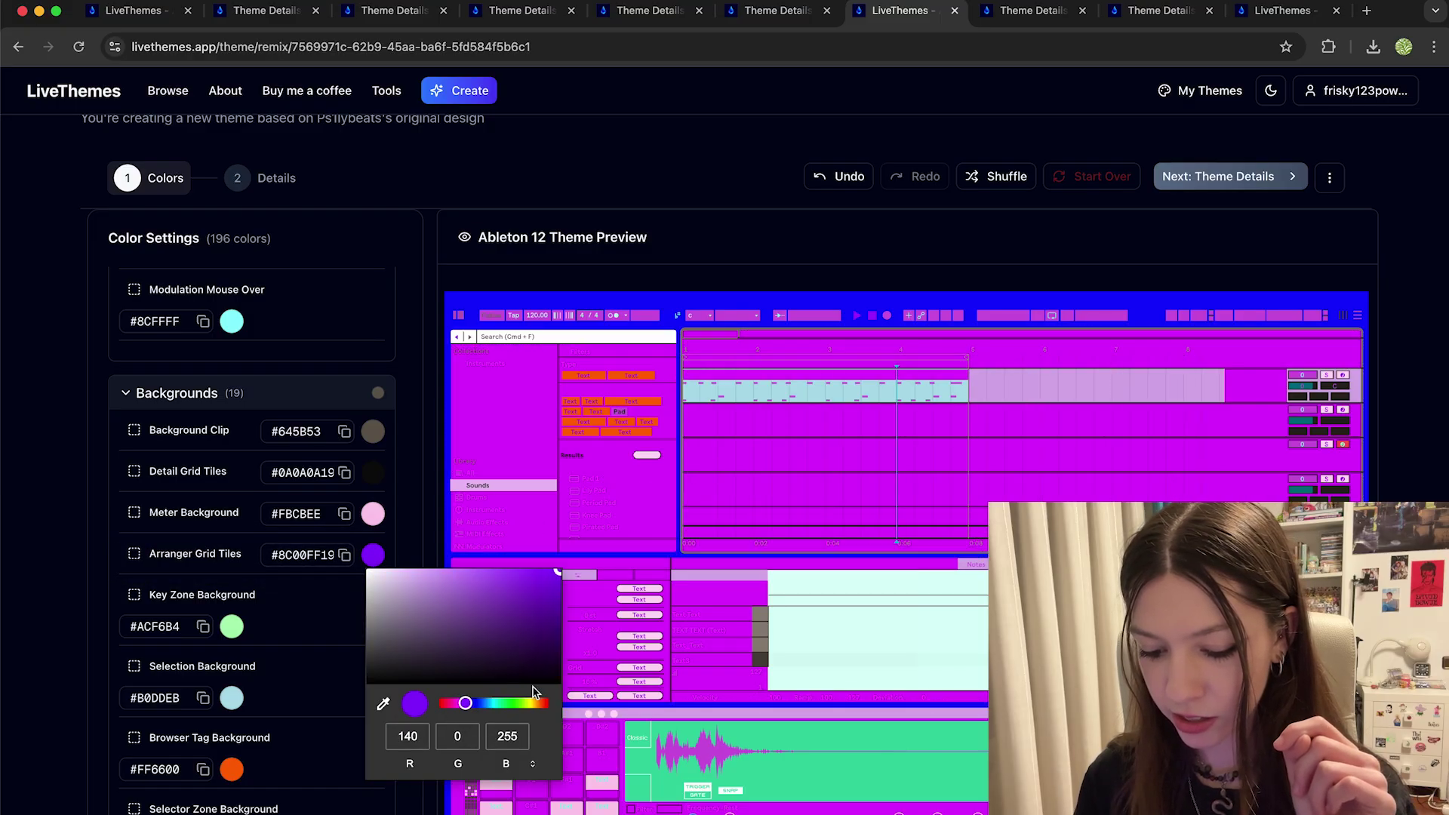
{"action": "left_click", "coordinate": [489, 703]}
{"action": "left_click_drag", "start_coordinate": [492, 706], "coordinate": [511, 710]}
{"action": "left_click_drag", "start_coordinate": [560, 572], "coordinate": [563, 568]}
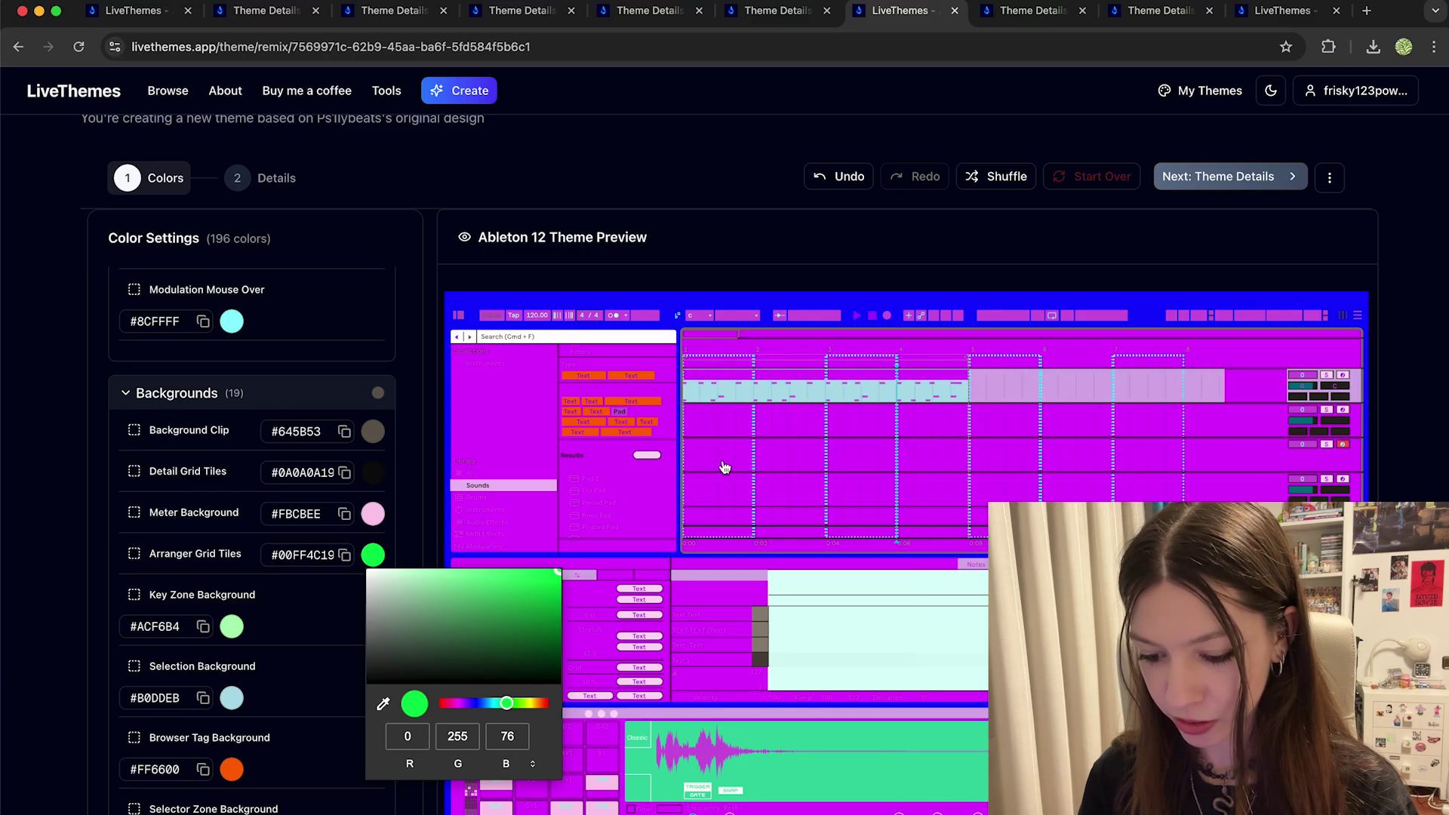
{"action": "left_click_drag", "start_coordinate": [479, 583], "coordinate": [446, 539]}
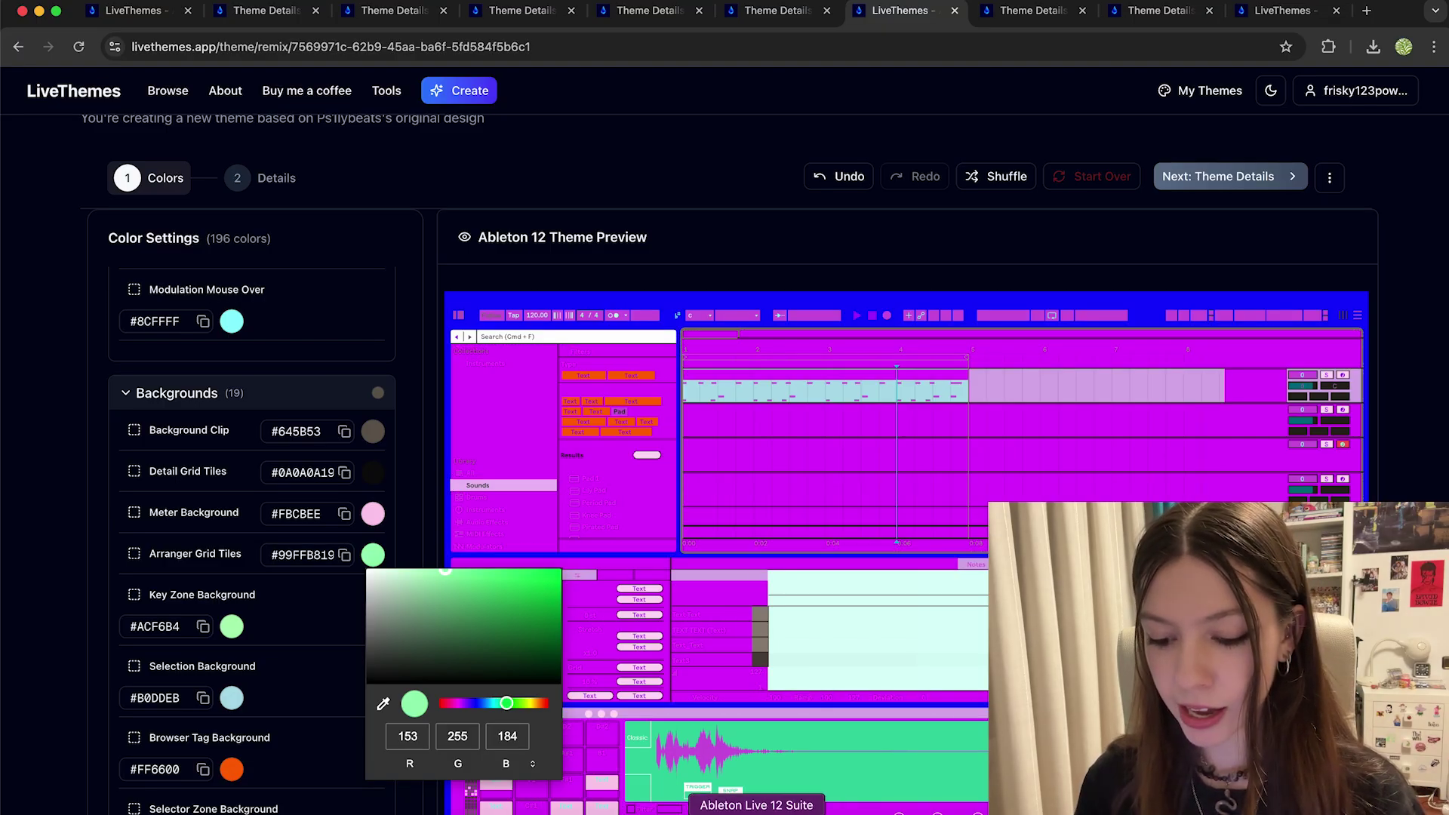
{"action": "key", "text": "super+Tab"}
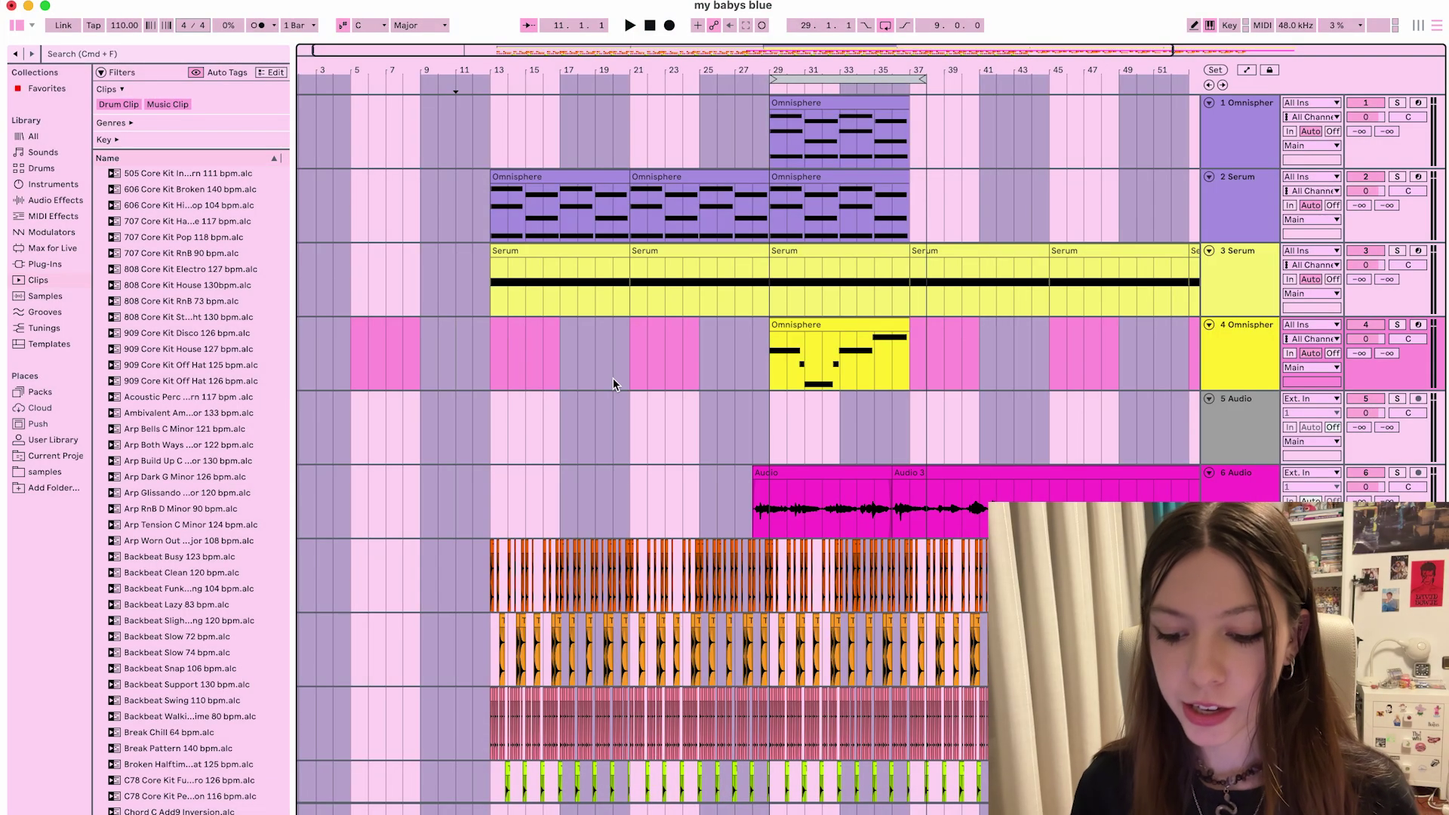
Move the insert marker around the arrangement (bars 45, 19) and select tracks 5 and 4
{"action": "left_click", "coordinate": [504, 356]}
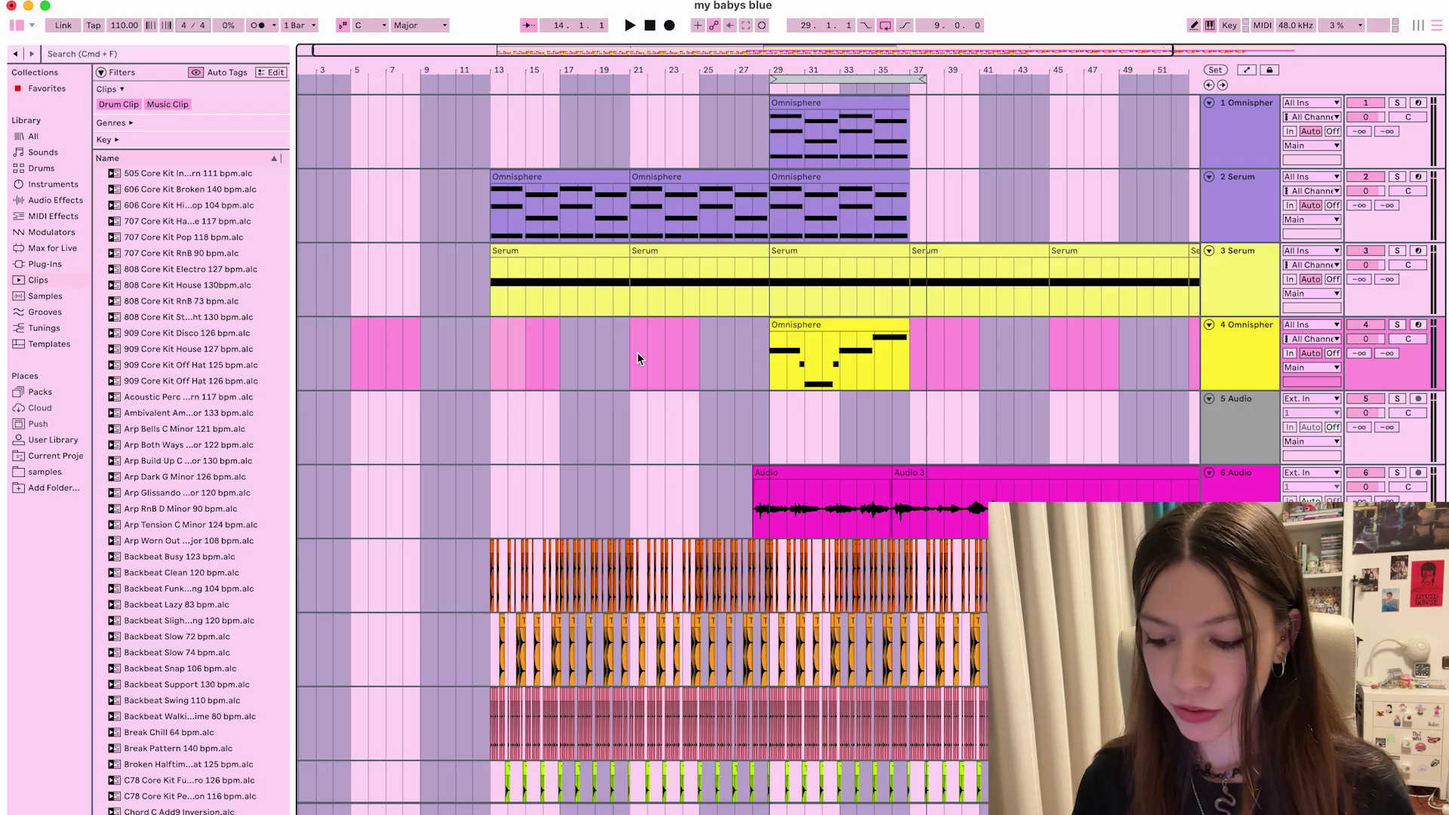
{"action": "left_click", "coordinate": [1054, 369]}
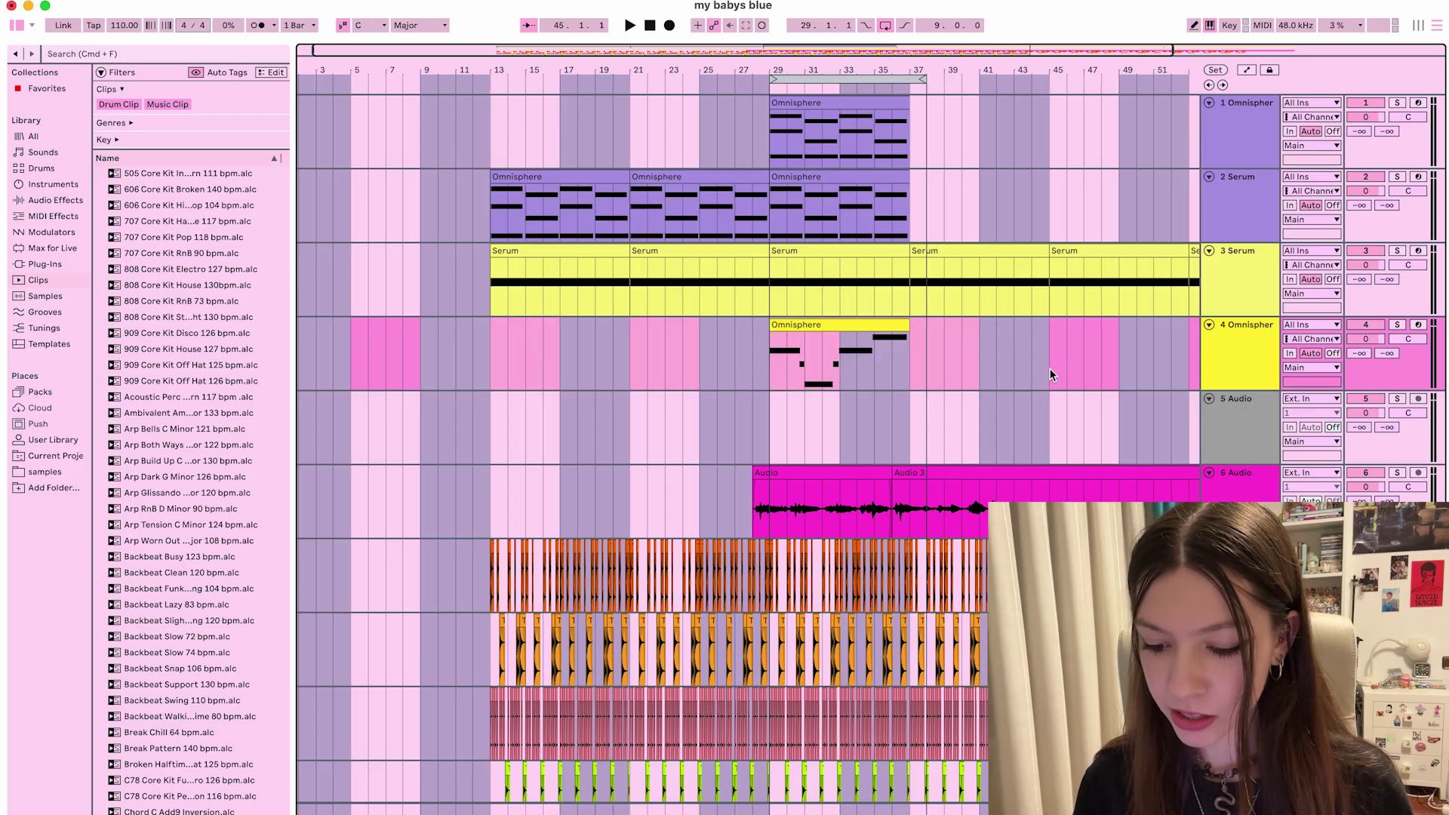
{"action": "scroll", "coordinate": [1051, 375], "scroll_direction": "down", "scroll_amount": 2}
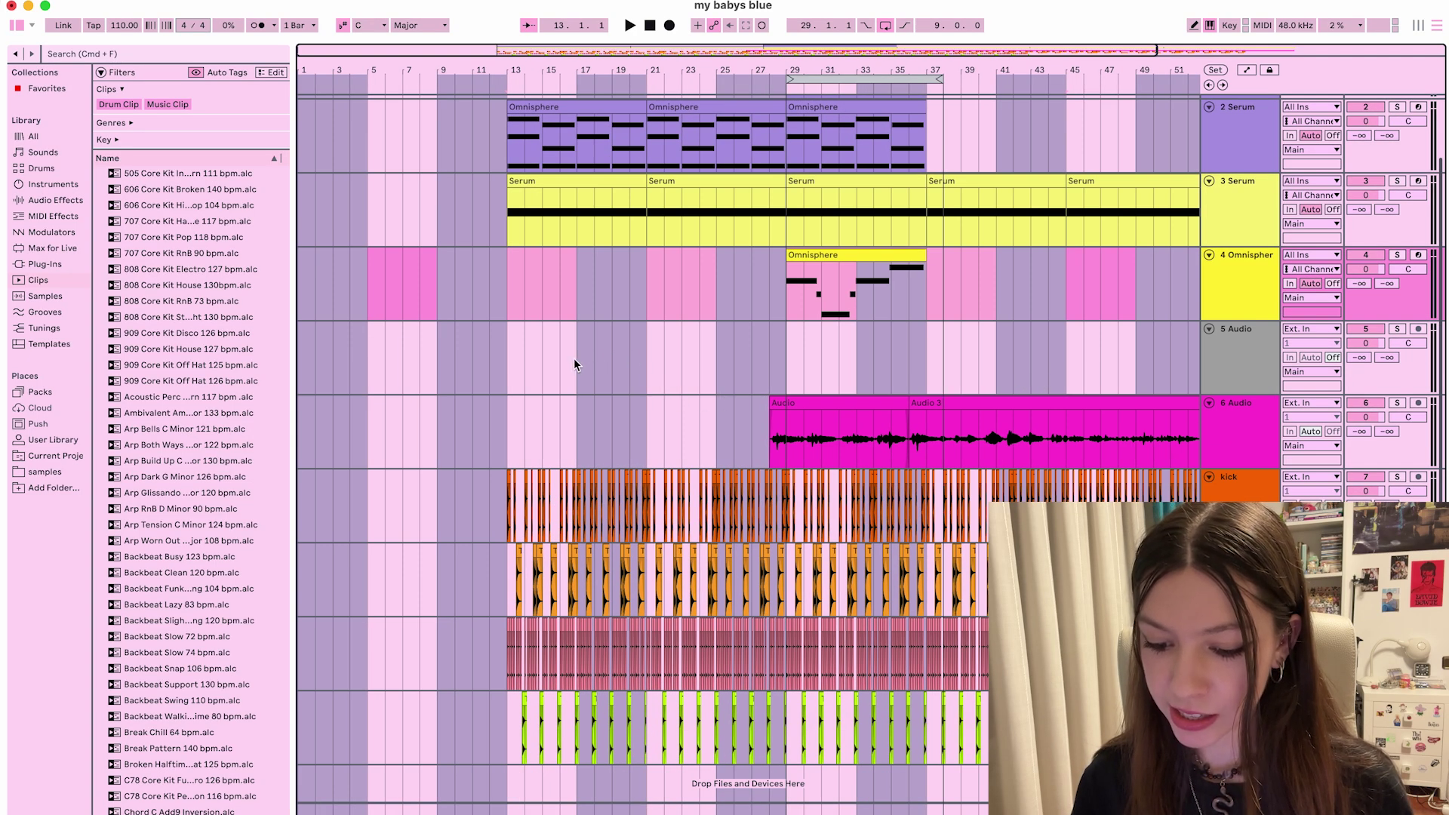
{"action": "left_click", "coordinate": [614, 367]}
{"action": "left_click", "coordinate": [597, 363]}
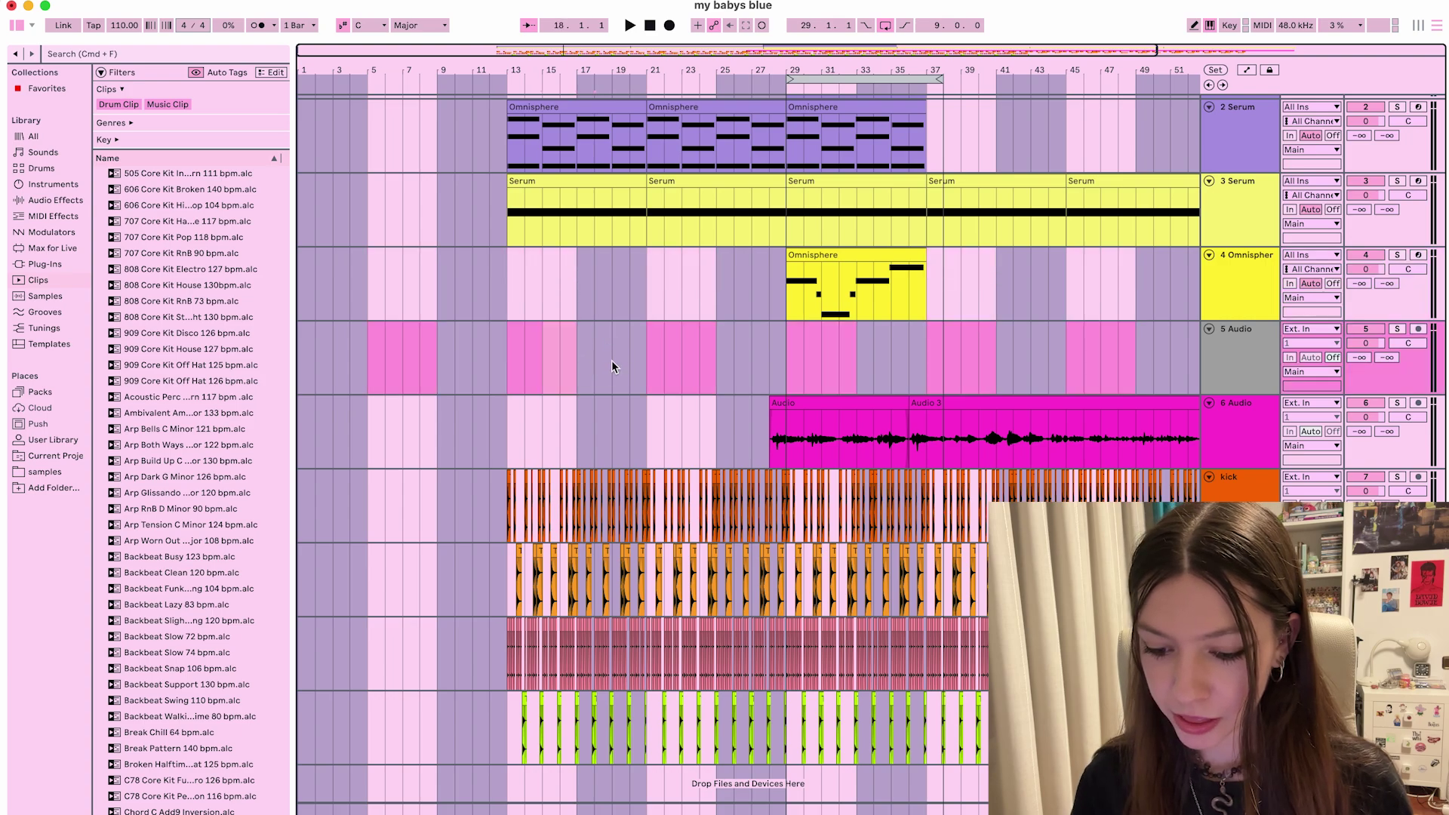
{"action": "left_click", "coordinate": [601, 286]}
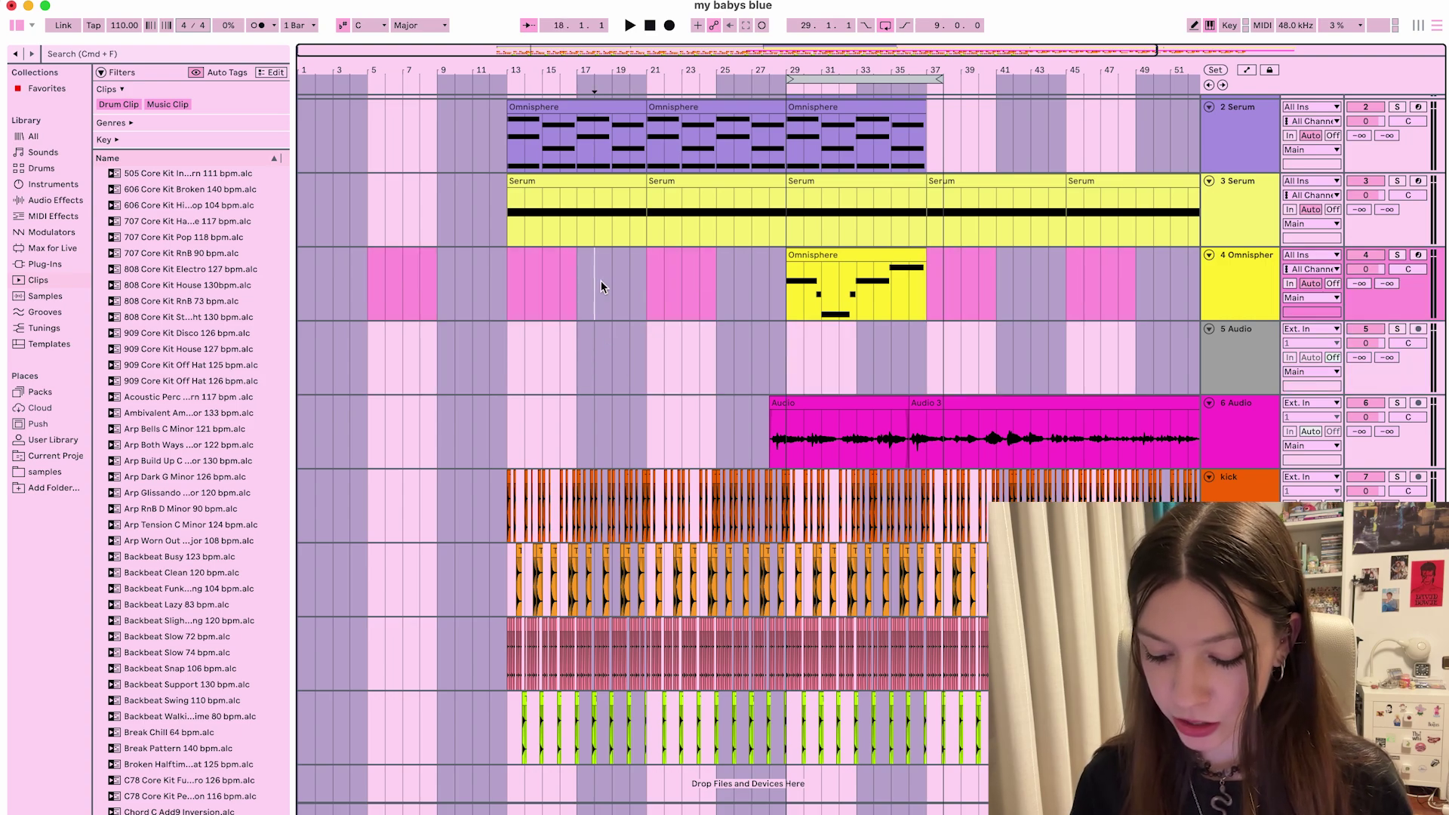
Switch Live's theme to scaili pink remix (1), then return to the browser editor
{"action": "key", "text": "super+comma"}
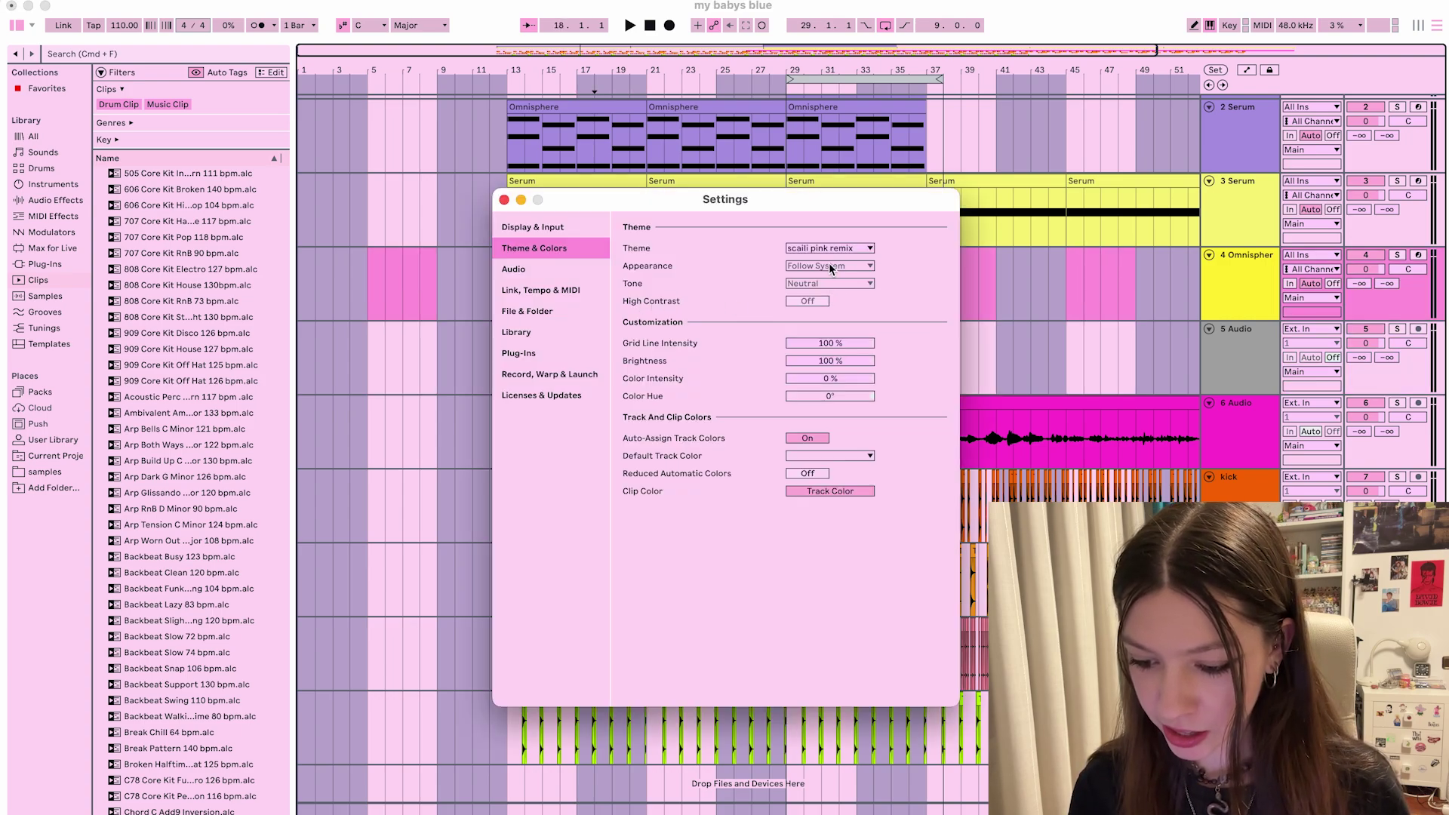
{"action": "left_click", "coordinate": [811, 249]}
{"action": "left_click", "coordinate": [820, 402]}
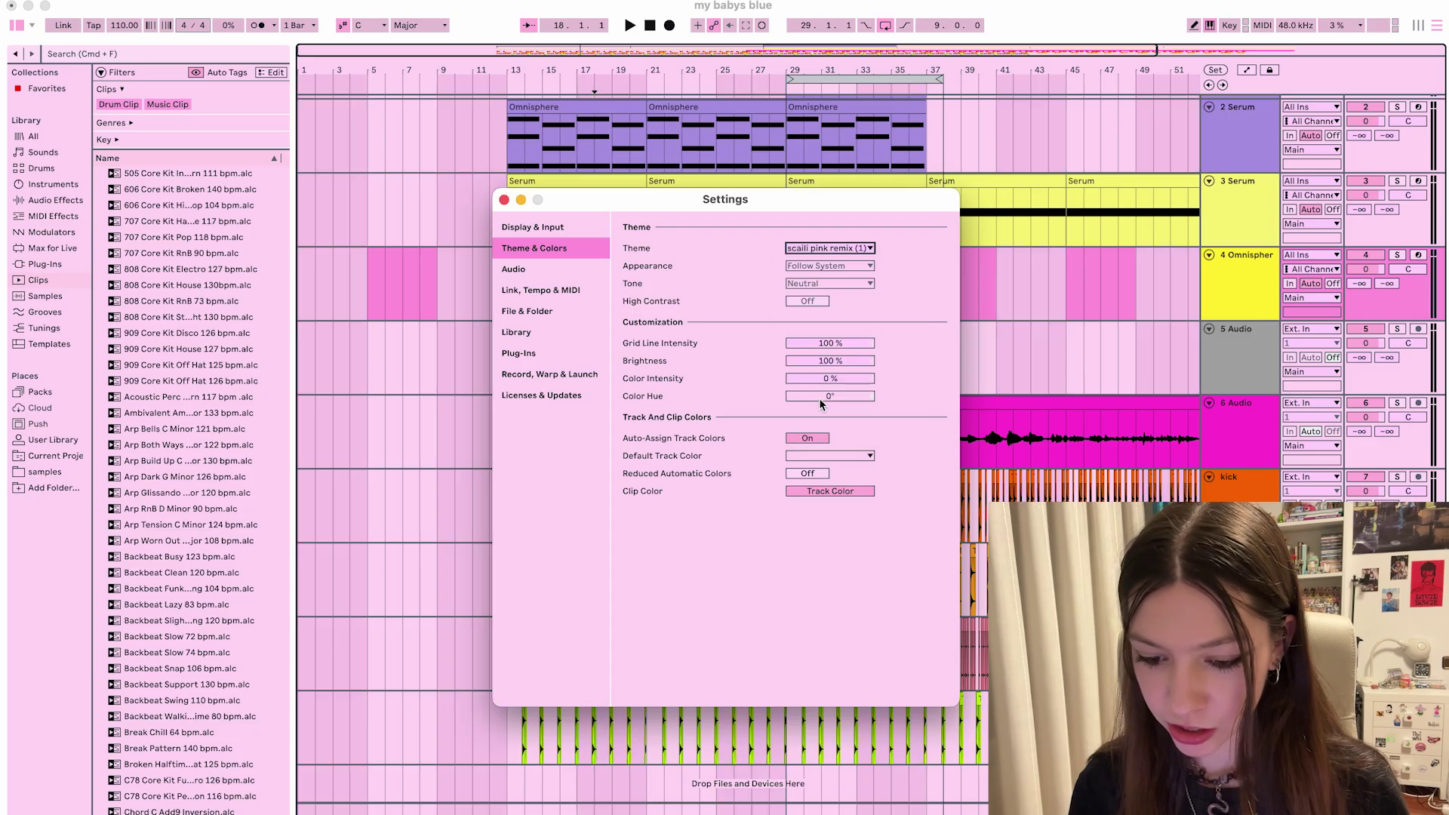
{"action": "left_click", "coordinate": [504, 199]}
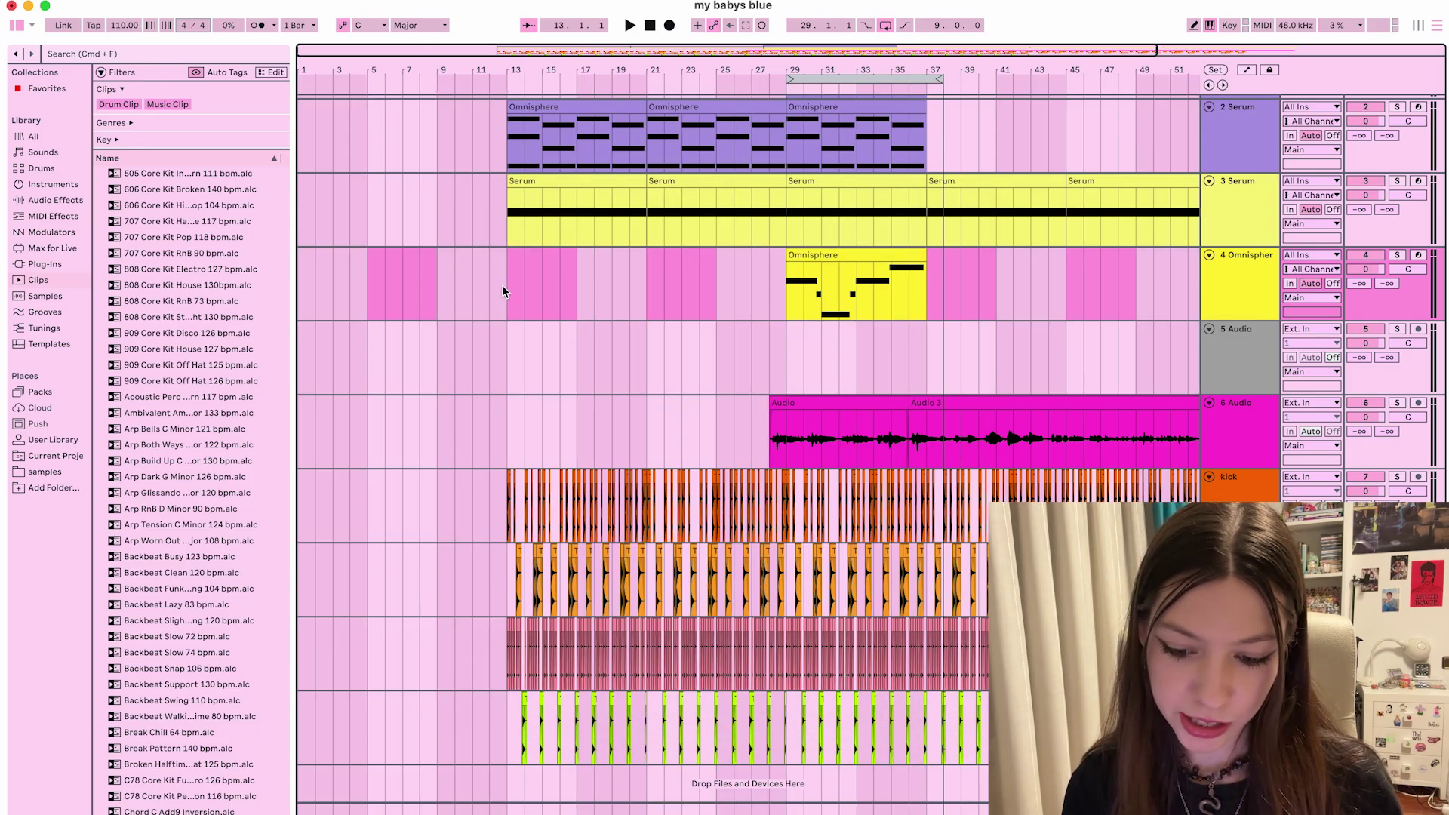
{"action": "left_click", "coordinate": [533, 365]}
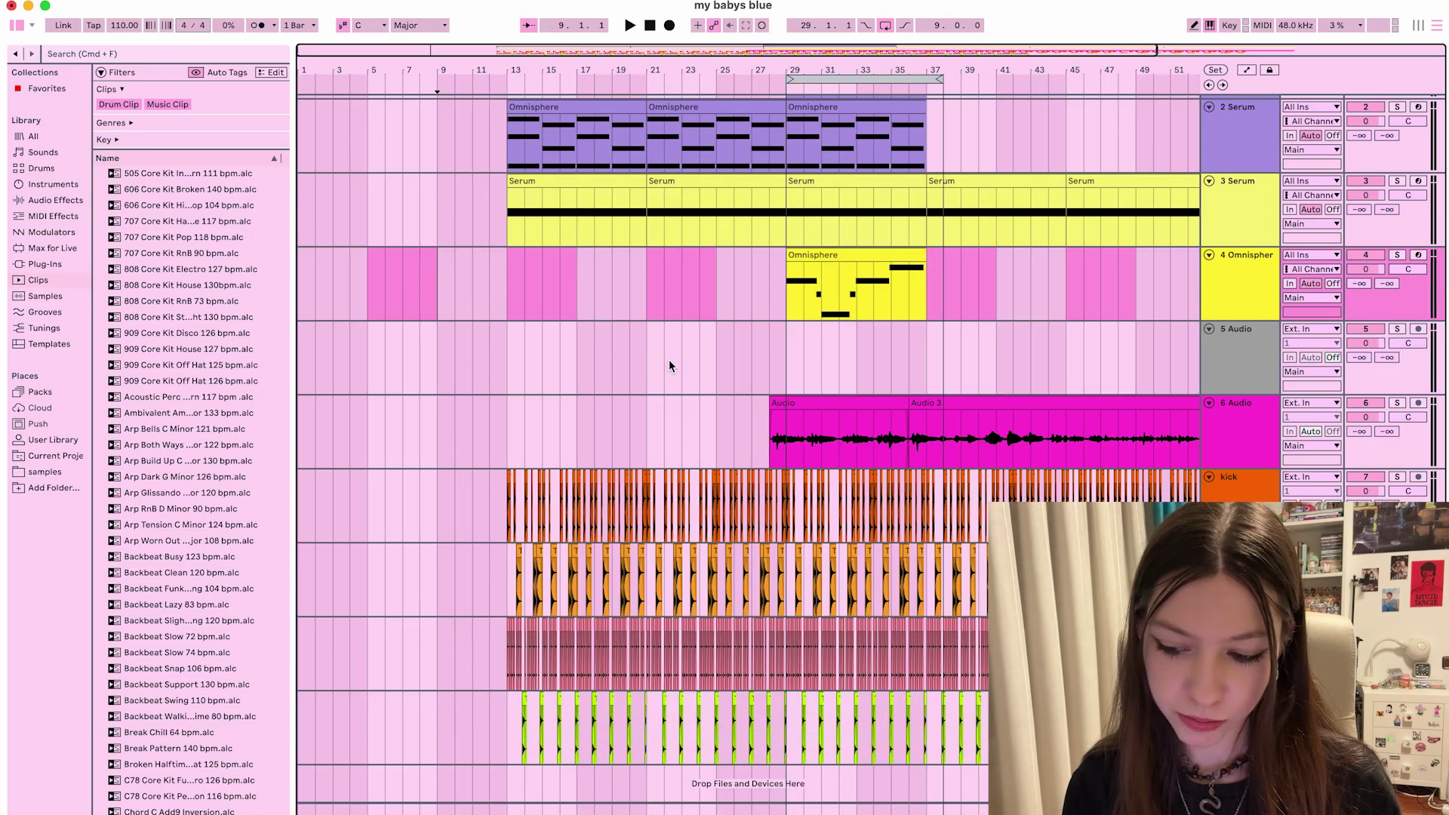
{"action": "key", "text": "super+Tab"}
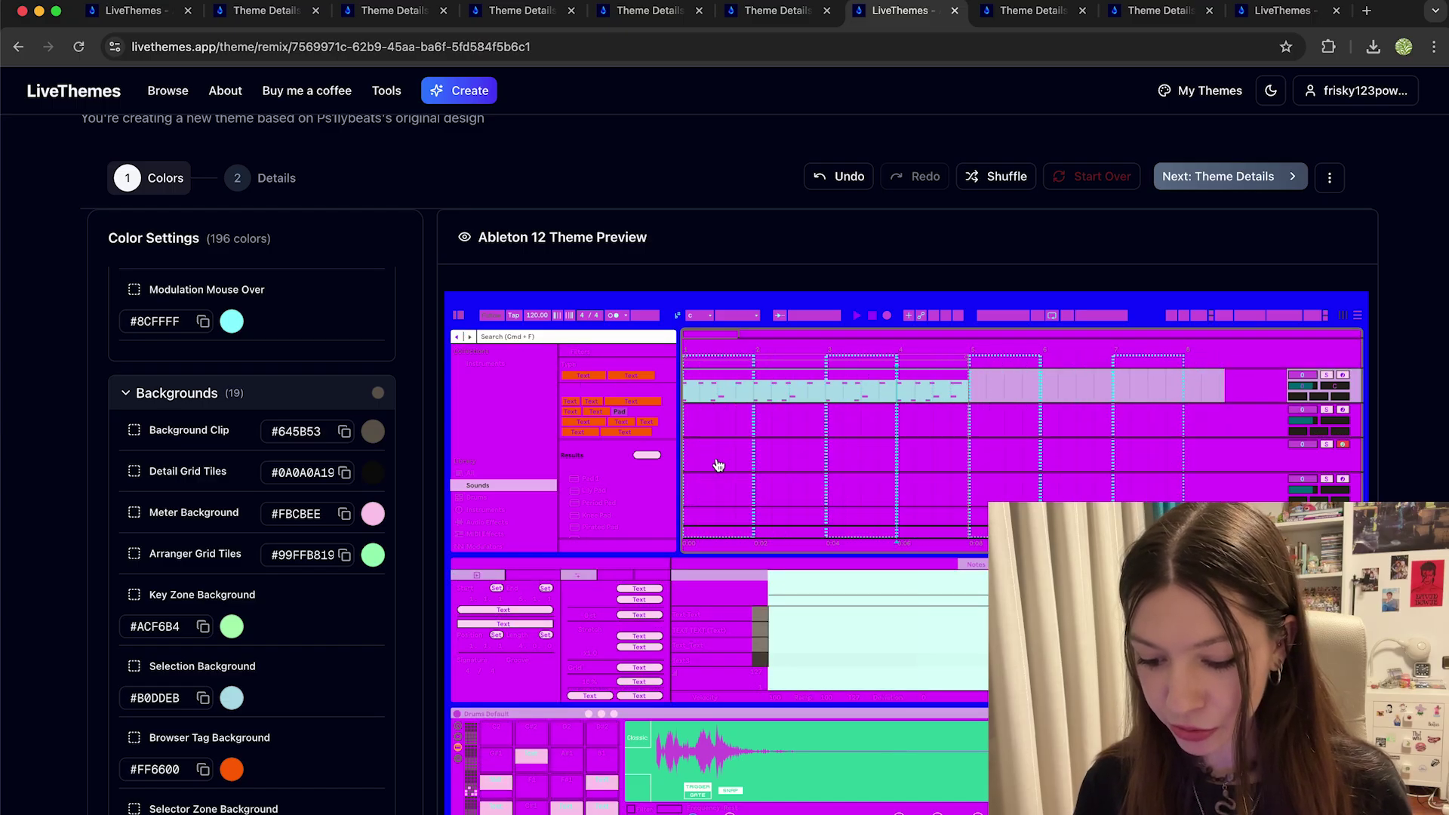
Eyedrop the preview's magenta for Arranger Grid Tiles and darken it slightly to #C600E019
{"action": "left_click", "coordinate": [377, 555]}
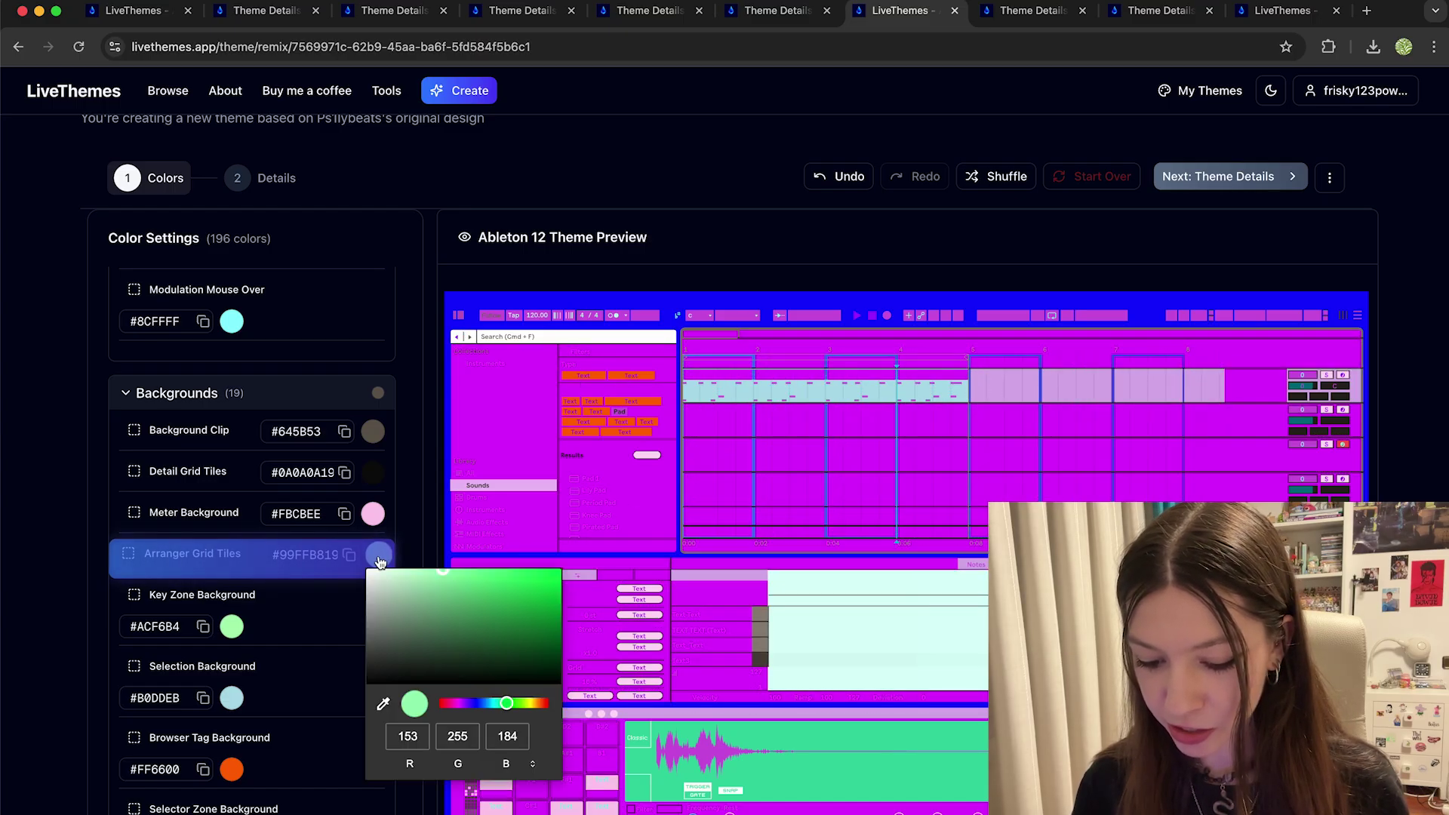
{"action": "left_click", "coordinate": [382, 702]}
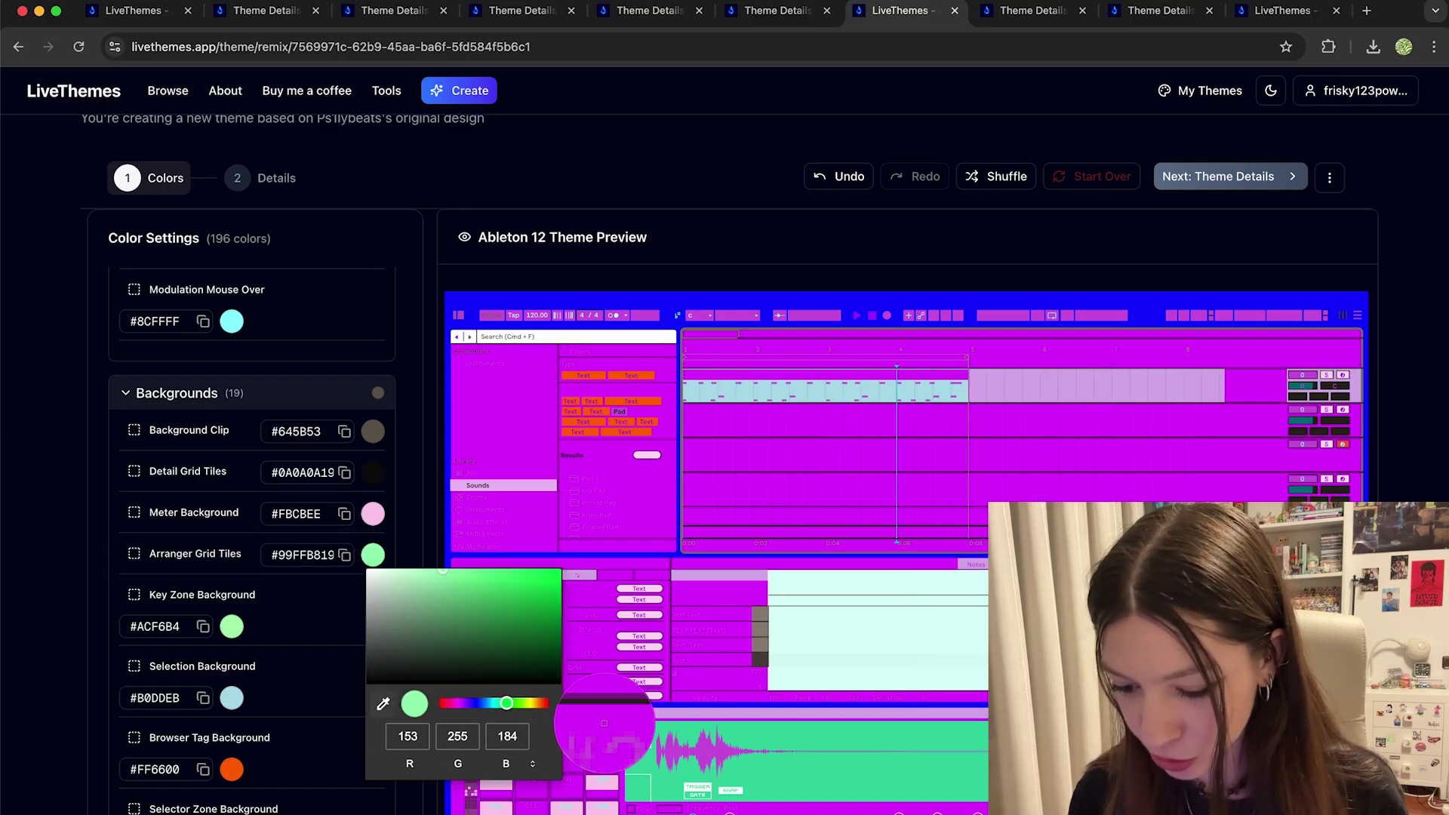
{"action": "left_click", "coordinate": [785, 450]}
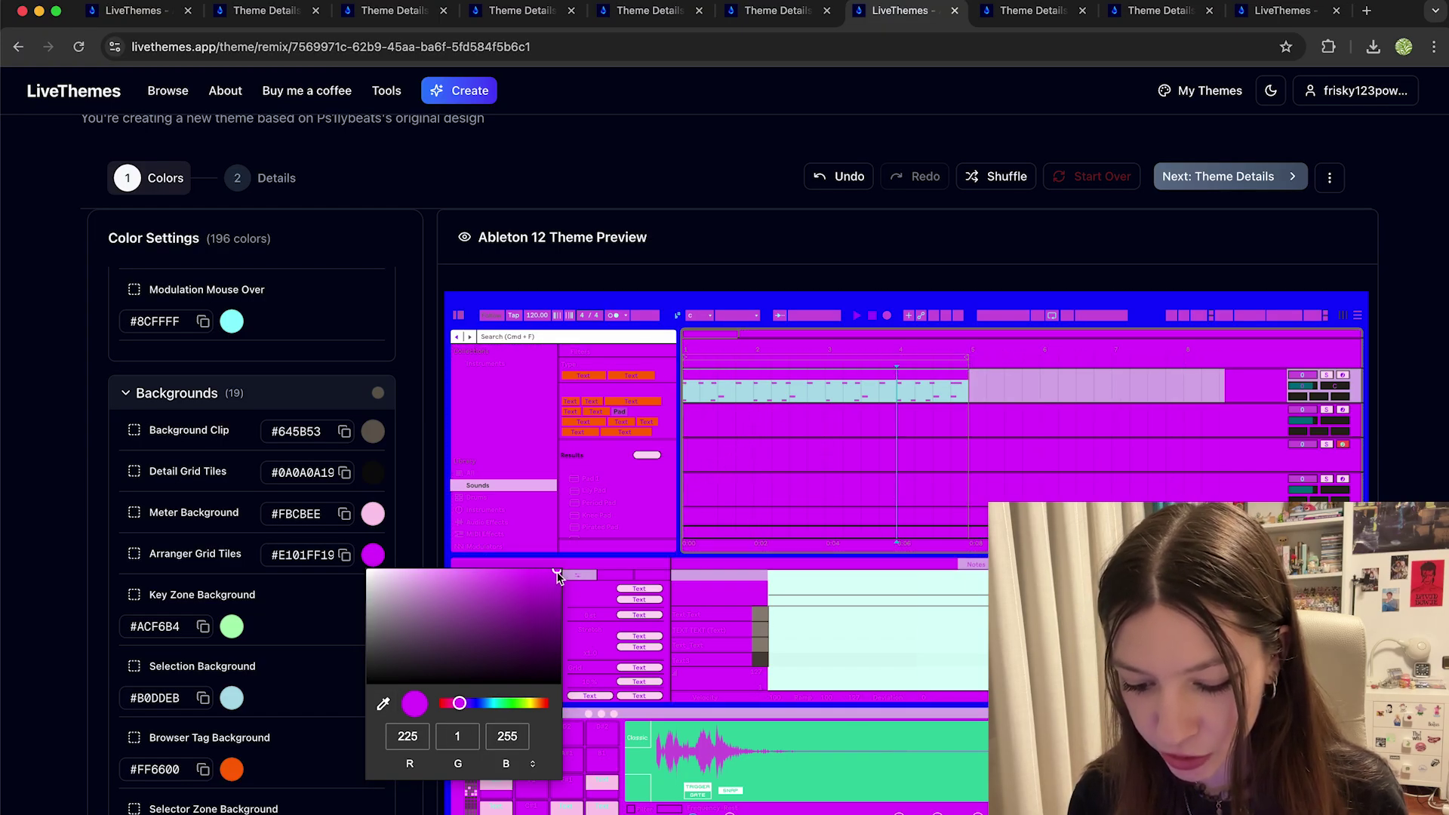
{"action": "left_click_drag", "start_coordinate": [557, 575], "coordinate": [560, 583]}
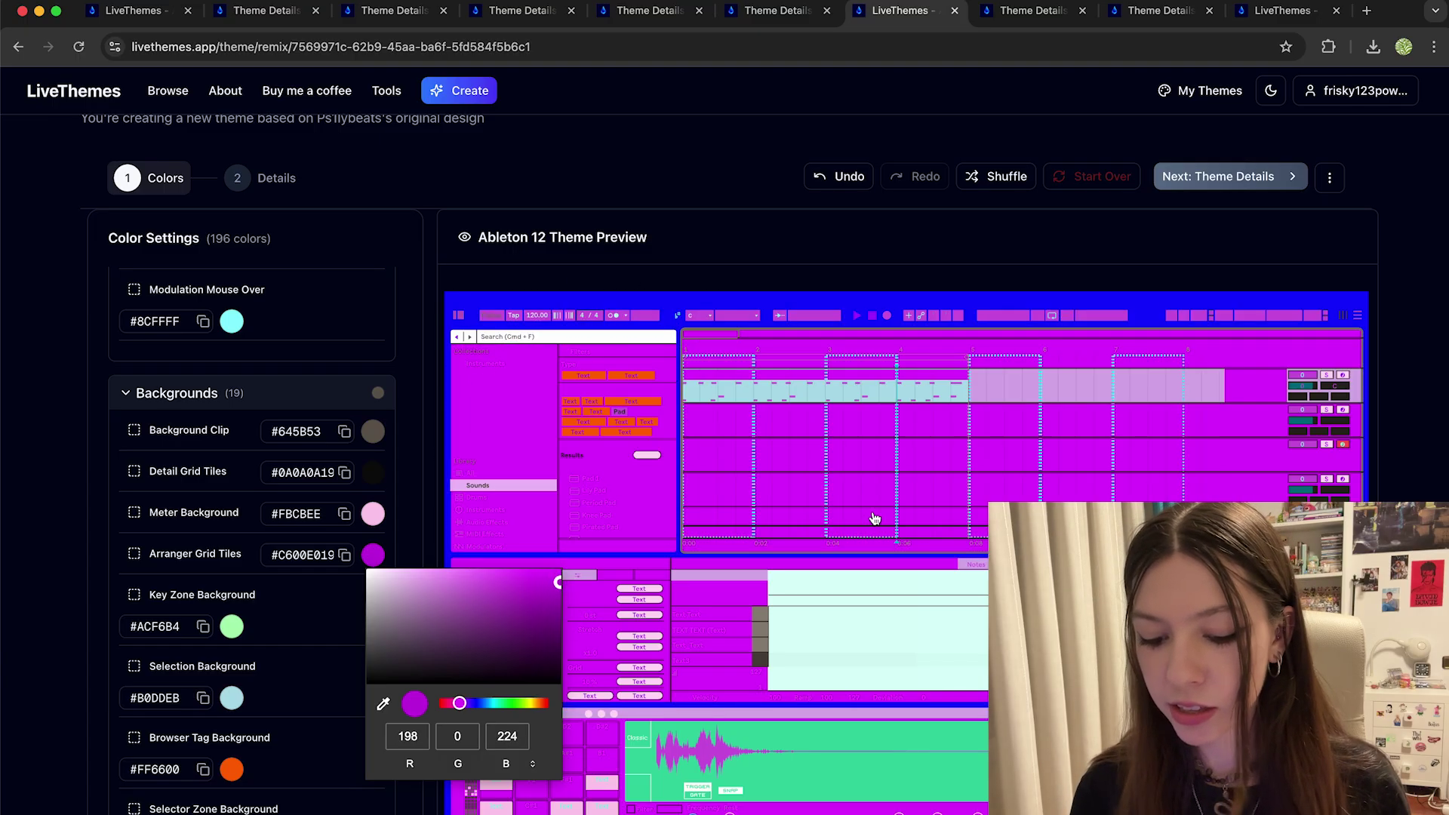
{"action": "left_click", "coordinate": [432, 486]}
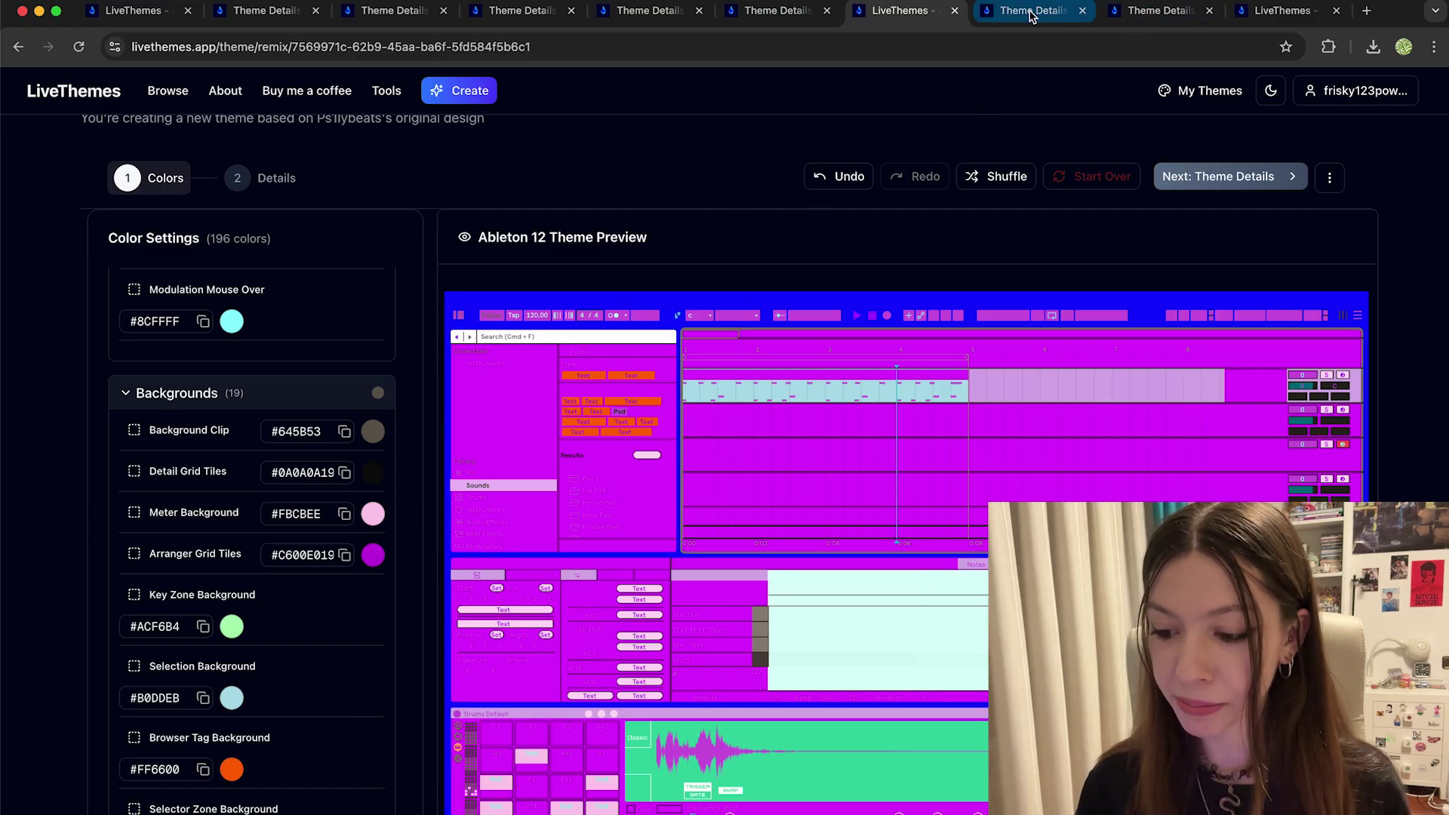
{"action": "key", "text": "super+Tab"}
Drag a time selection across the Omnisphere clip to inspect the pink theme, then clear it
{"action": "left_click_drag", "start_coordinate": [927, 368], "coordinate": [702, 363]}
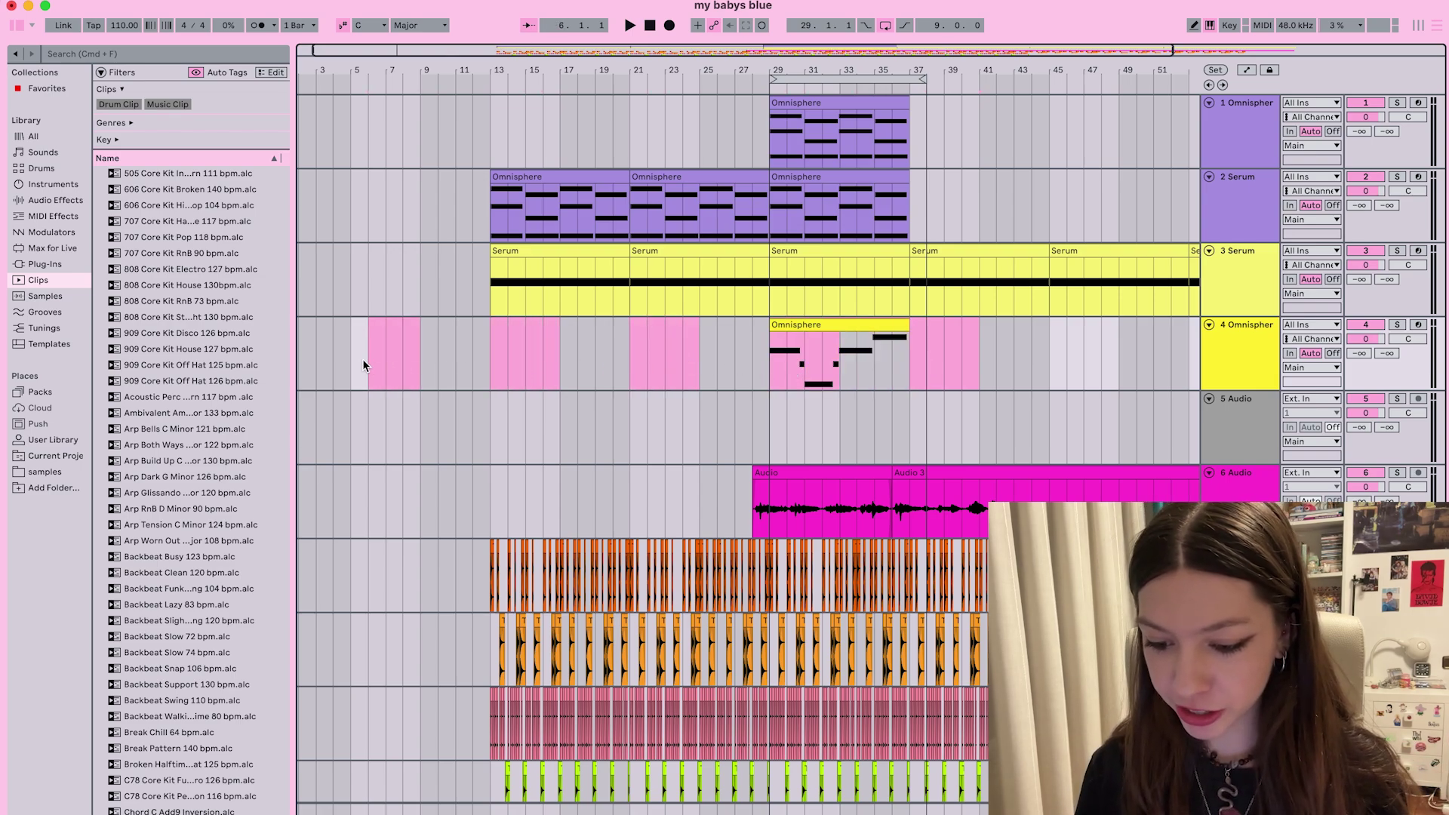
{"action": "left_click", "coordinate": [1033, 367]}
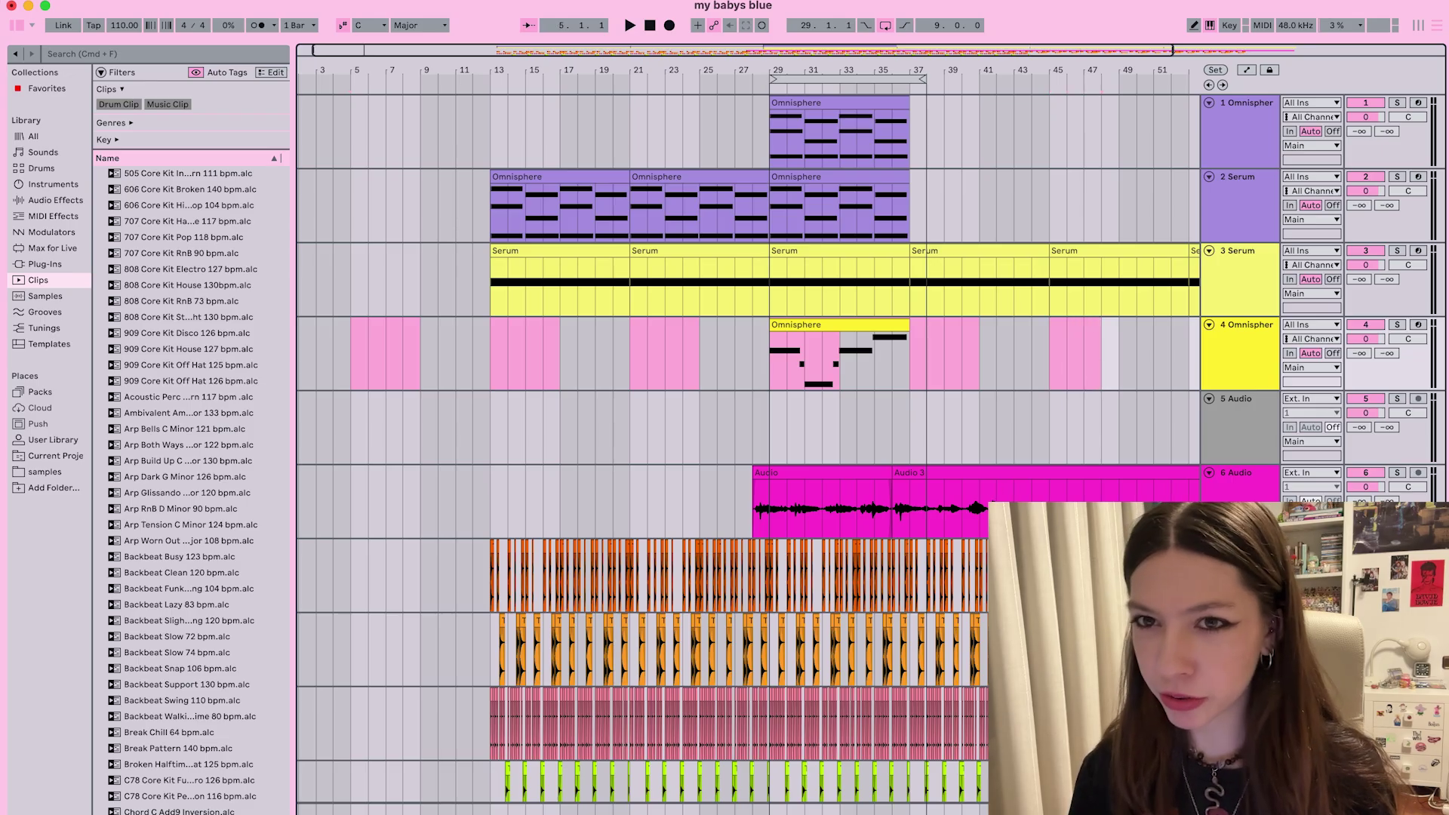
{"action": "left_click", "coordinate": [471, 811]}
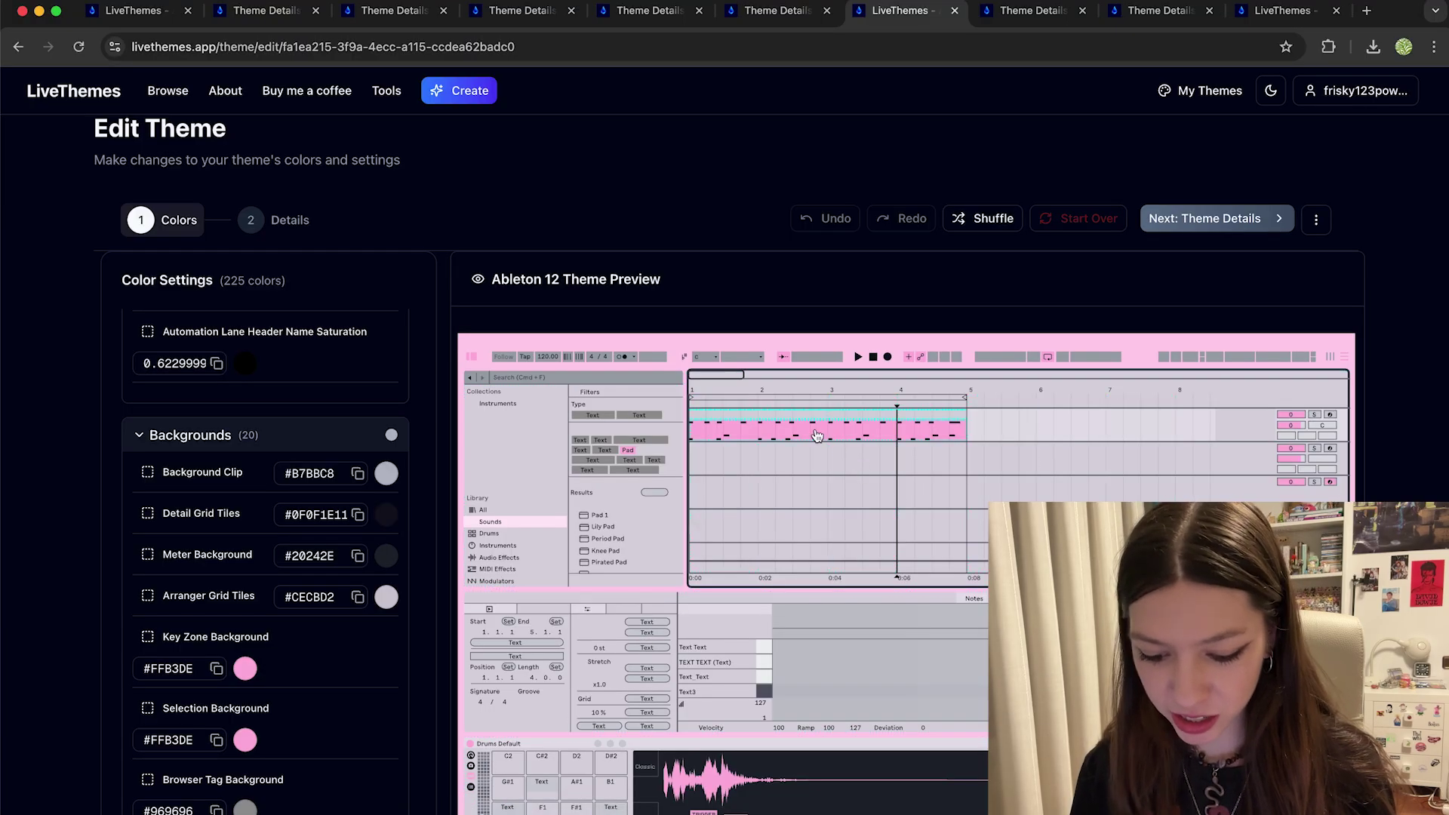
{"action": "scroll", "coordinate": [816, 437], "scroll_direction": "down", "scroll_amount": 1}
{"action": "left_click", "coordinate": [805, 395]}
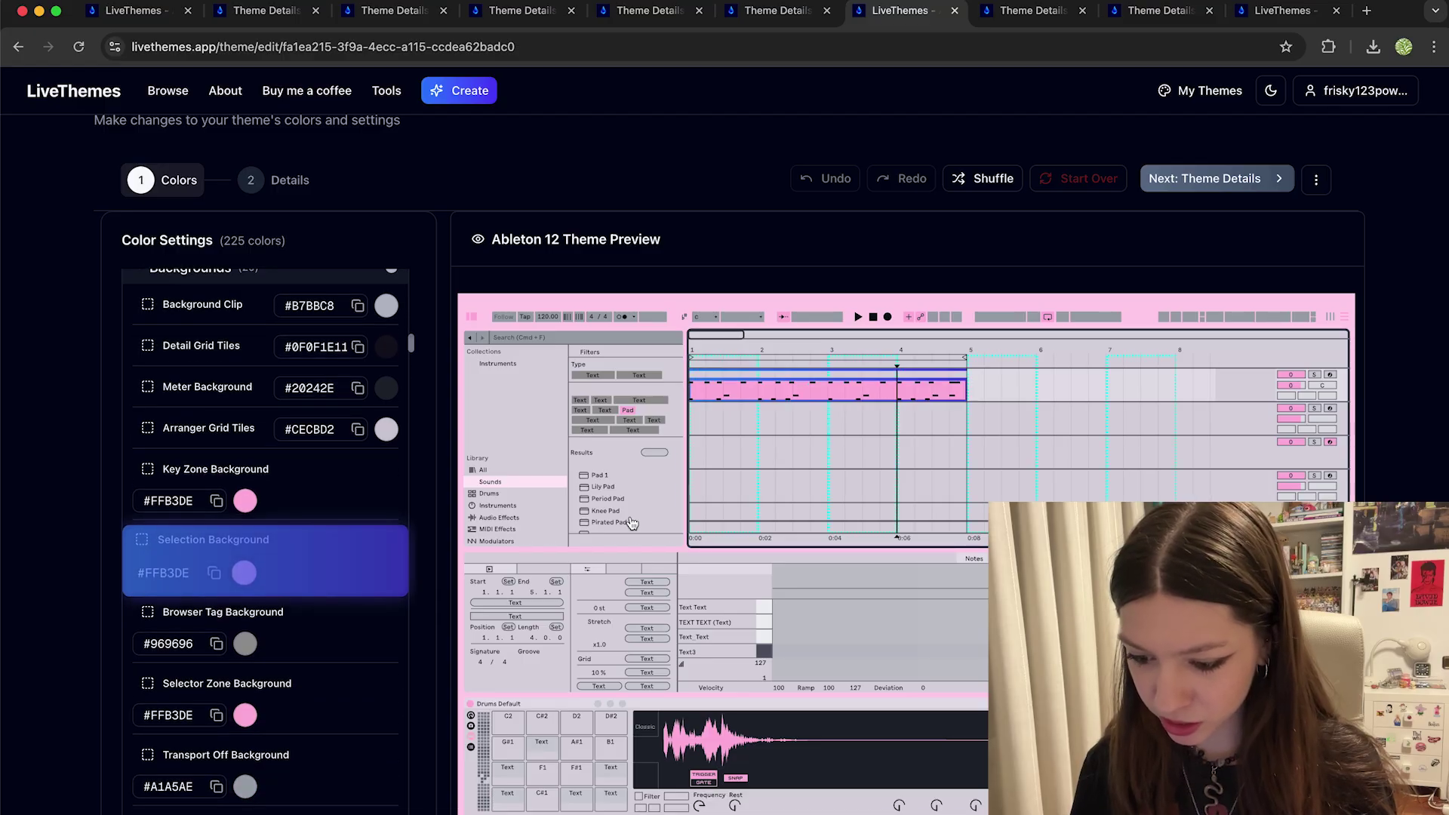
{"action": "left_click", "coordinate": [244, 573]}
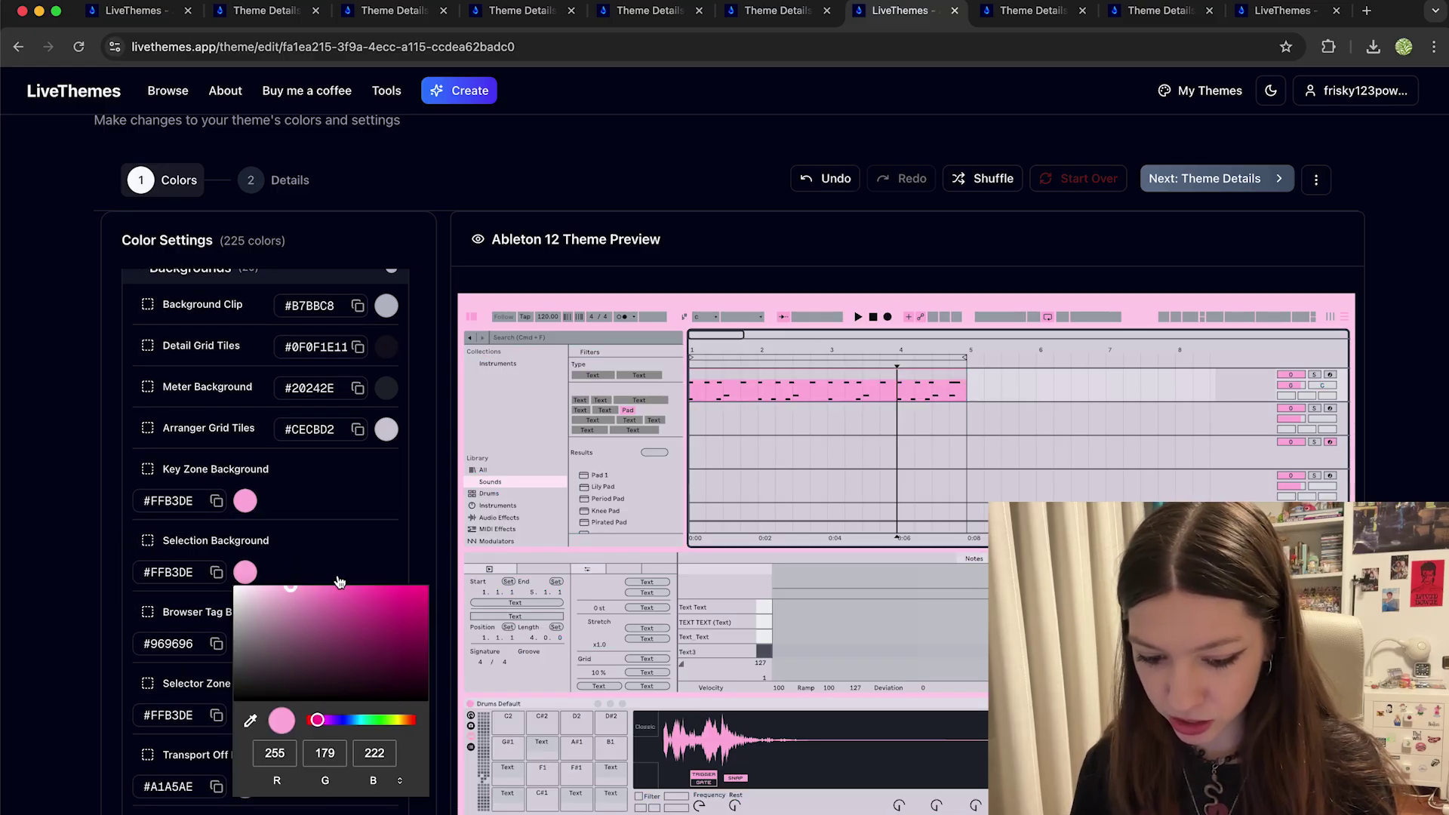
{"action": "left_click", "coordinate": [825, 403]}
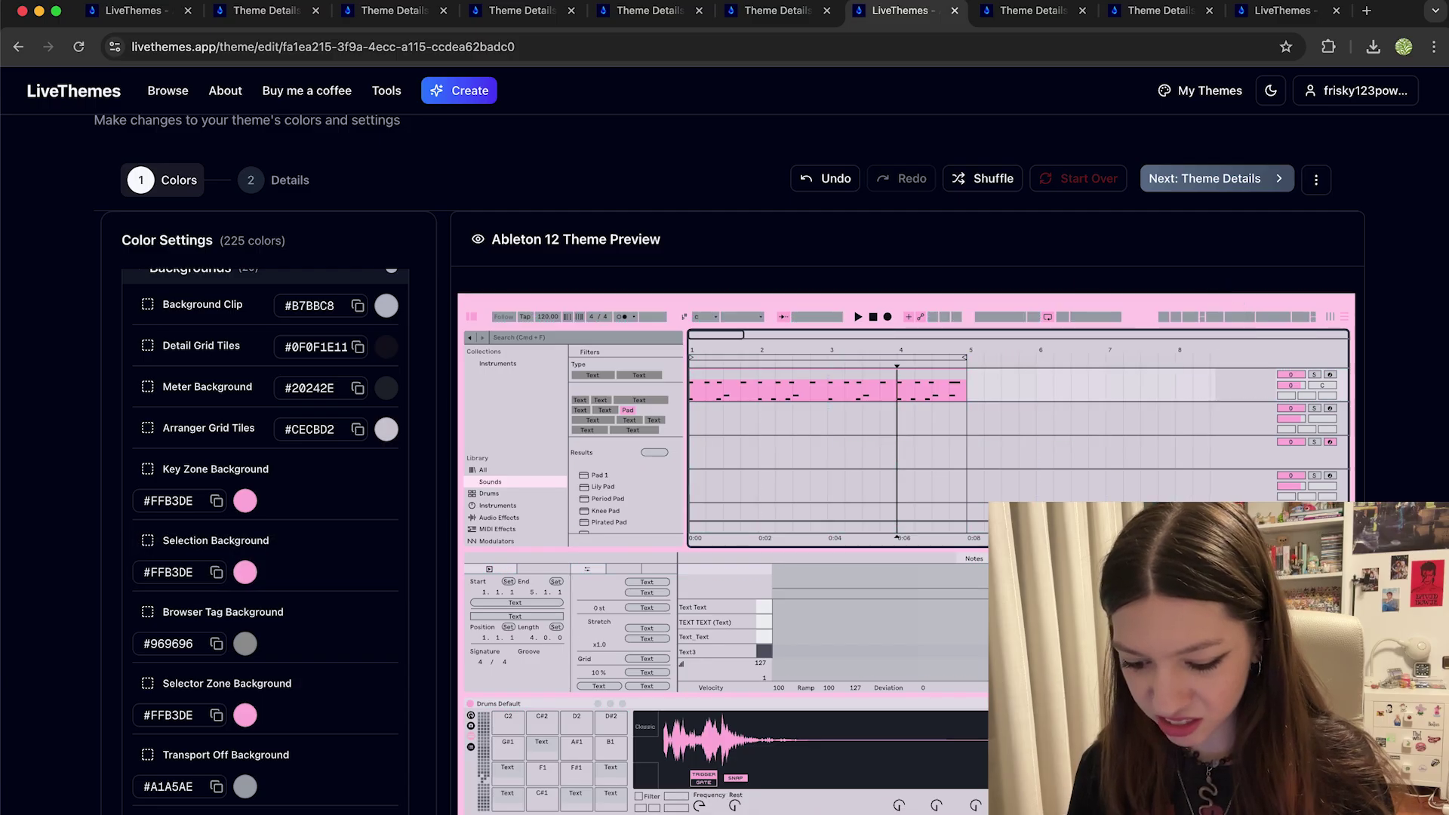
{"action": "left_click", "coordinate": [757, 812]}
Apply the miami remix theme from Ableton's Settings Theme list
{"action": "key", "text": "super+comma"}
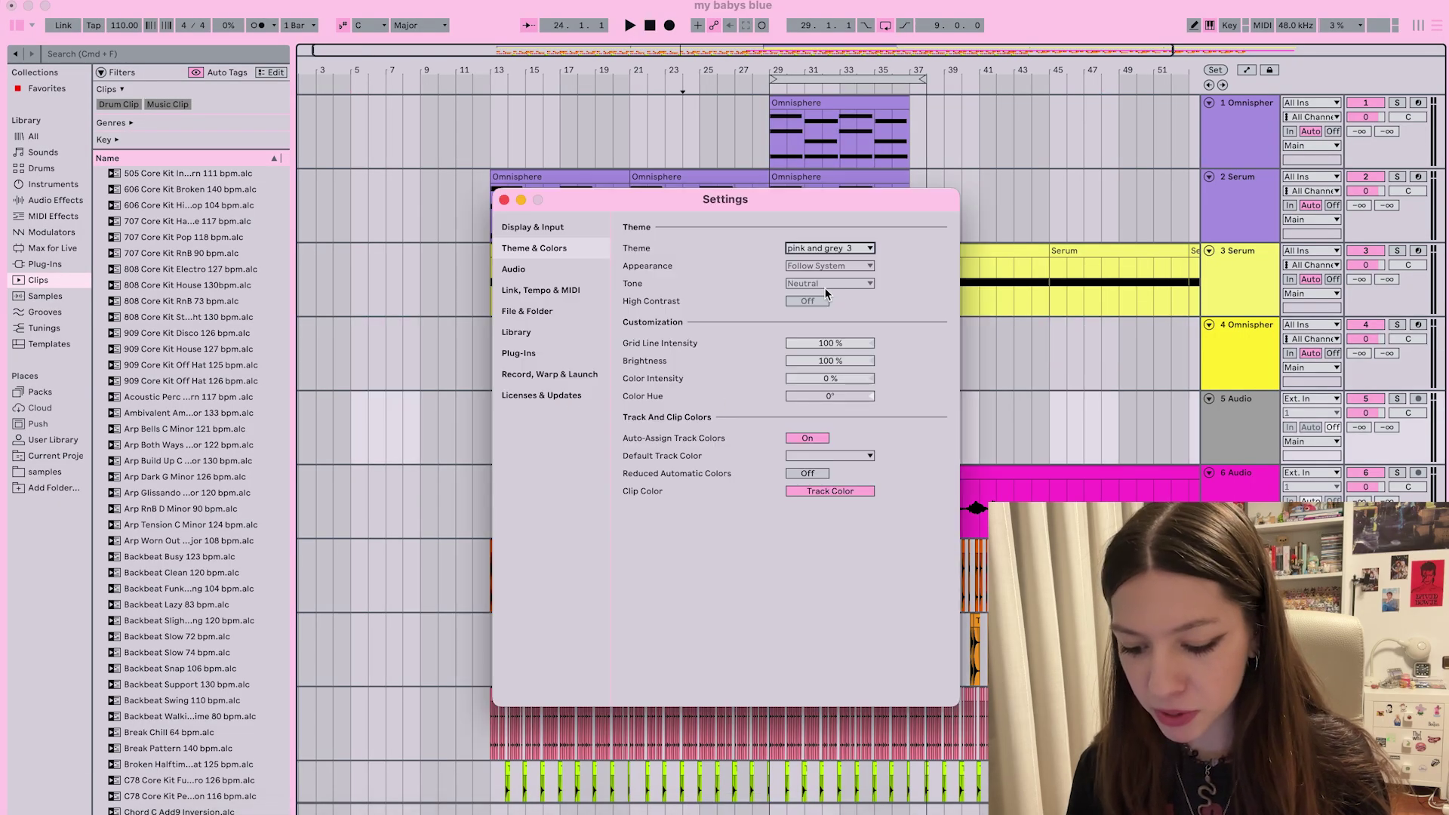
{"action": "left_click", "coordinate": [815, 249]}
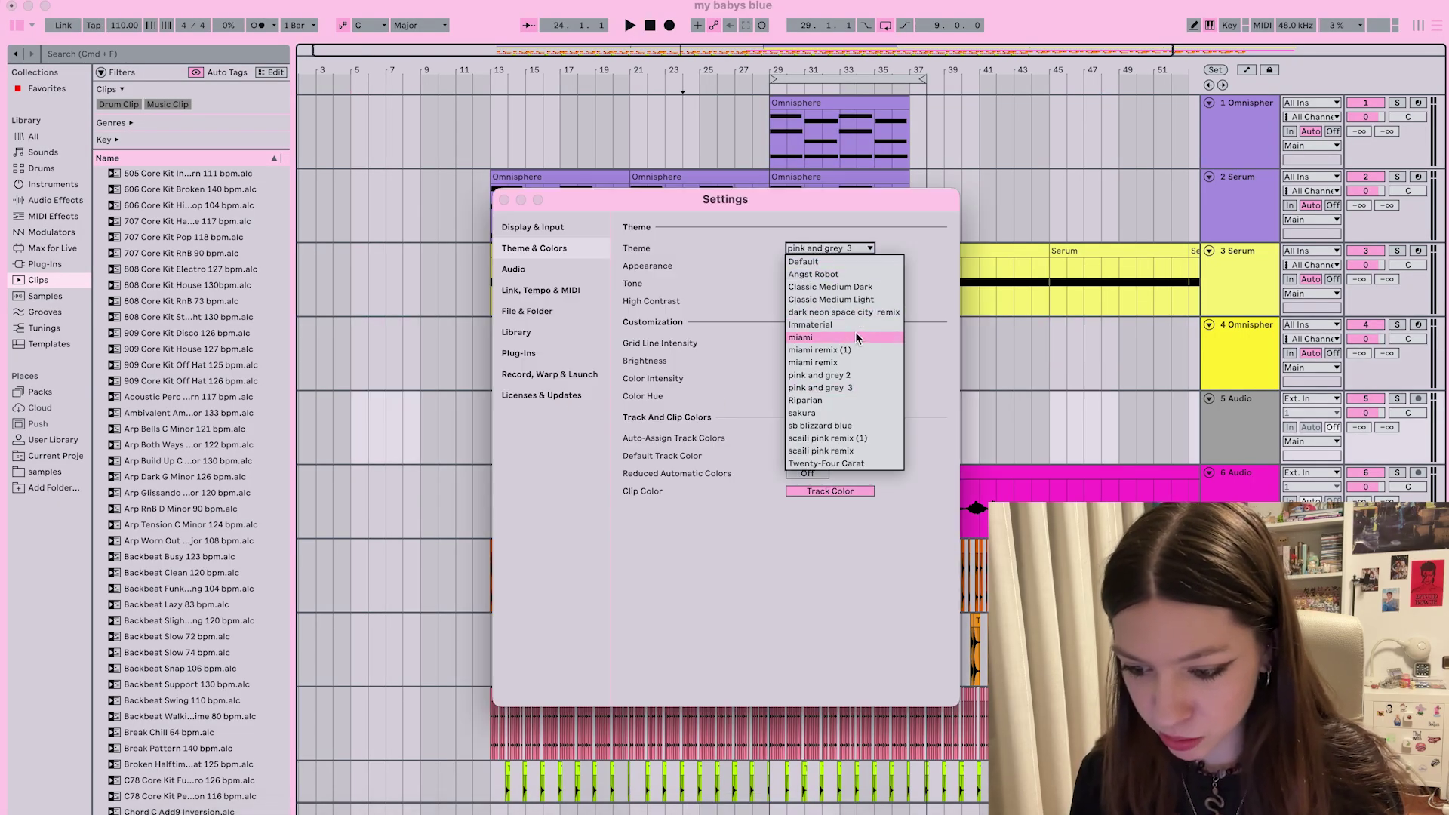
{"action": "left_click", "coordinate": [836, 361]}
{"action": "key", "text": "Escape"}
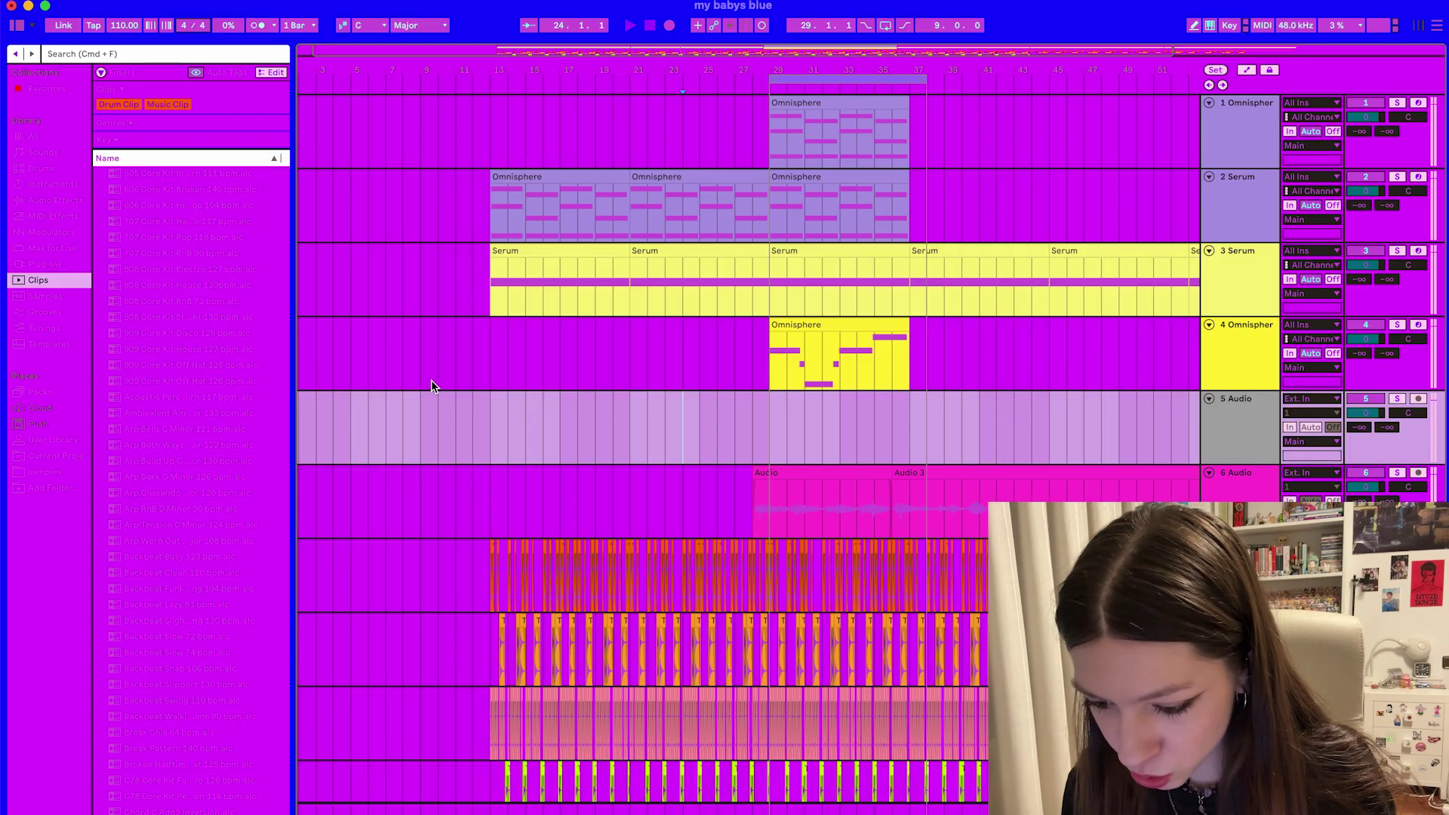
Select ranges on tracks 4 and 5 to preview it, then return to the pink-and-grey theme
{"action": "mouse_move", "coordinate": [387, 355]}
{"action": "left_mouse_down"}
{"action": "mouse_move", "coordinate": [883, 373]}
{"action": "mouse_move", "coordinate": [557, 369]}
{"action": "mouse_move", "coordinate": [1011, 362]}
{"action": "mouse_move", "coordinate": [1171, 387]}
{"action": "left_mouse_up"}
{"action": "left_click", "coordinate": [358, 452]}
{"action": "left_click_drag", "start_coordinate": [357, 451], "coordinate": [1163, 418]}
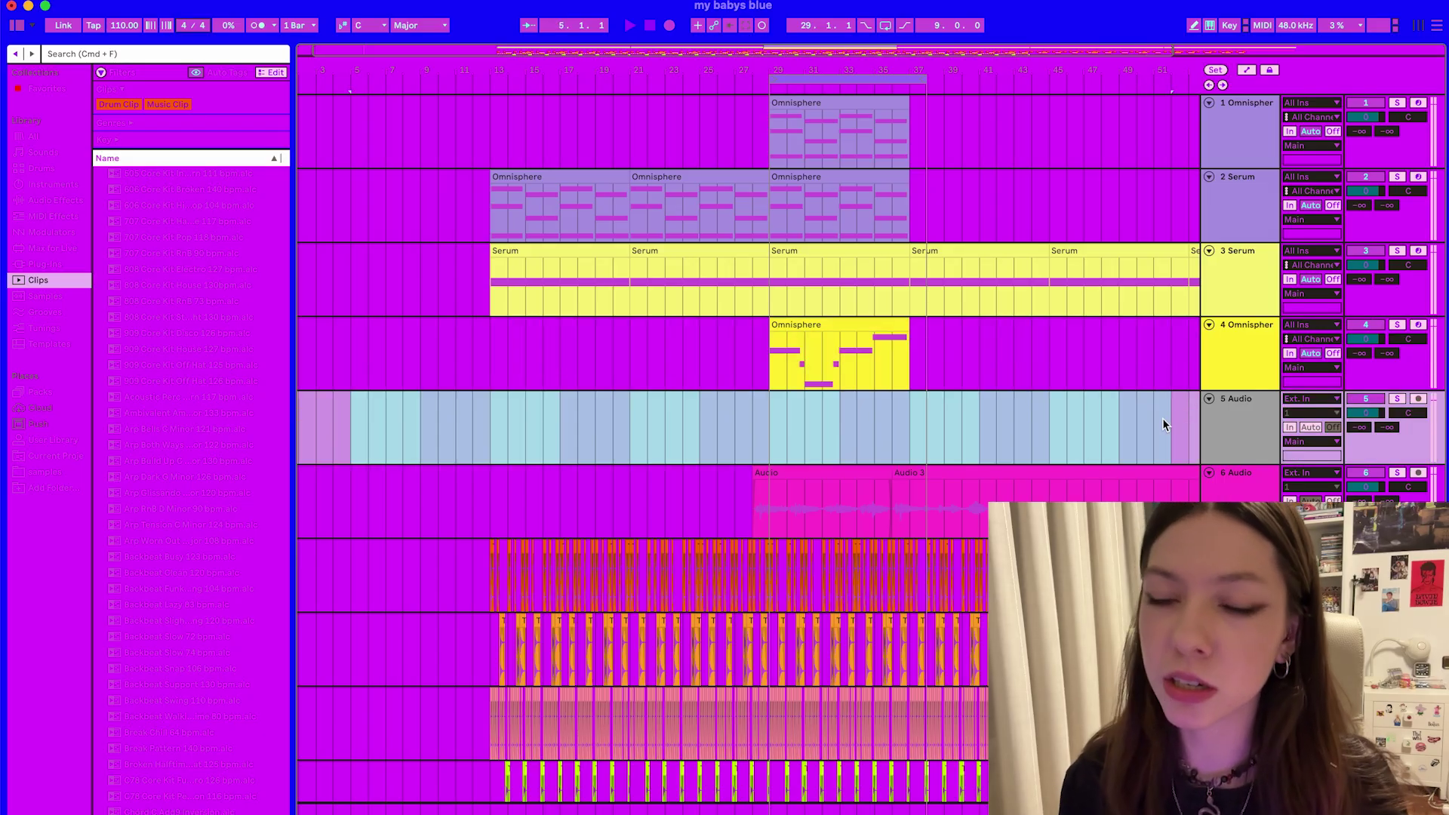
{"action": "key", "text": "super+comma"}
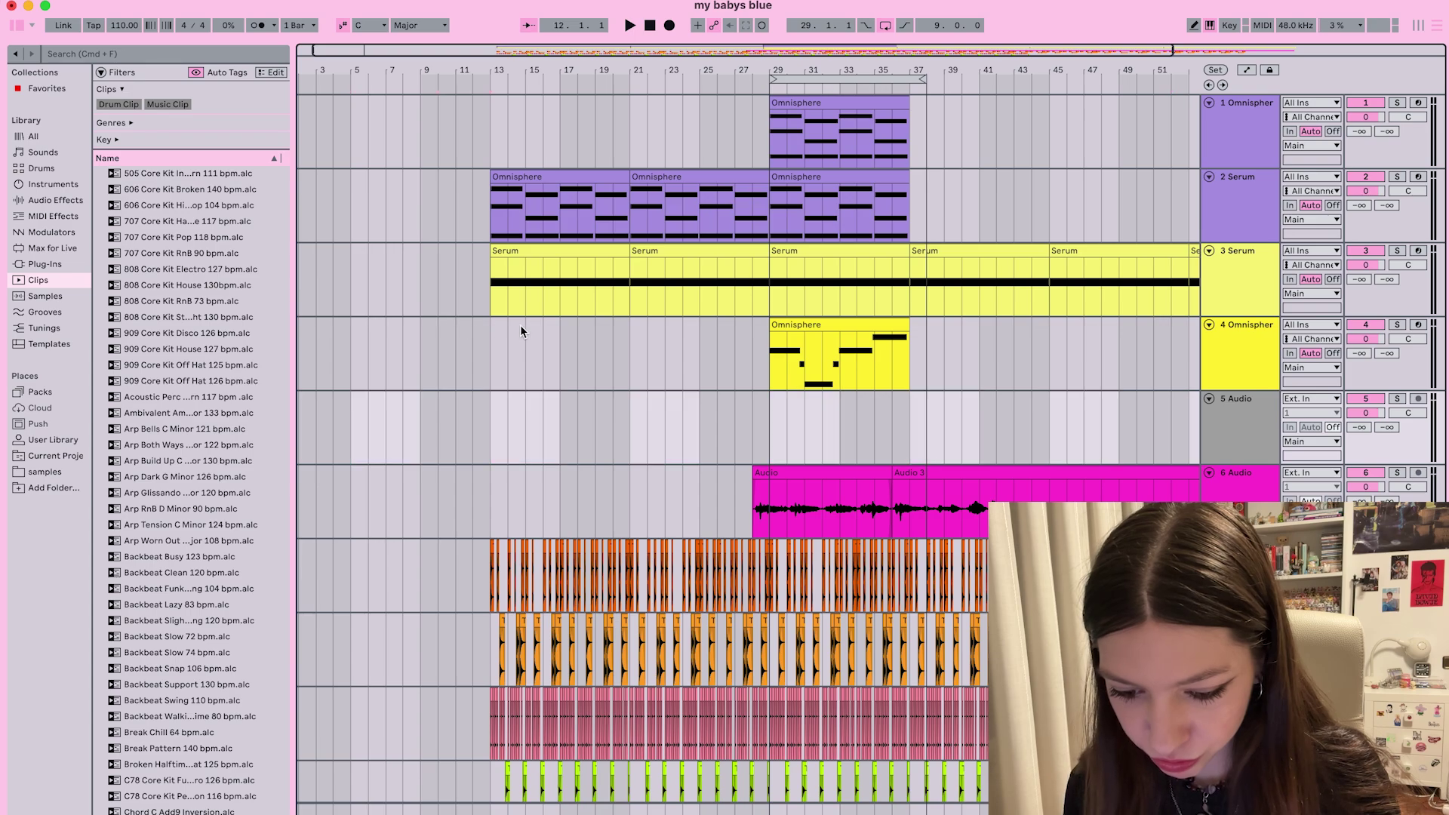
{"action": "left_click", "coordinate": [848, 332]}
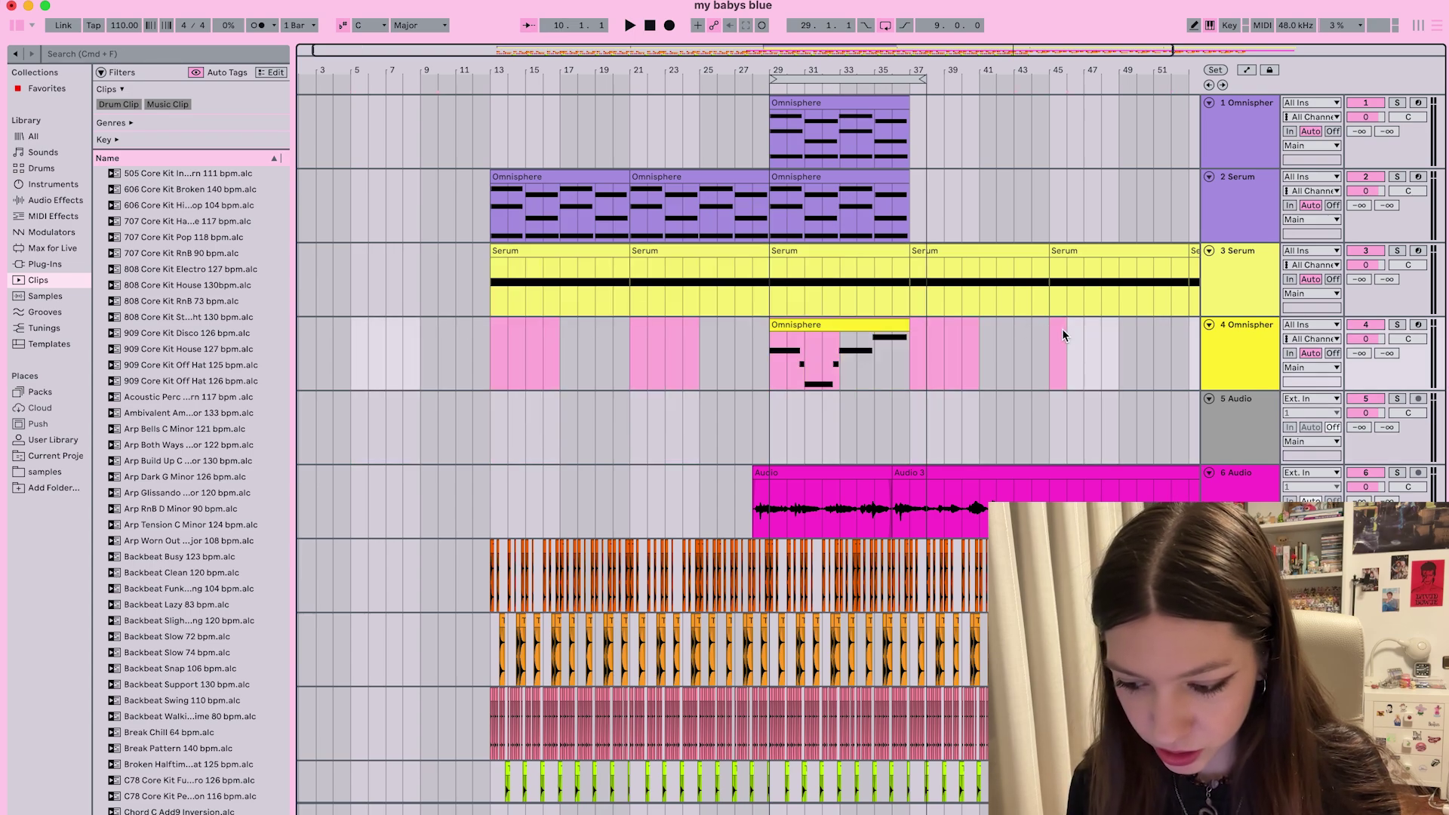
{"action": "scroll", "coordinate": [1120, 358], "scroll_direction": "right", "scroll_amount": 1}
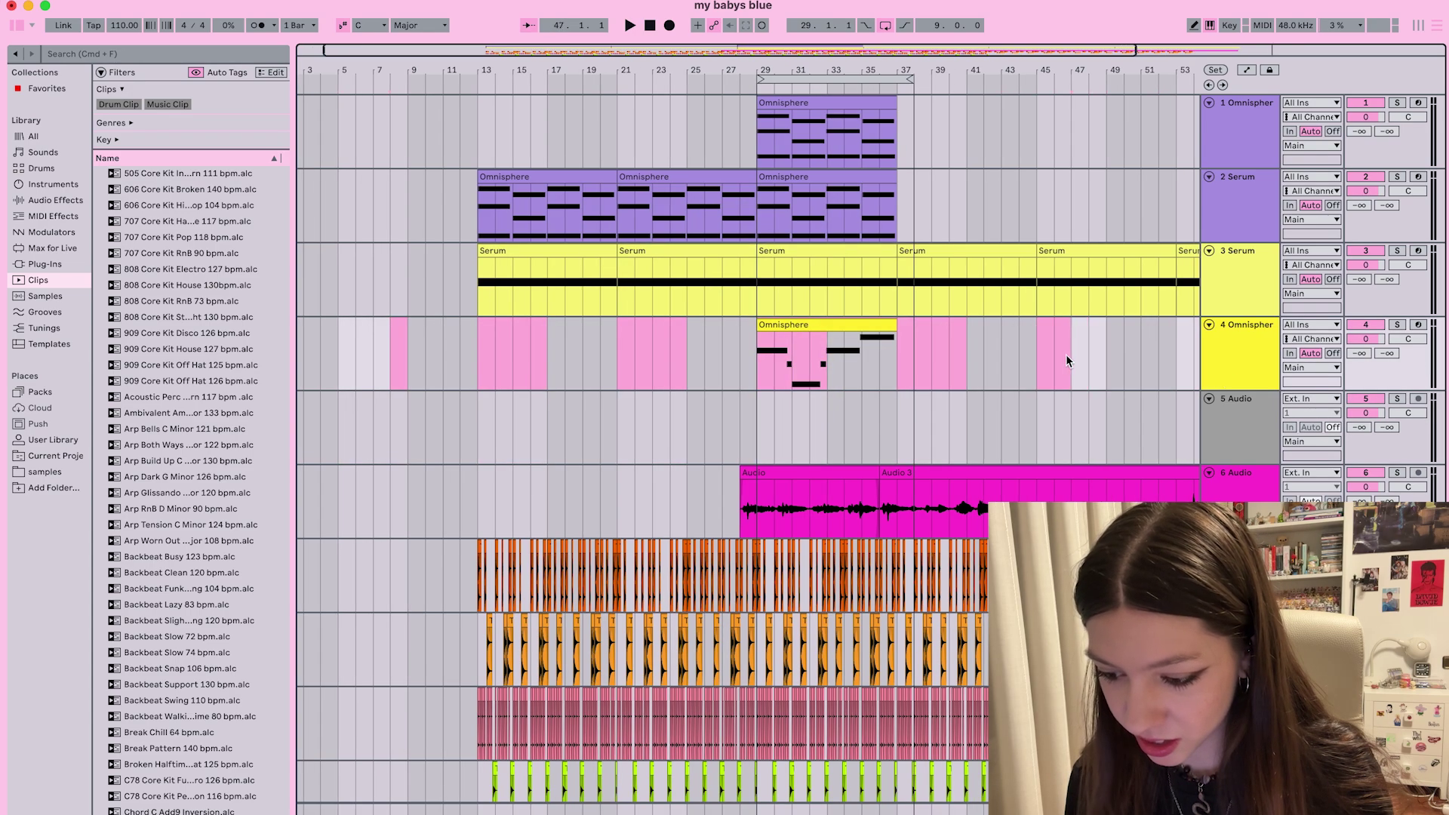